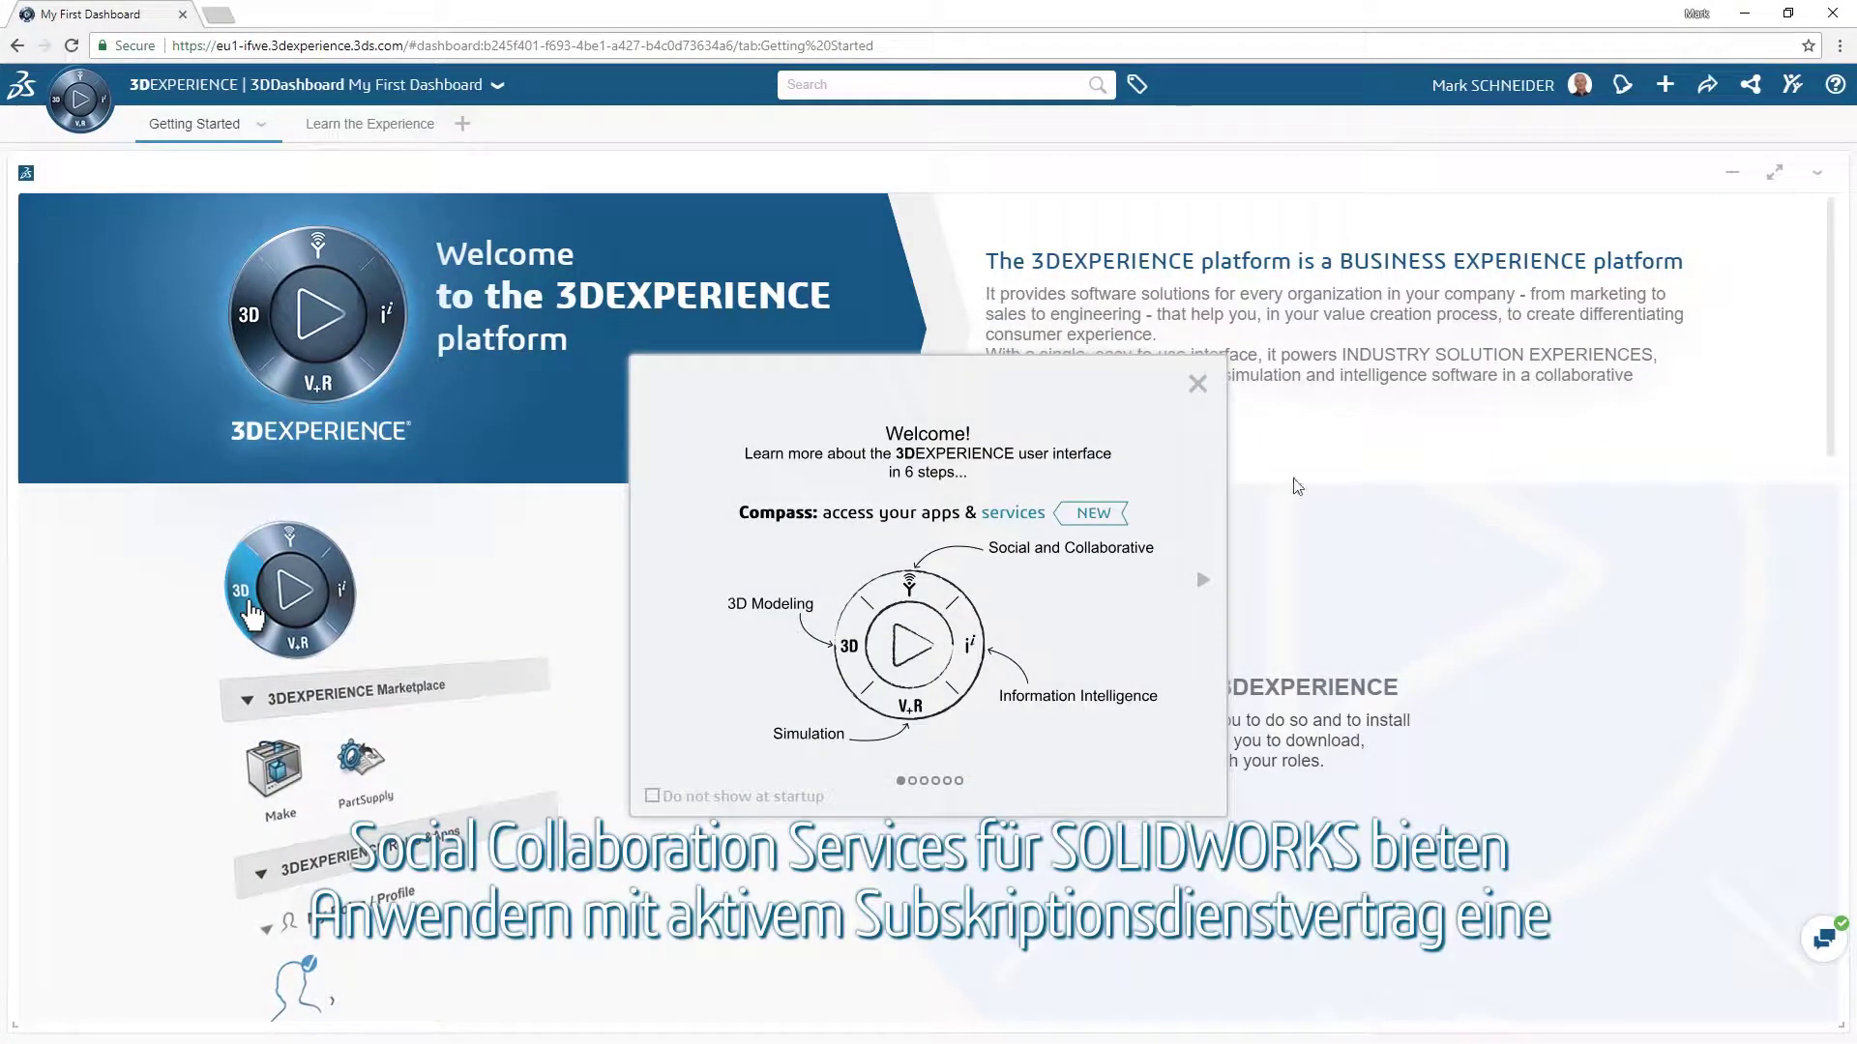
- Close the Welcome tour and scroll down through the Getting Started page
{"action": "left_click", "coordinate": [1197, 384]}
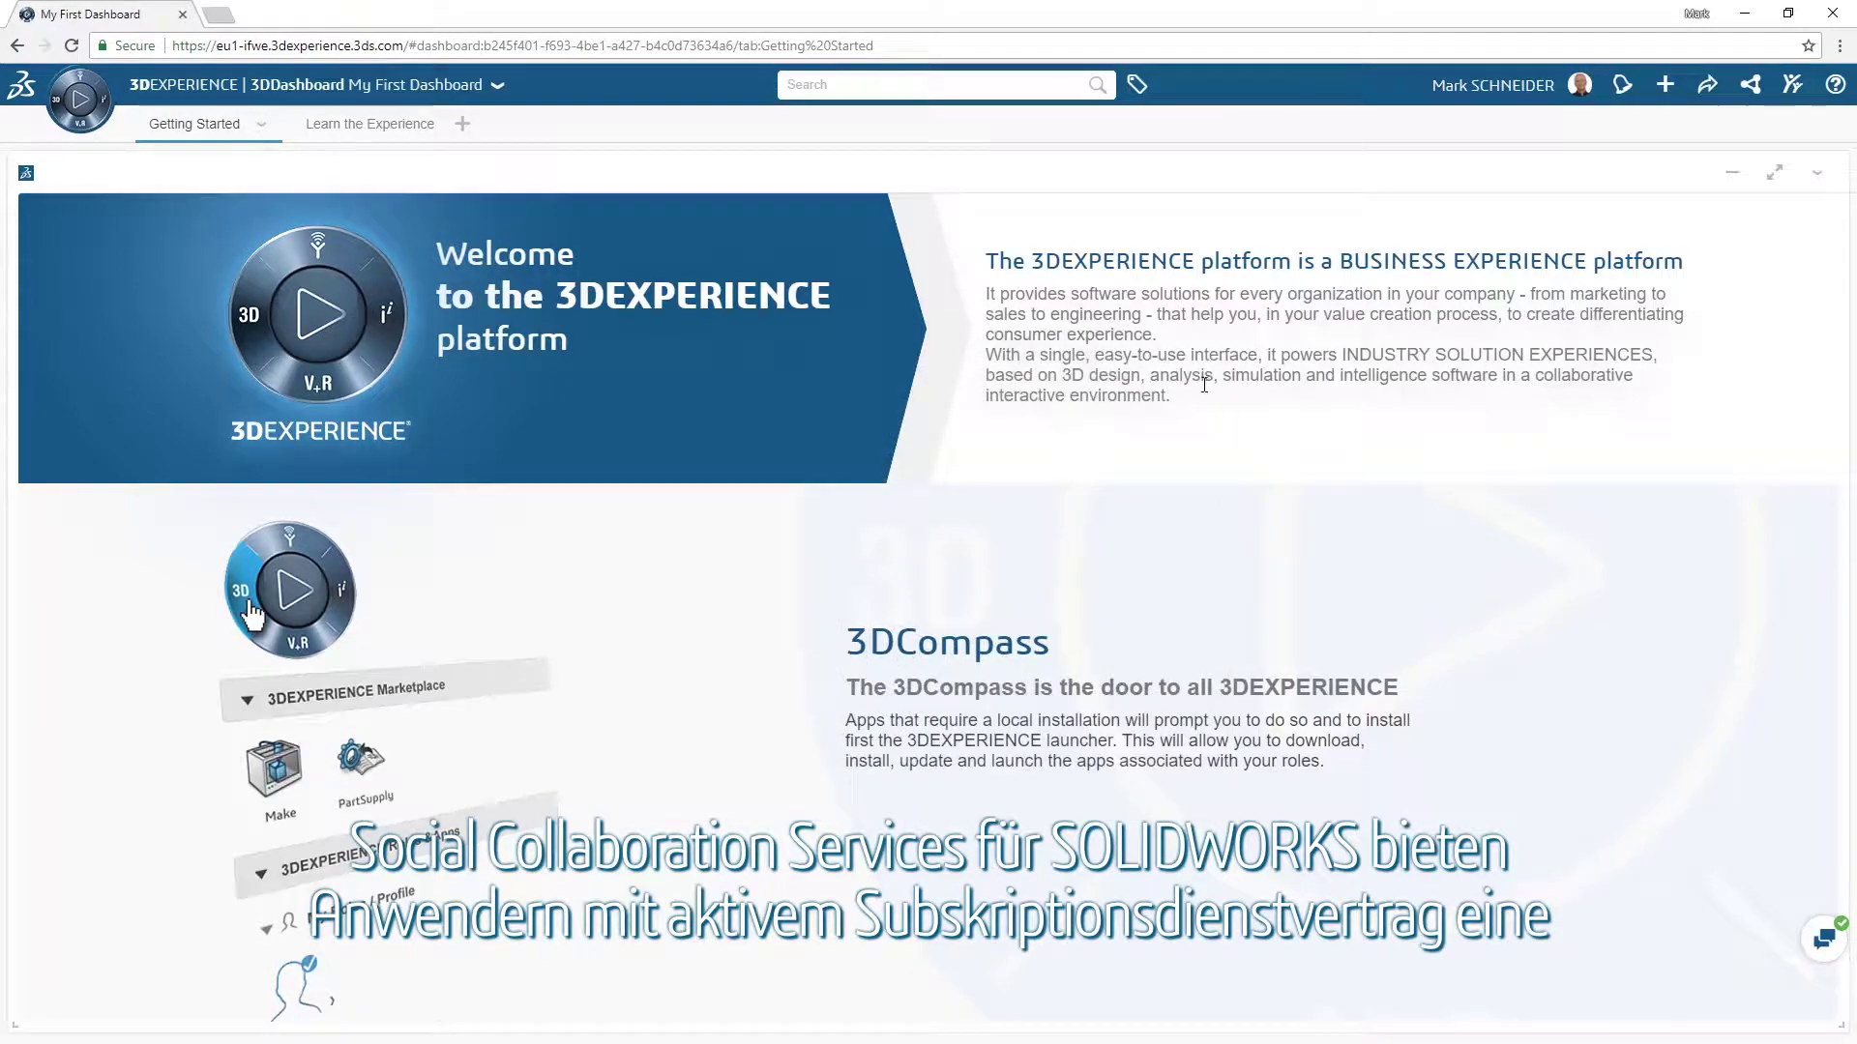
{"action": "left_click_drag", "start_coordinate": [1829, 333], "coordinate": [1779, 916]}
- Find the teammate by name in 3DMessaging and open a chat with them
{"action": "left_click", "coordinate": [1822, 952]}
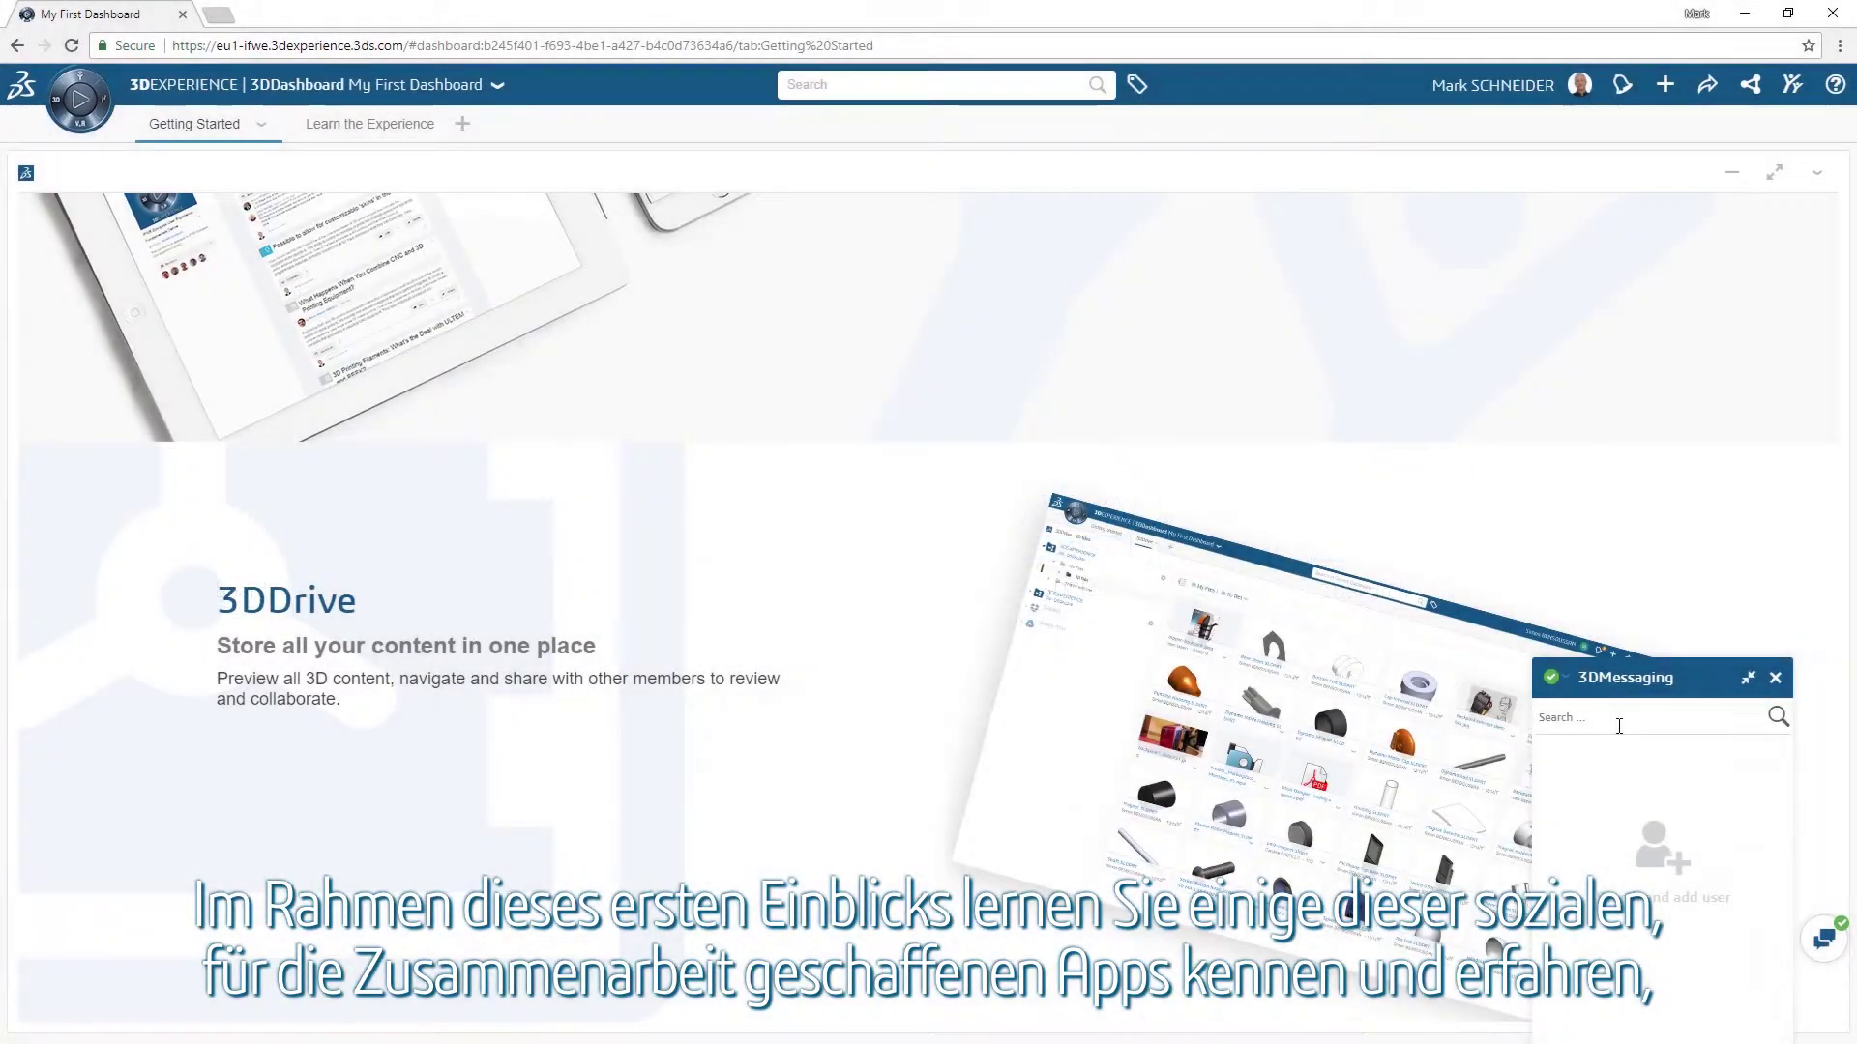
{"action": "type", "text": "regnerus"}
{"action": "left_click", "coordinate": [1622, 754]}
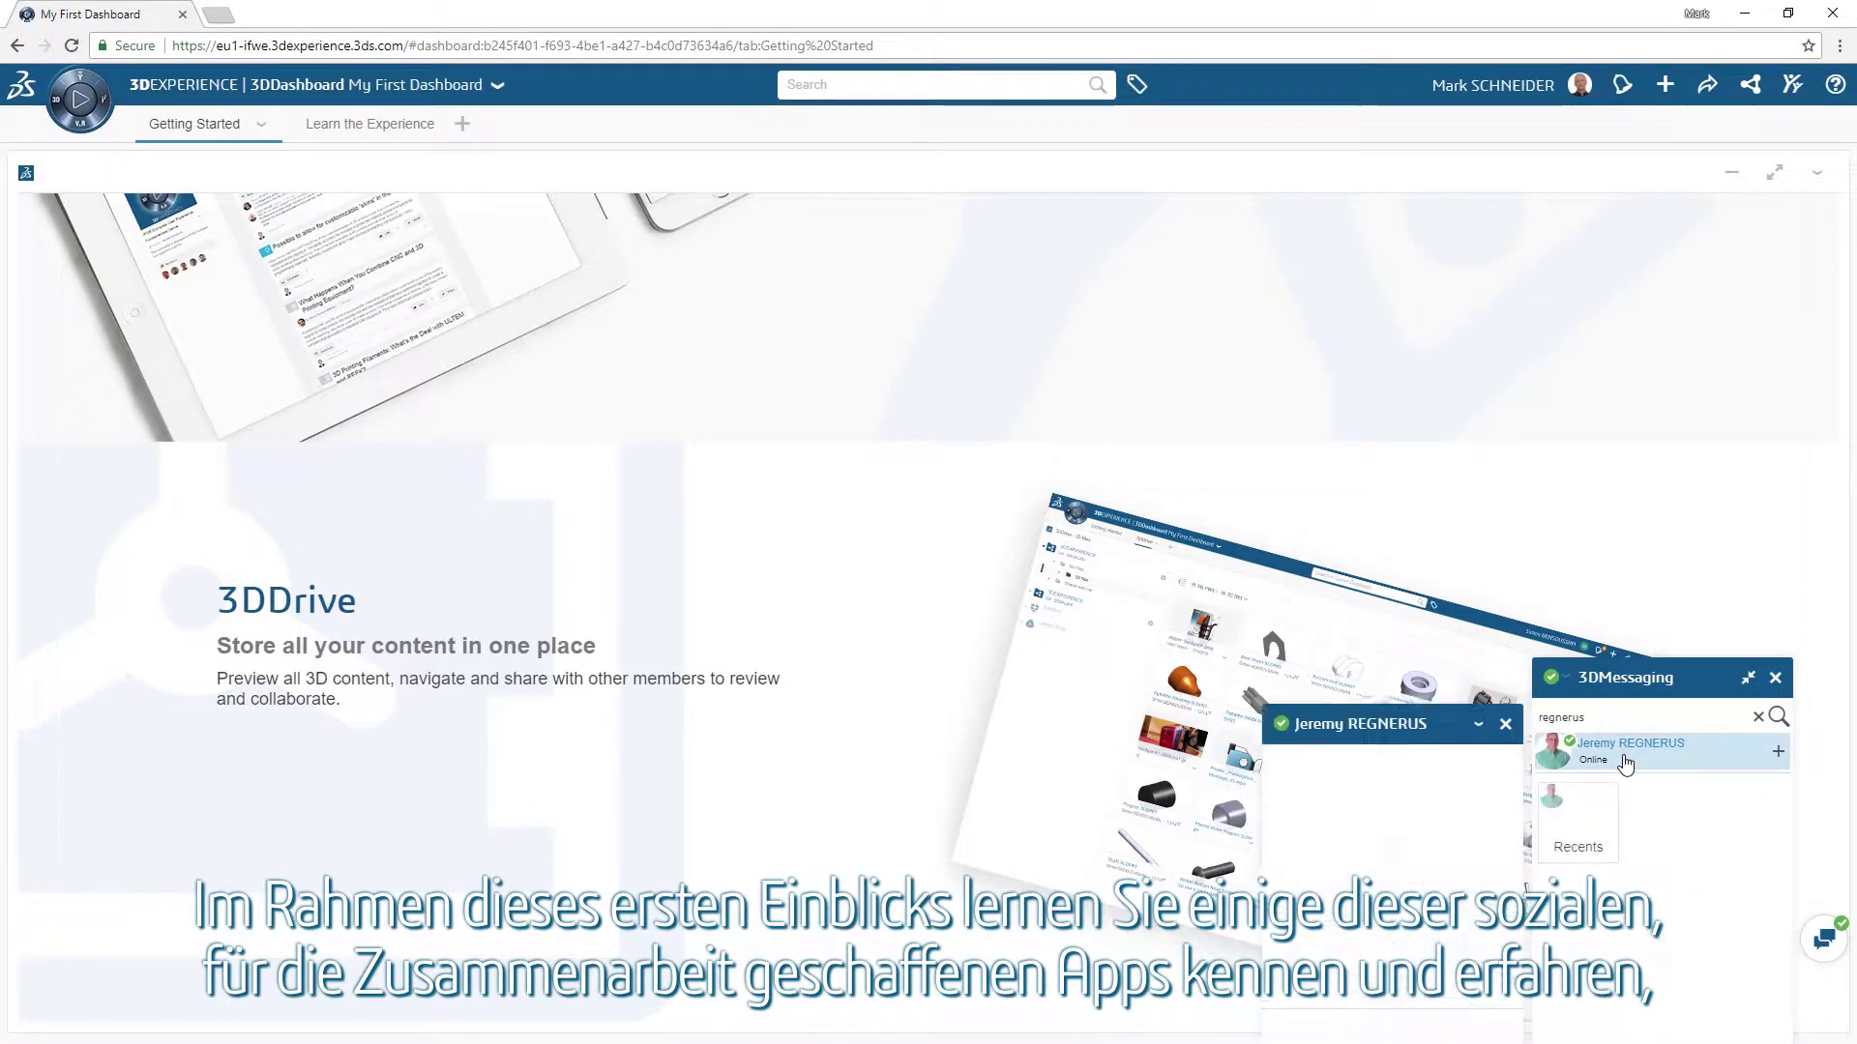
- Send three messages proposing SOLIDWORKS on the 3DEXPERIENCE platform to give customers freer choice
{"action": "type", "text": "Hey Jeremy"}
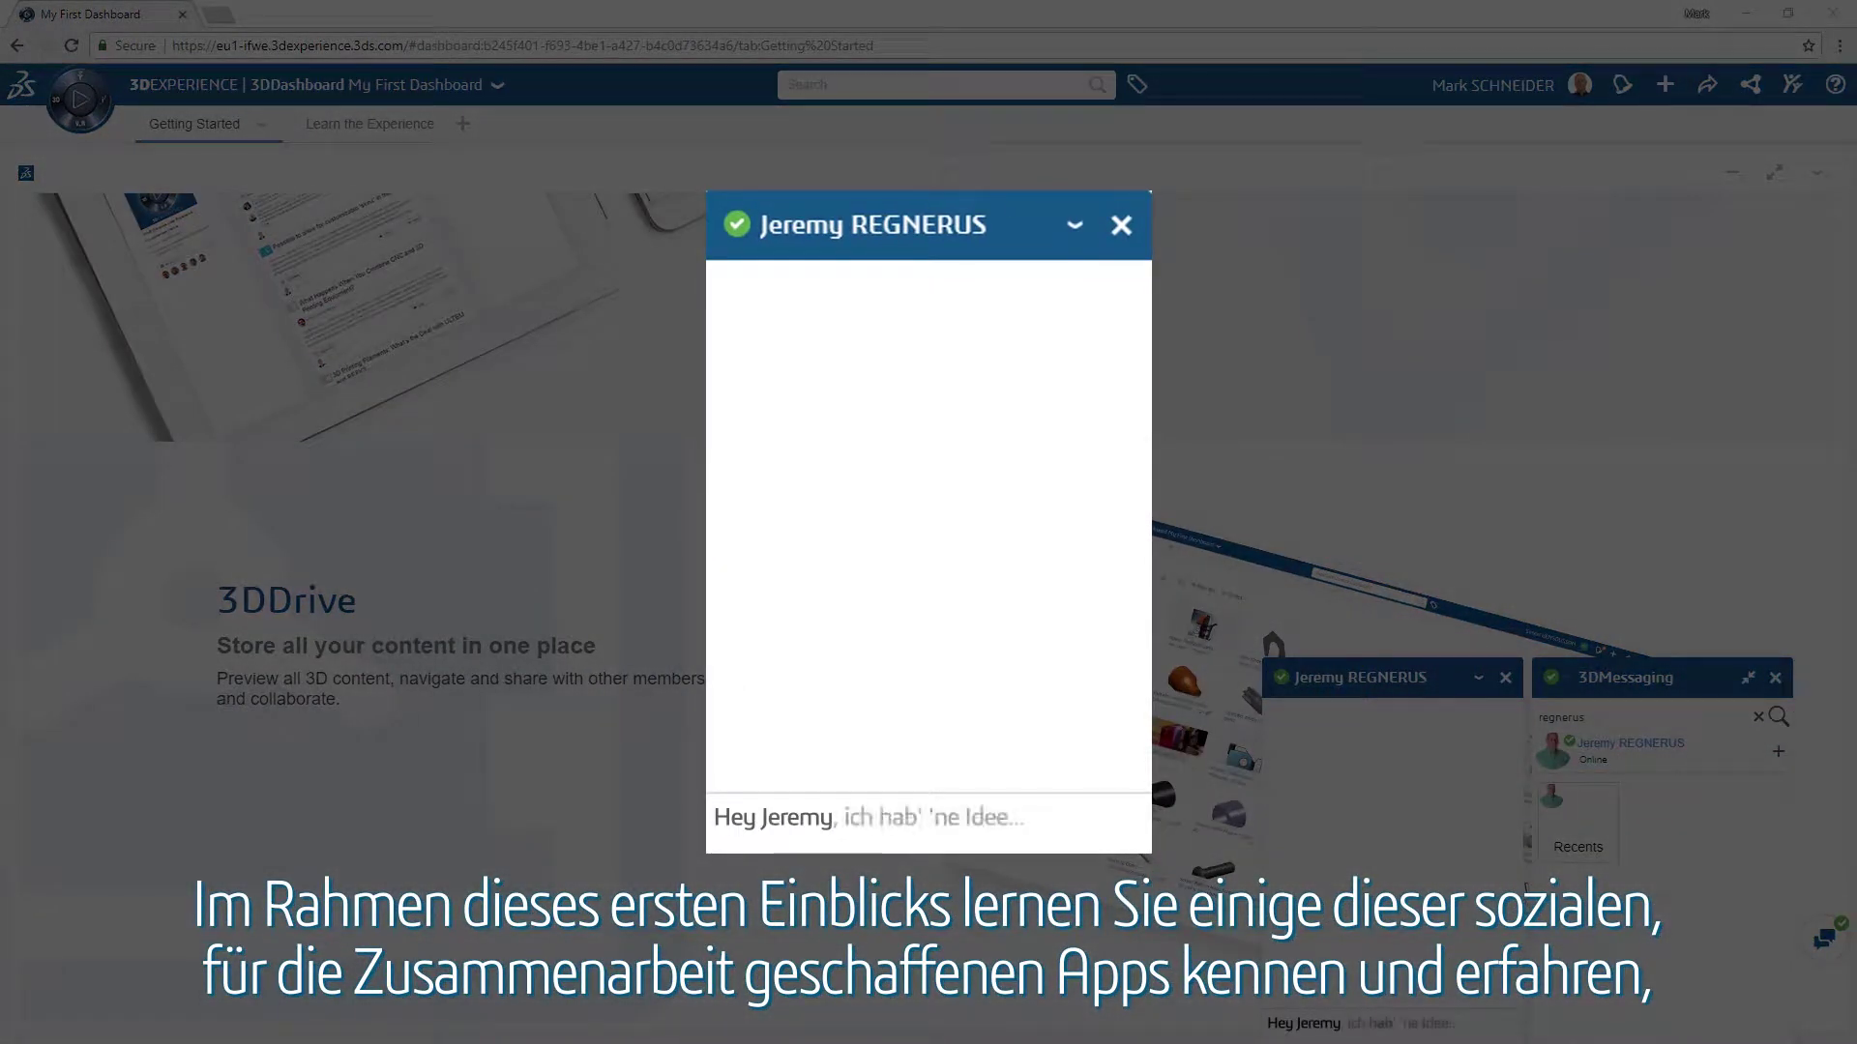
{"action": "type", "text": ", ich hab' 'ne Idee..."}
{"action": "key", "text": "Return"}
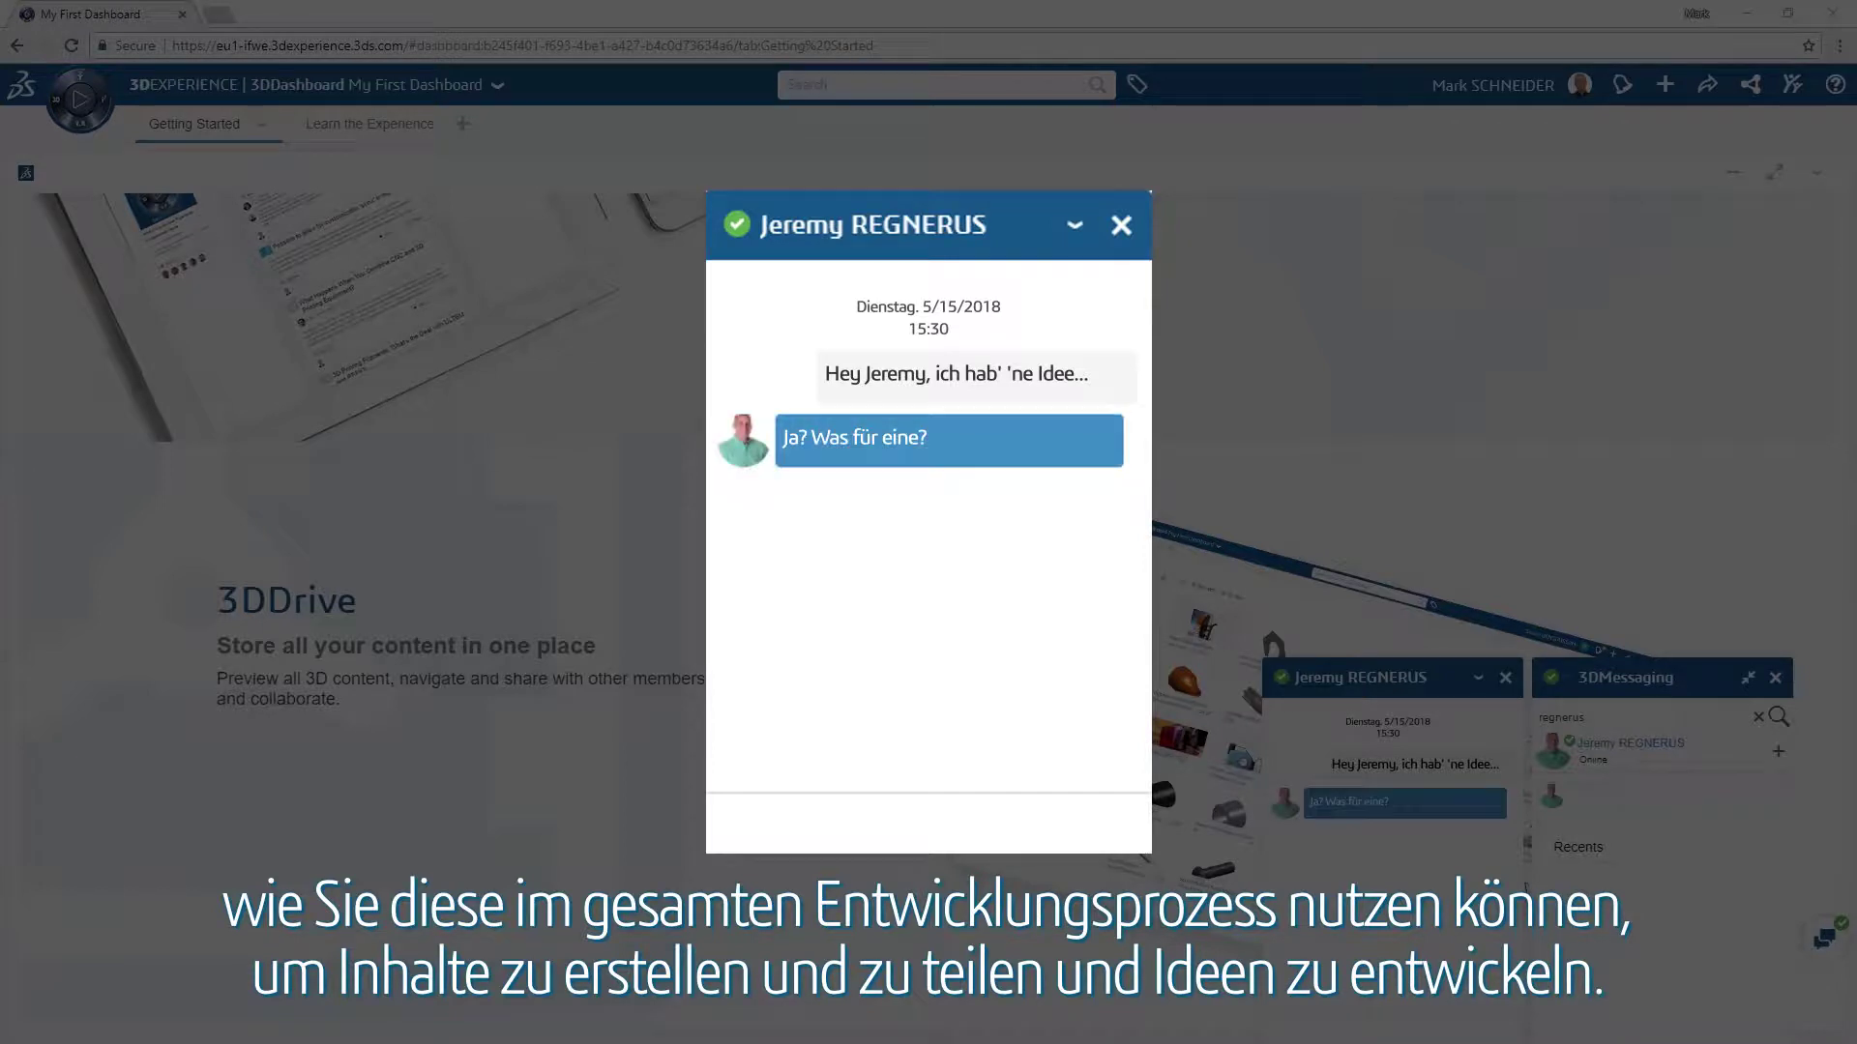
{"action": "type", "text": "Ich will, dass unsere Kunden freier entscheiden können."}
{"action": "key", "text": "Return"}
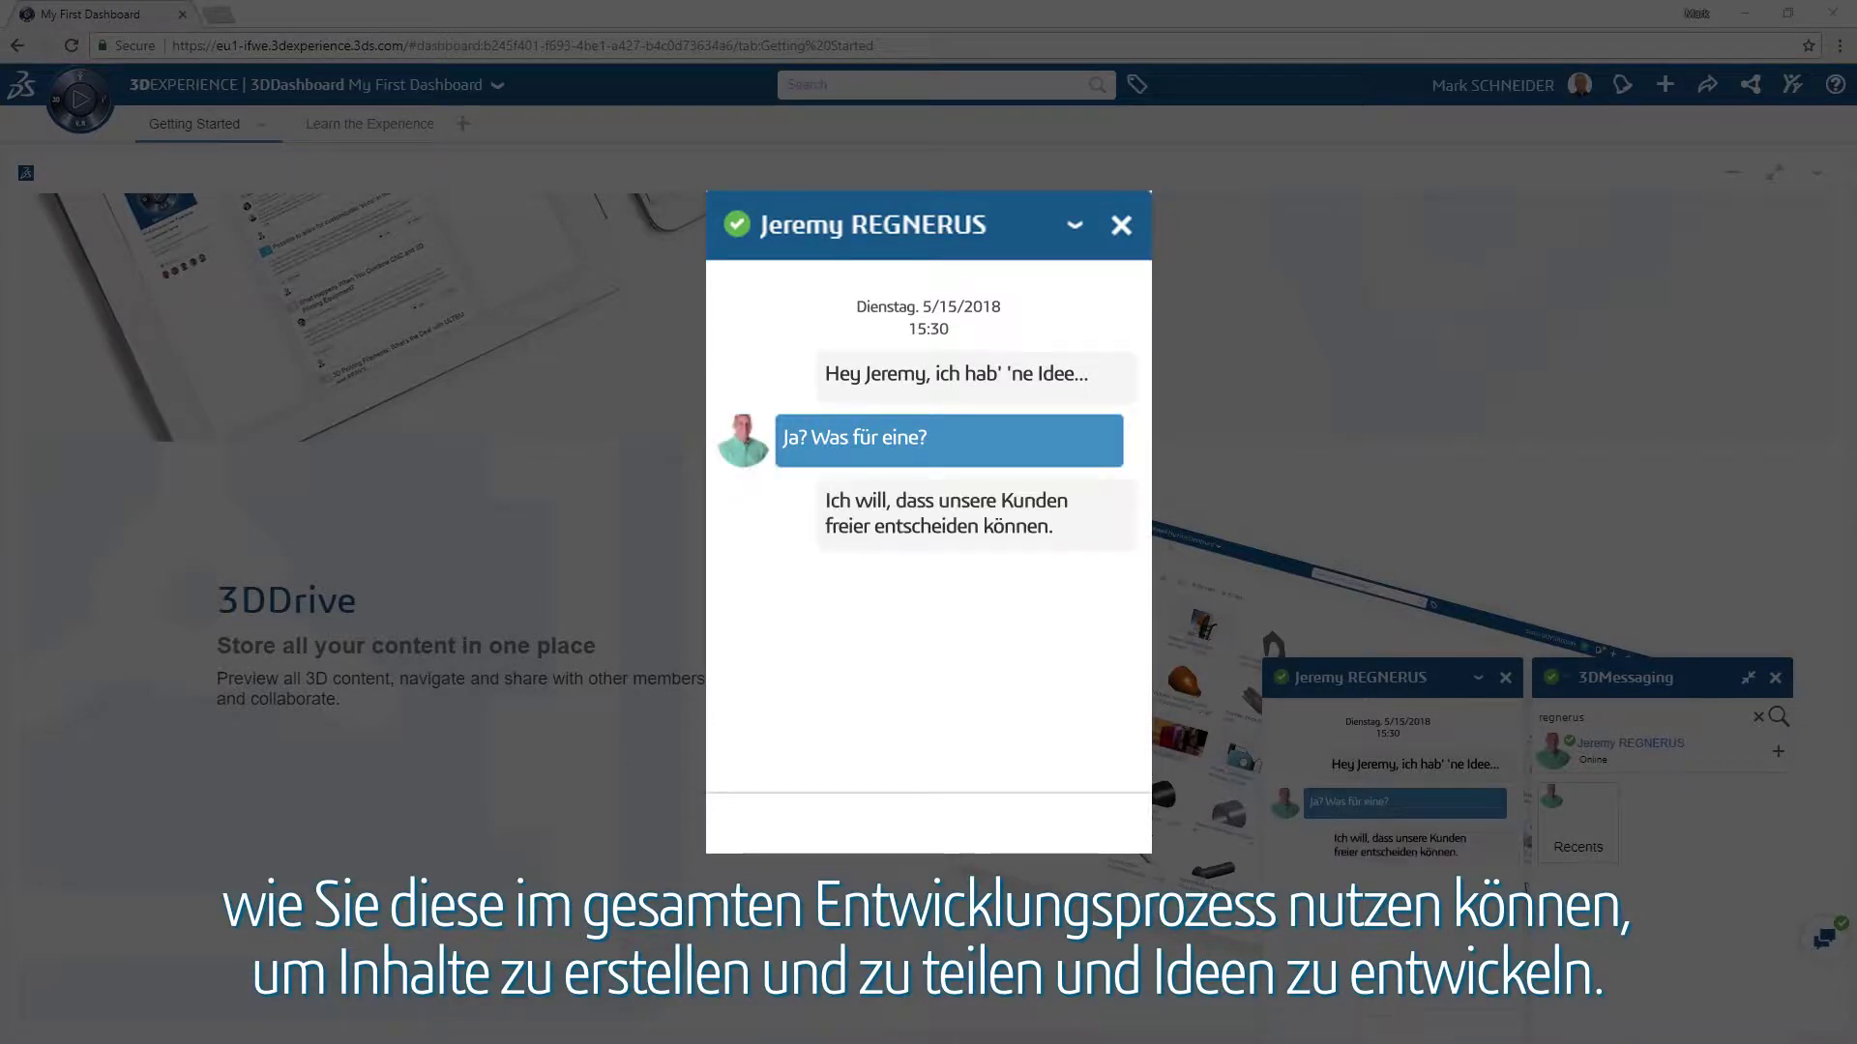
{"action": "type", "text": "Ich glaube, SOLIDWORKS auf der 3DEXPERIENCE Plattform könnte dabei helfen... warte kurz..."}
{"action": "key", "text": "Return"}
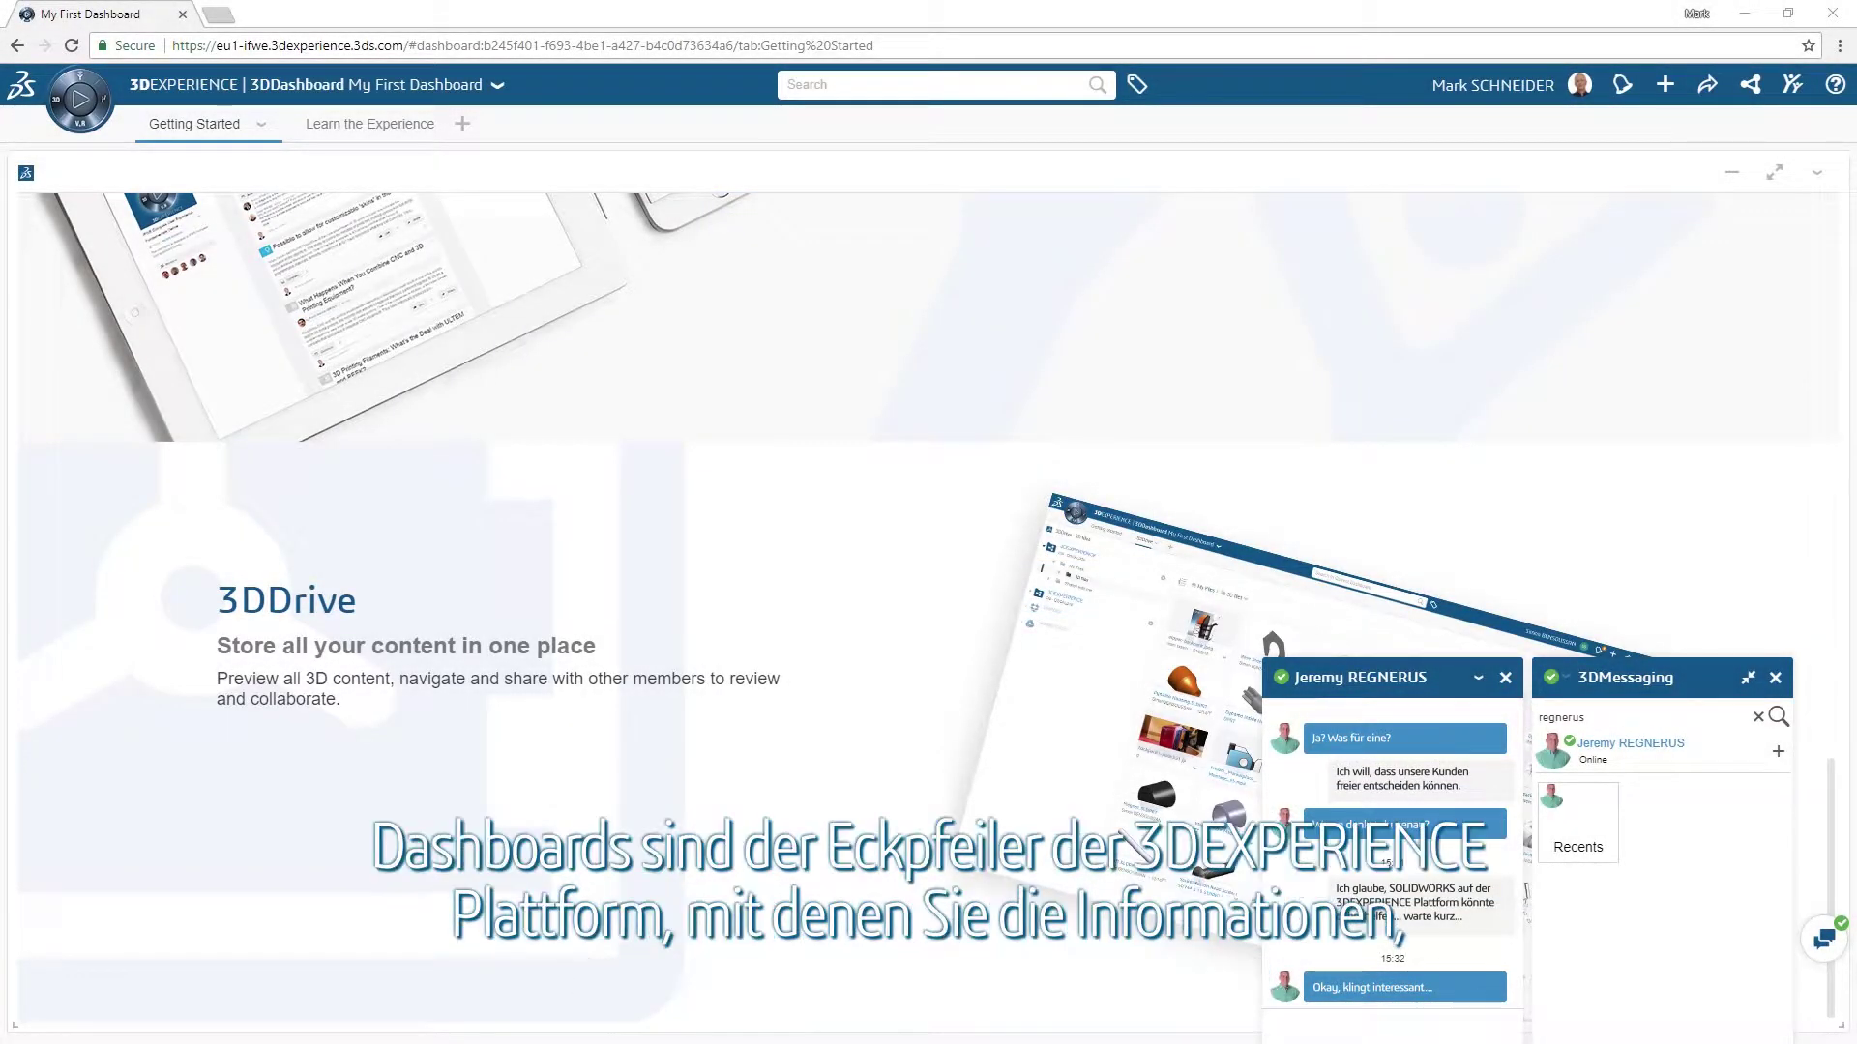
- Create a new dashboard named 'Icon Designs'
{"action": "left_click", "coordinate": [497, 85]}
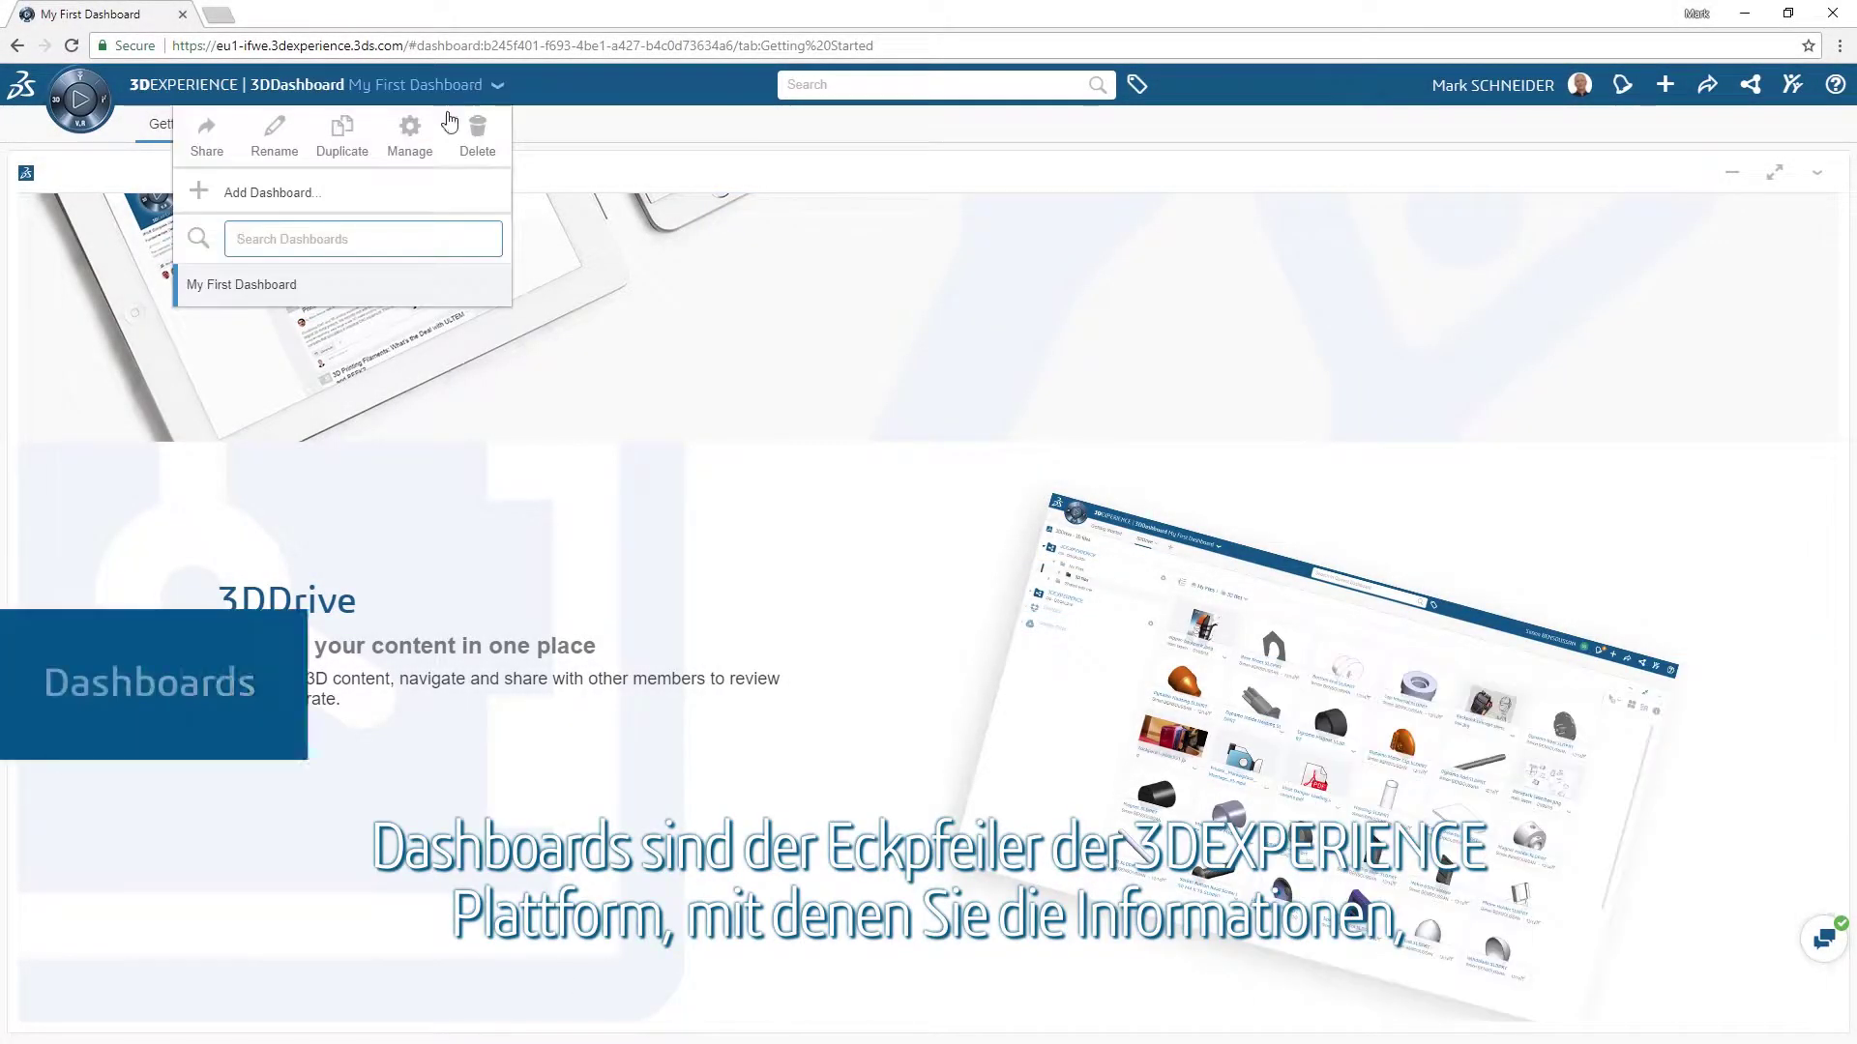
{"action": "left_click", "coordinate": [354, 206]}
{"action": "type", "text": "Icon Design"}
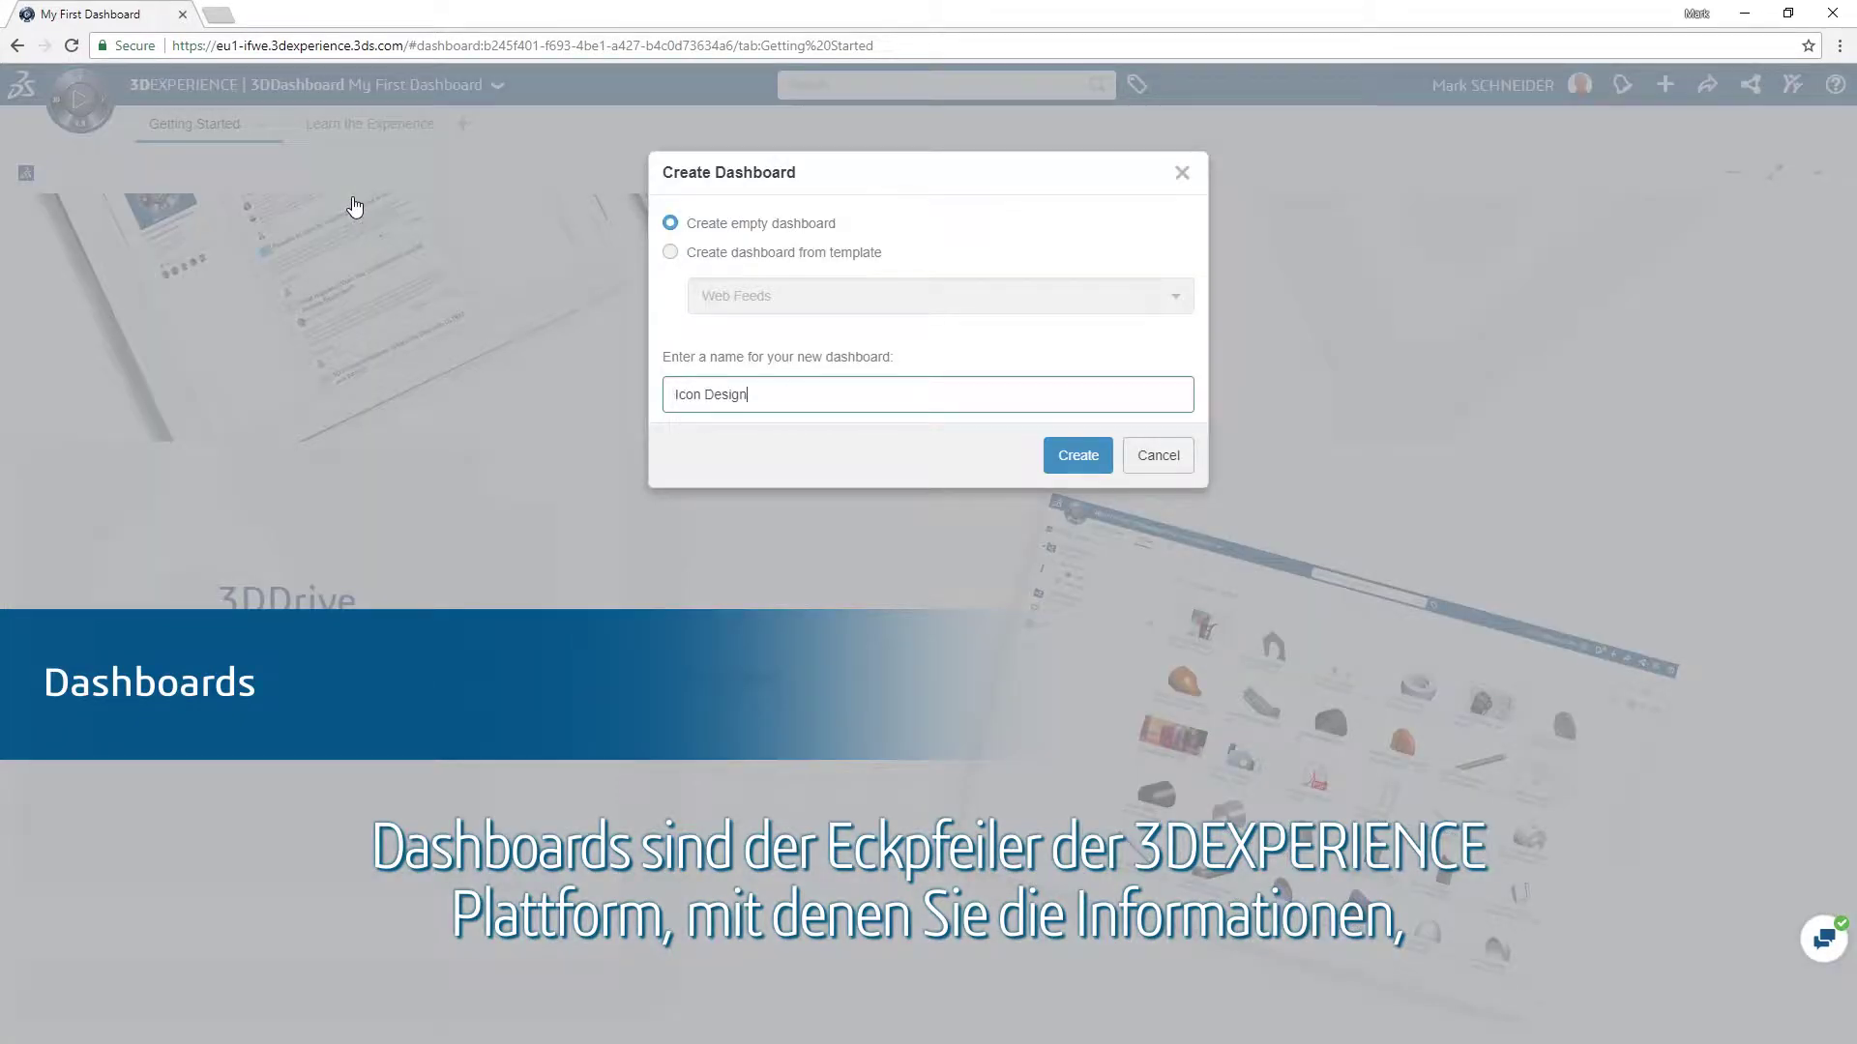
{"action": "type", "text": "s"}
{"action": "key", "text": "Return"}
- Rename the dashboard's first tab to 'Icon Explore'
{"action": "left_click", "coordinate": [224, 127]}
{"action": "left_click", "coordinate": [262, 218]}
{"action": "type", "text": "Icon Explore"}
{"action": "key", "text": "Return"}
{"action": "left_click", "coordinate": [82, 87]}
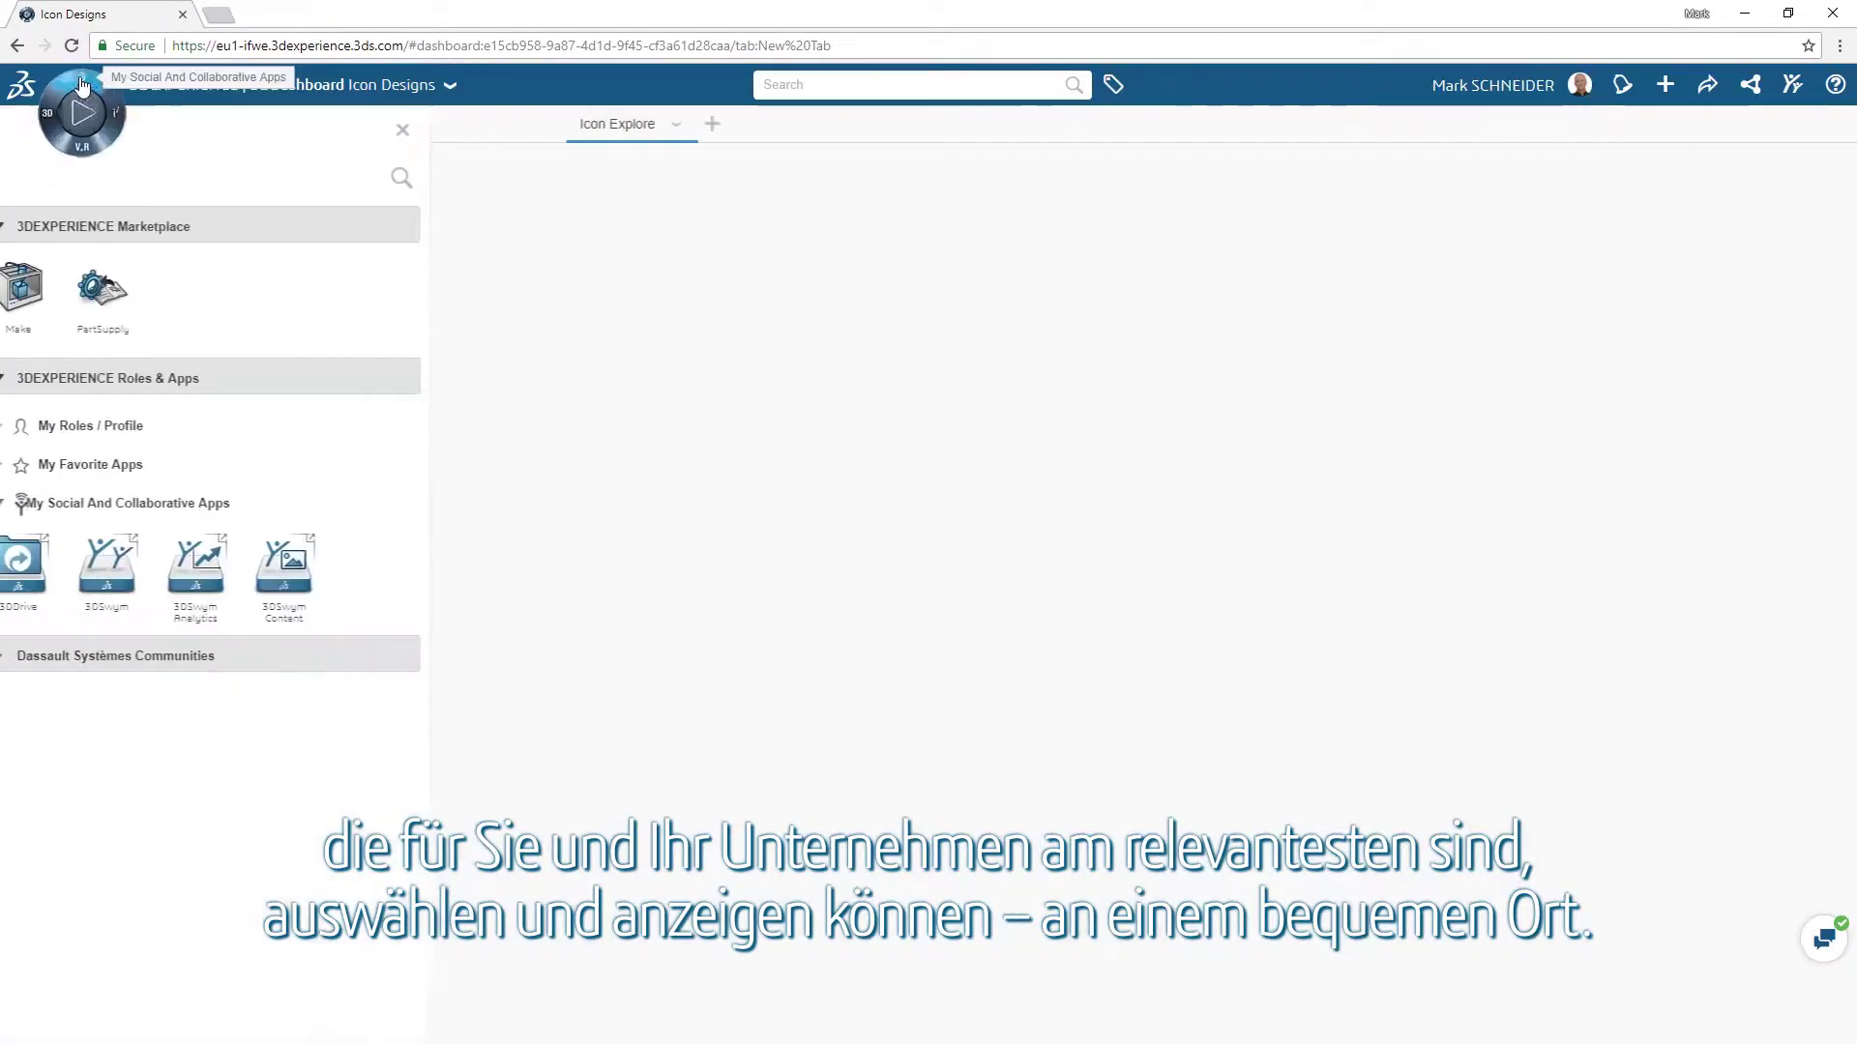
- Place a 3DSwym widget on the Icon Explore tab and stretch it across the dashboard
{"action": "left_click_drag", "start_coordinate": [140, 569], "coordinate": [592, 335]}
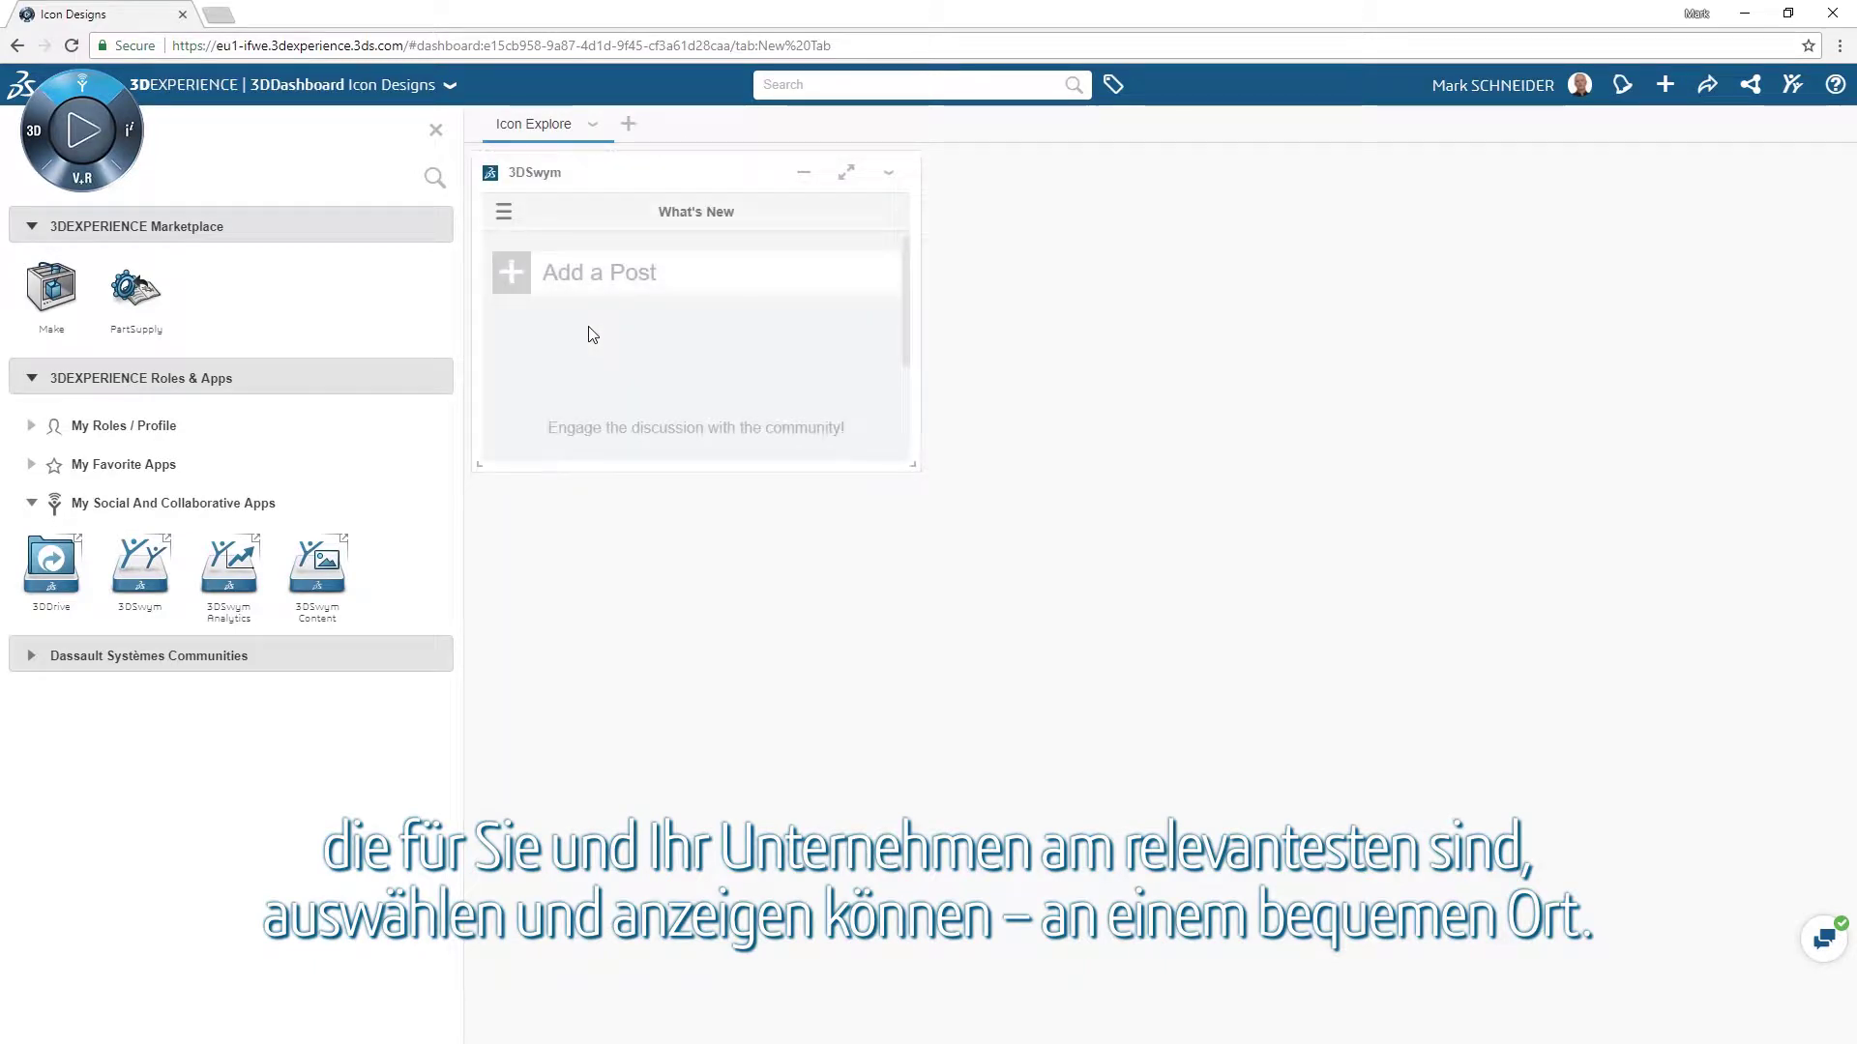
{"action": "left_click", "coordinate": [436, 133]}
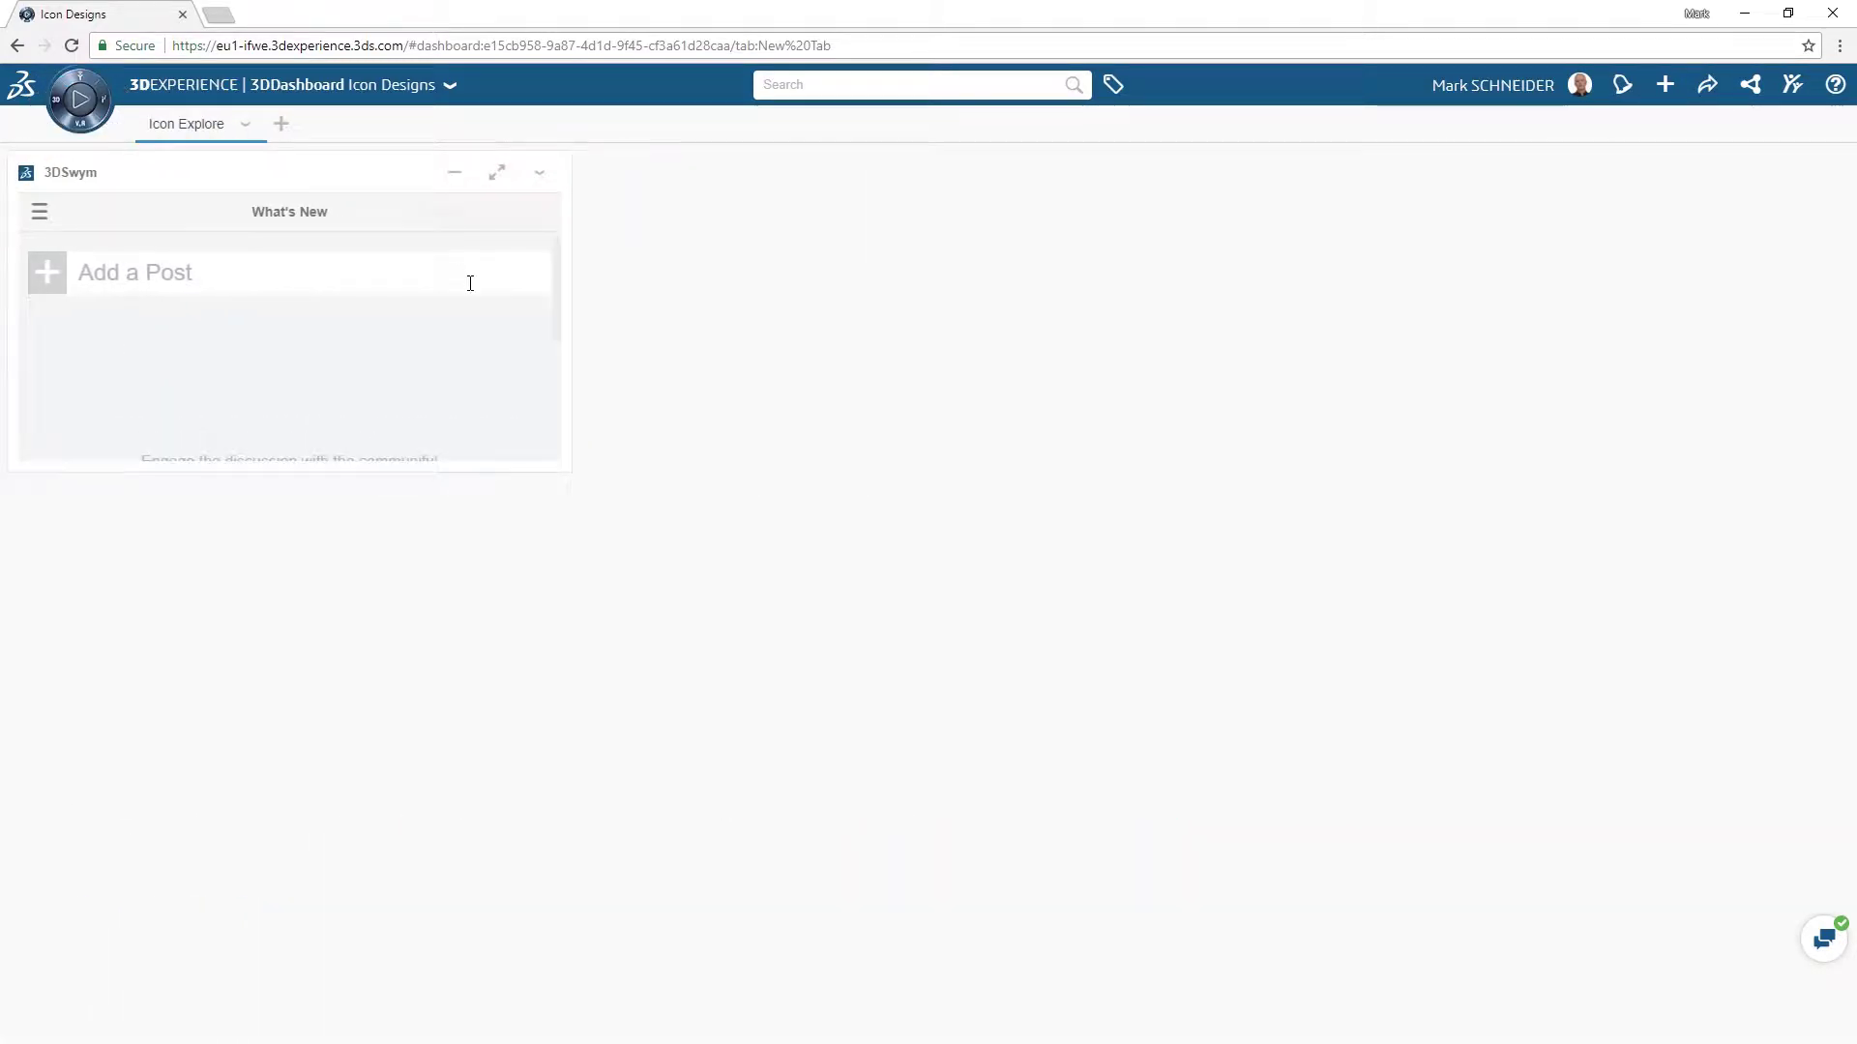
{"action": "left_click_drag", "start_coordinate": [604, 467], "coordinate": [1349, 1016]}
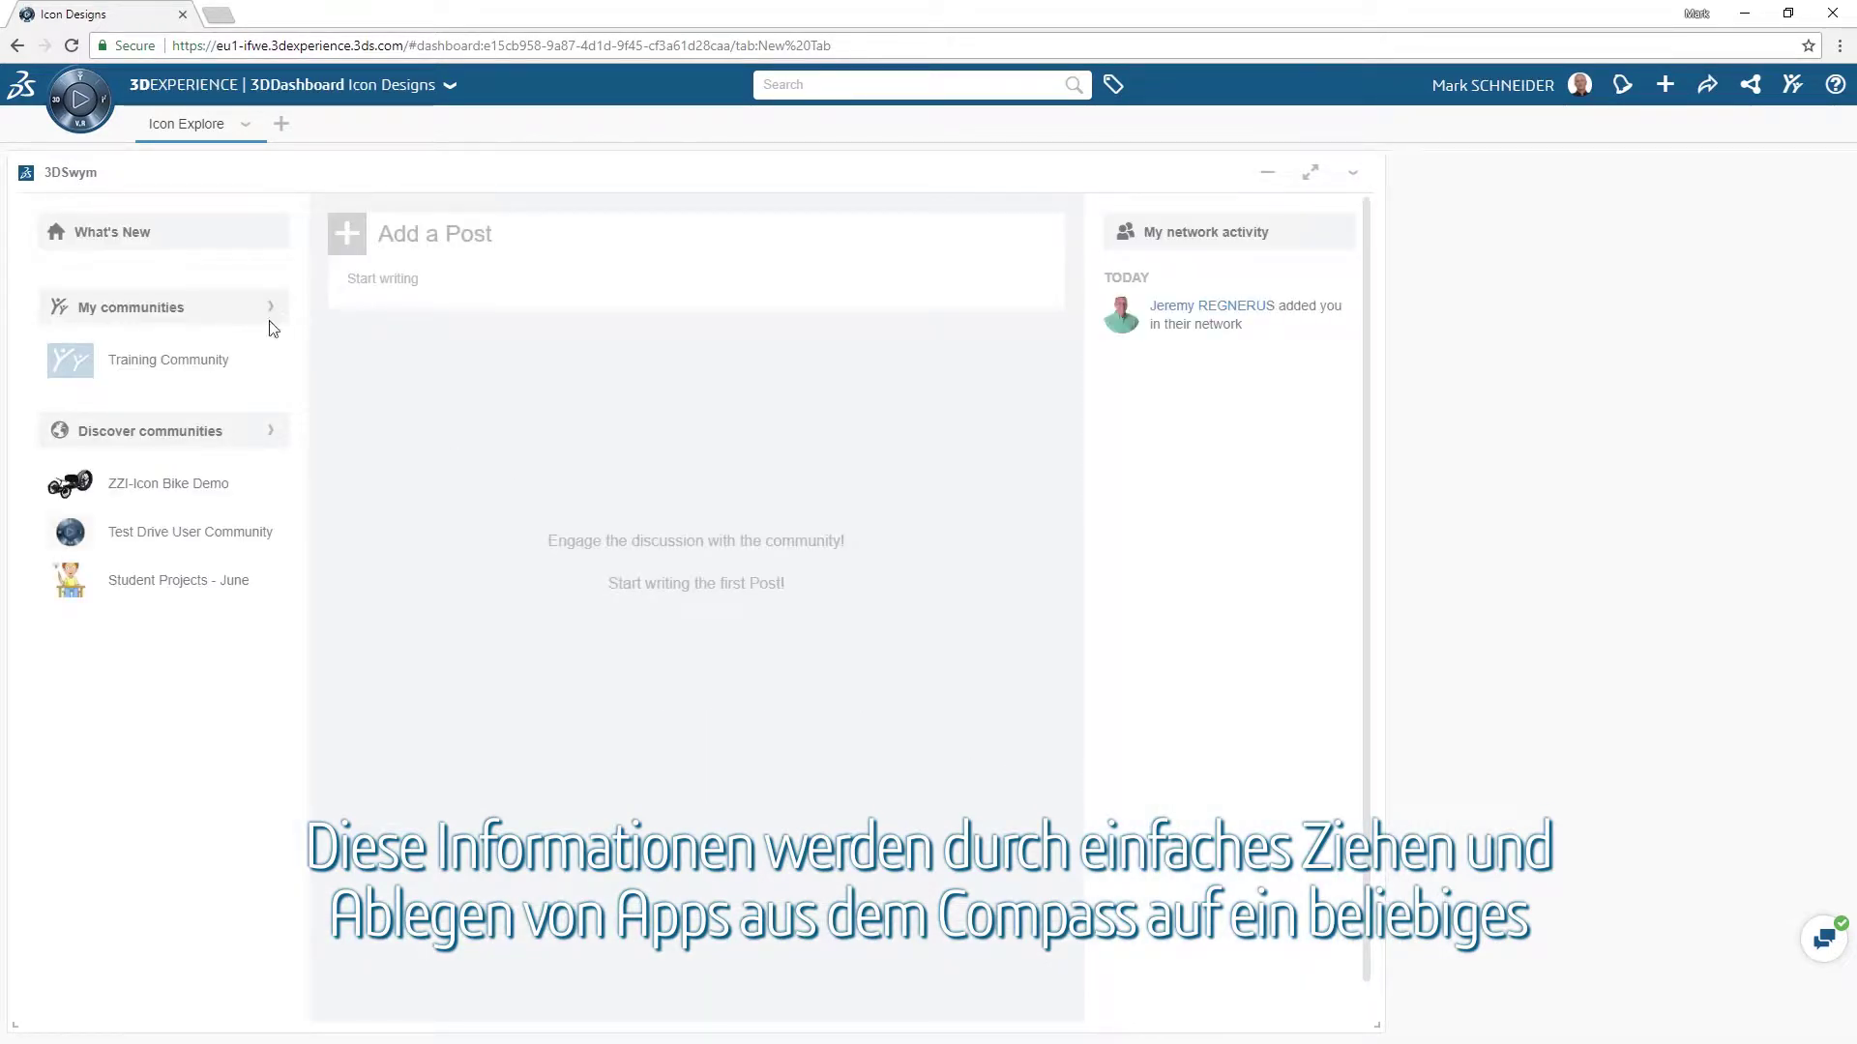
- Create the 'Icon Explore' community, described as giving customers more freedom and flexibility
{"action": "left_click", "coordinate": [275, 311]}
{"action": "left_click", "coordinate": [299, 263]}
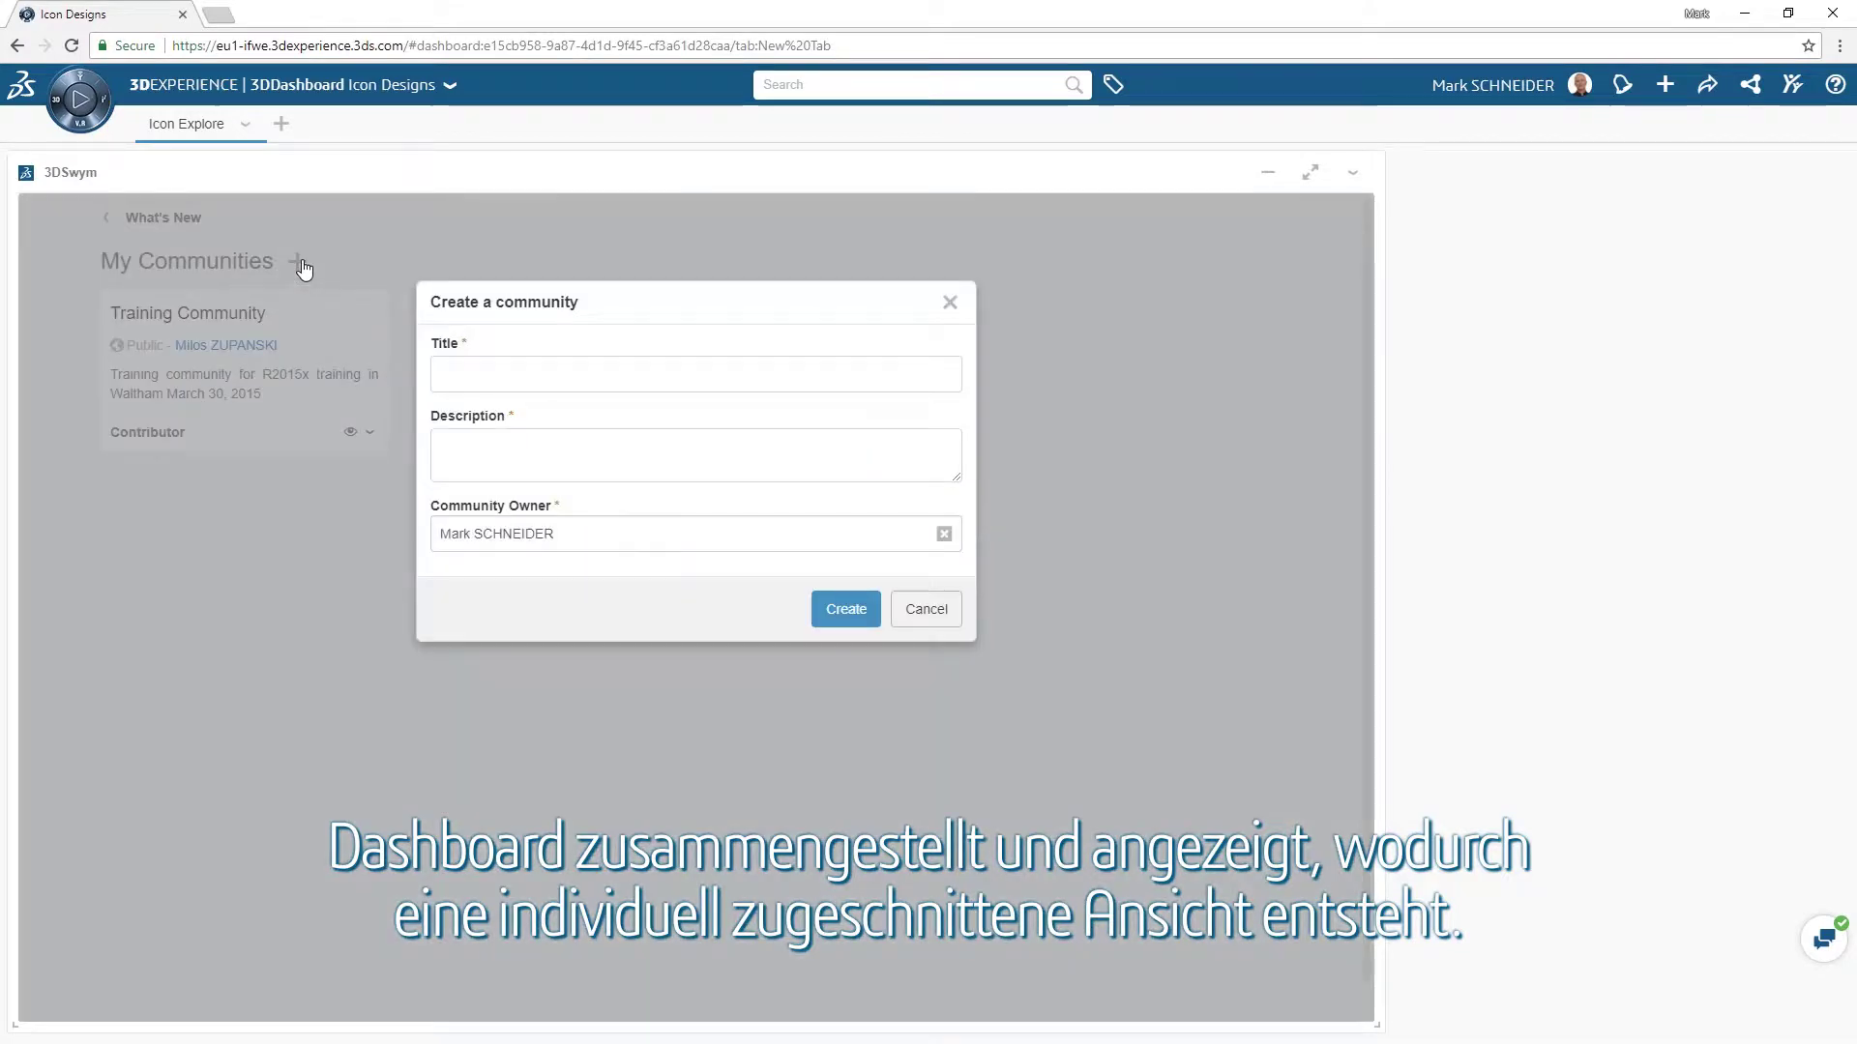
{"action": "type", "text": "Icon Explore"}
{"action": "key", "text": "Tab"}
{"action": "type", "text": "Empower our customers to go places they never have by giving them more freedom and flexibility."}
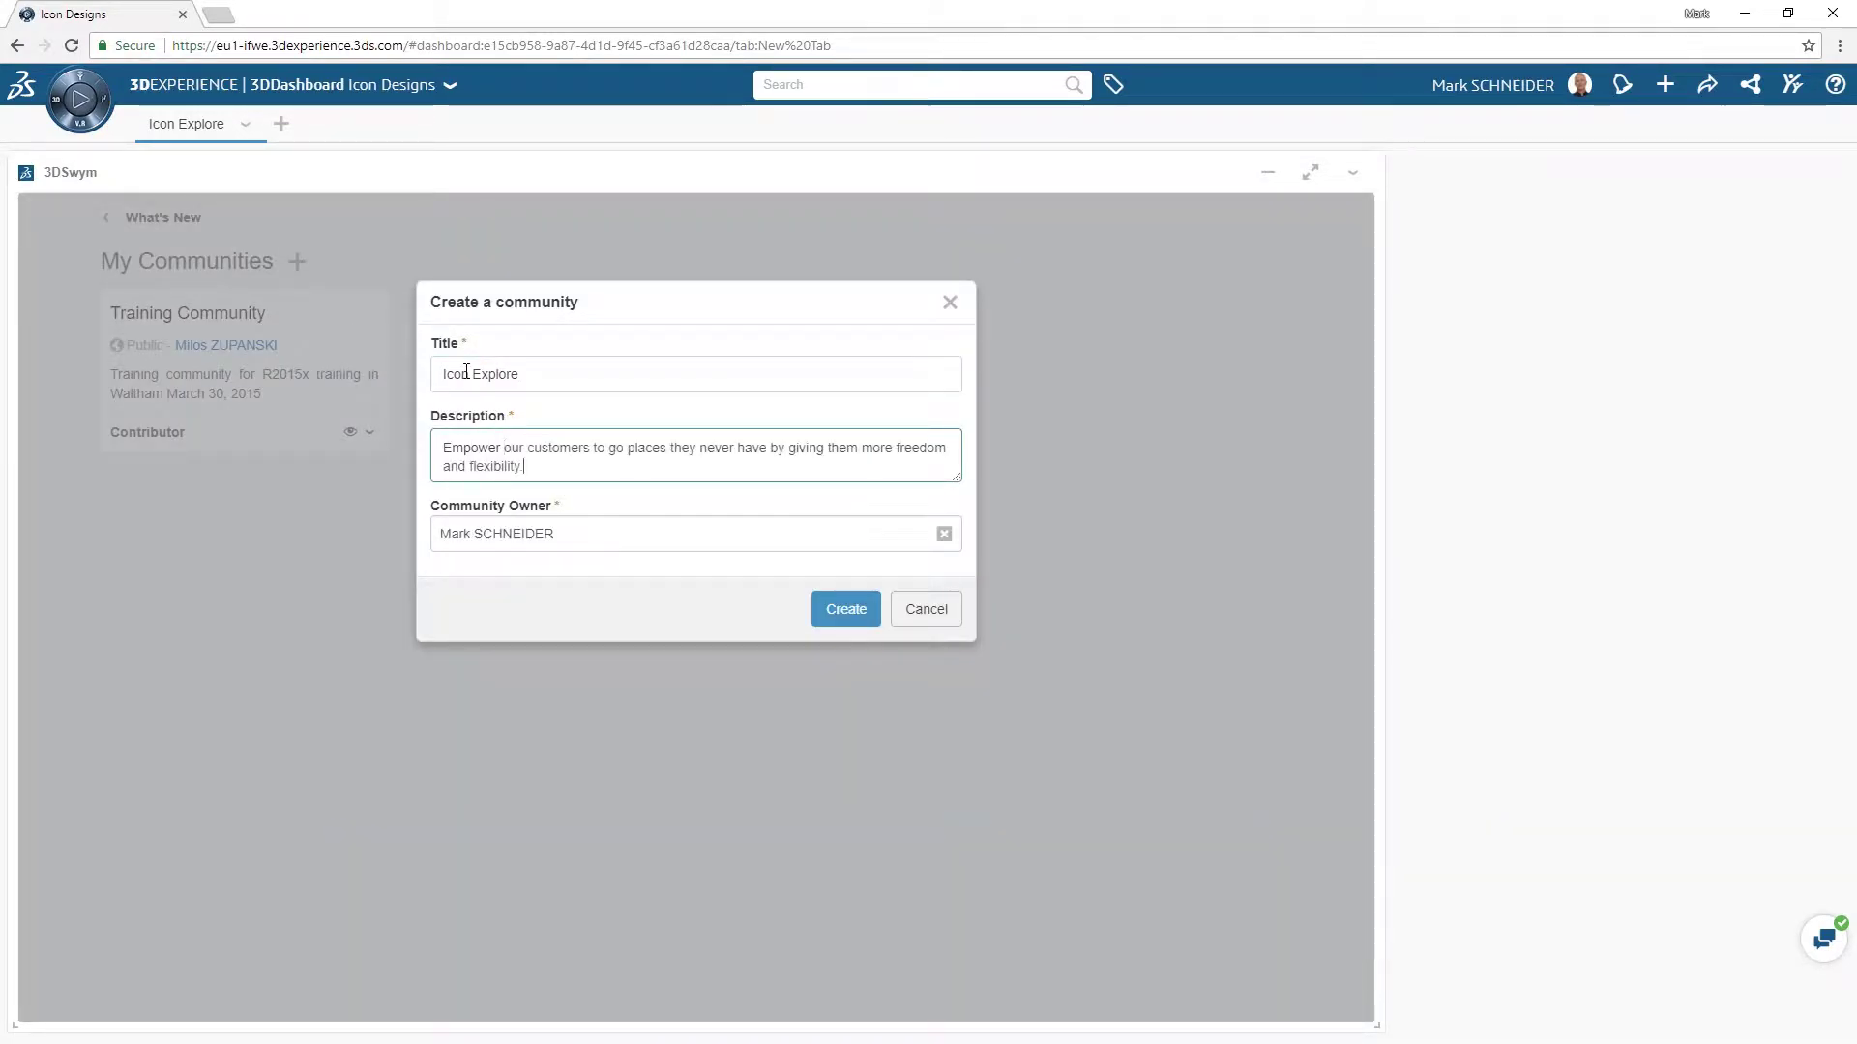
{"action": "left_click", "coordinate": [848, 610]}
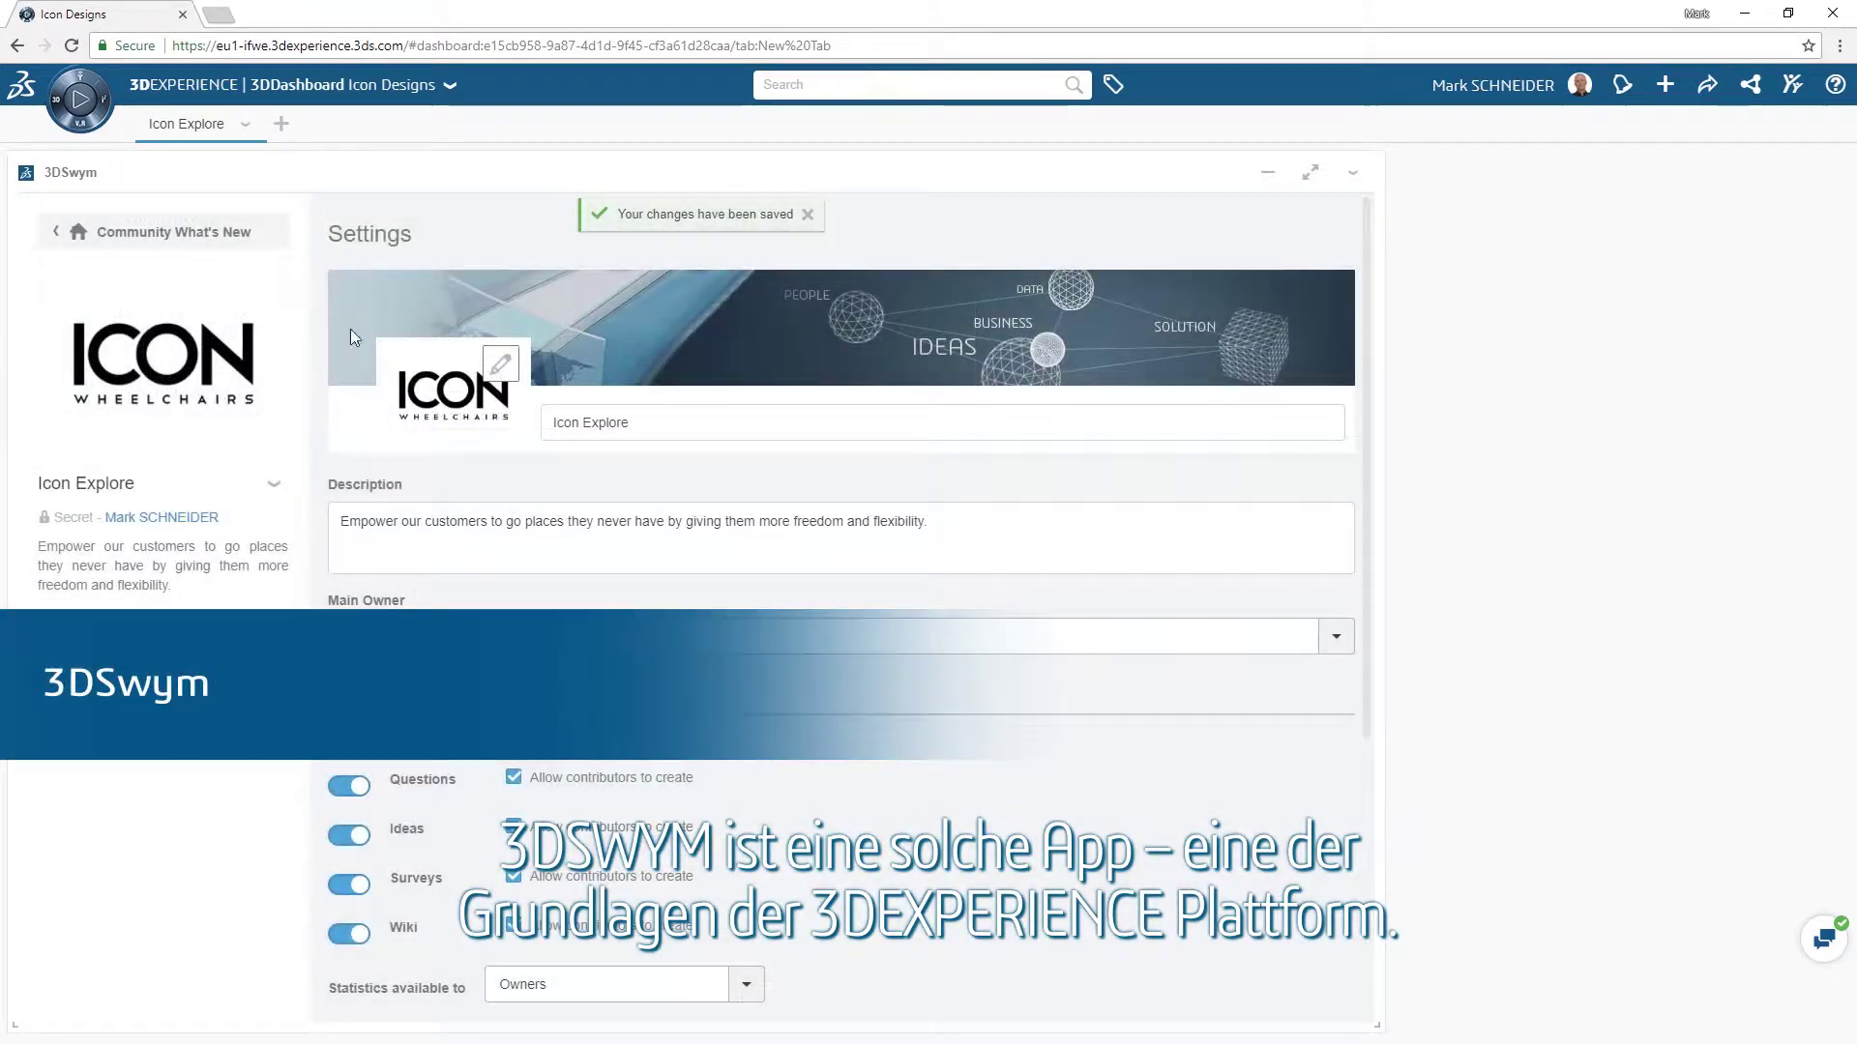
{"action": "left_click", "coordinate": [227, 241]}
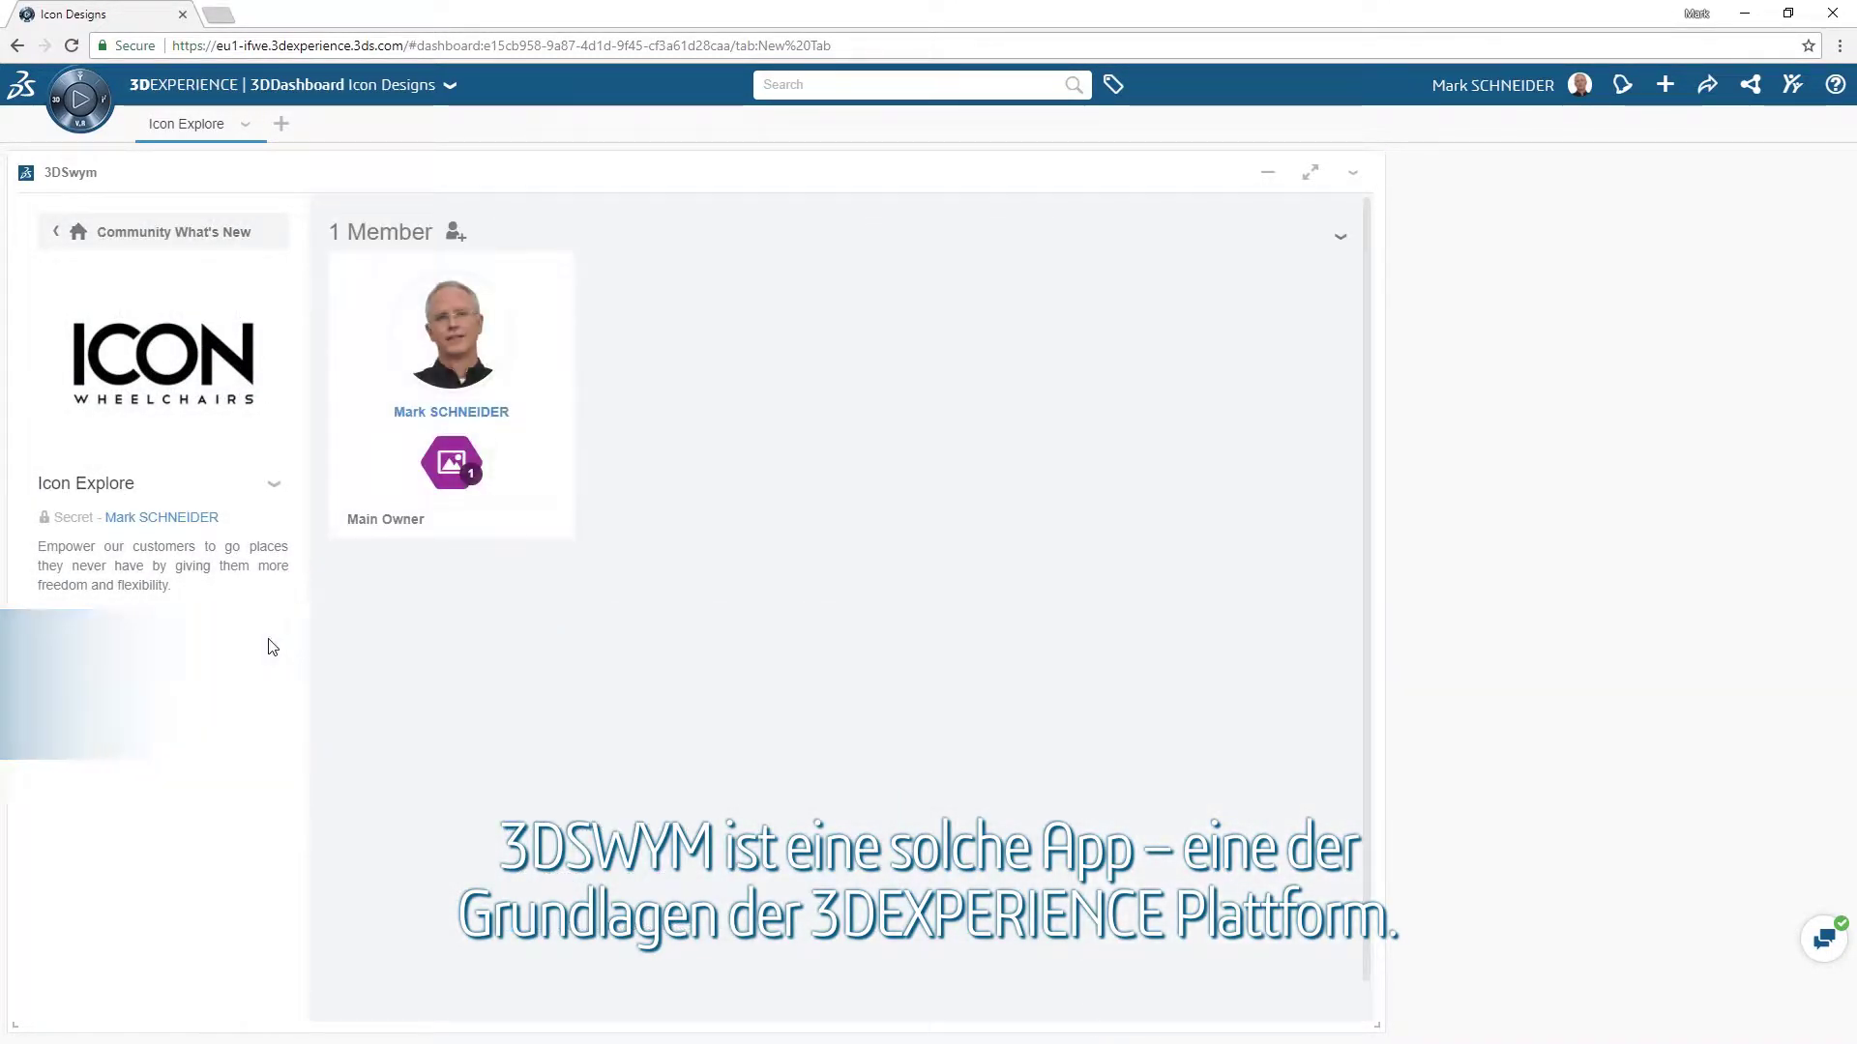
- Add the teammate to the Icon Explore community with the Author role
{"action": "left_click", "coordinate": [455, 235]}
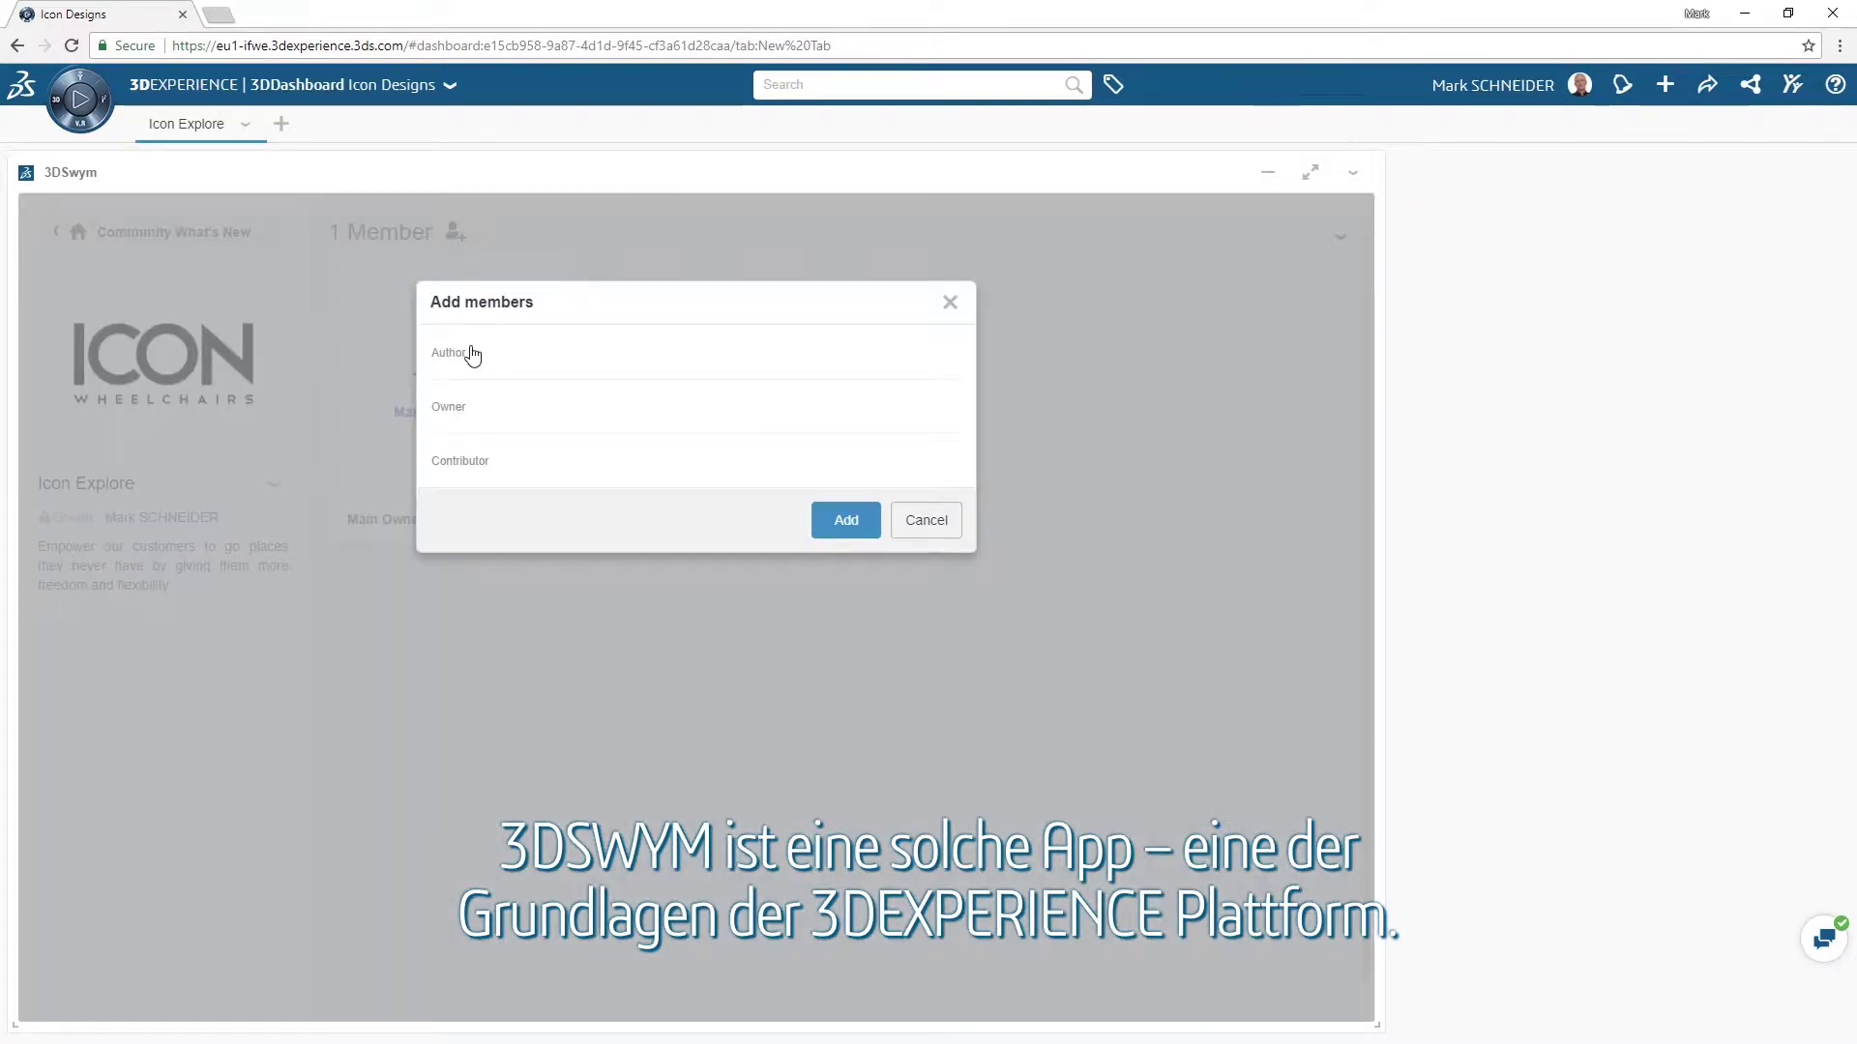
{"action": "left_click", "coordinate": [506, 364]}
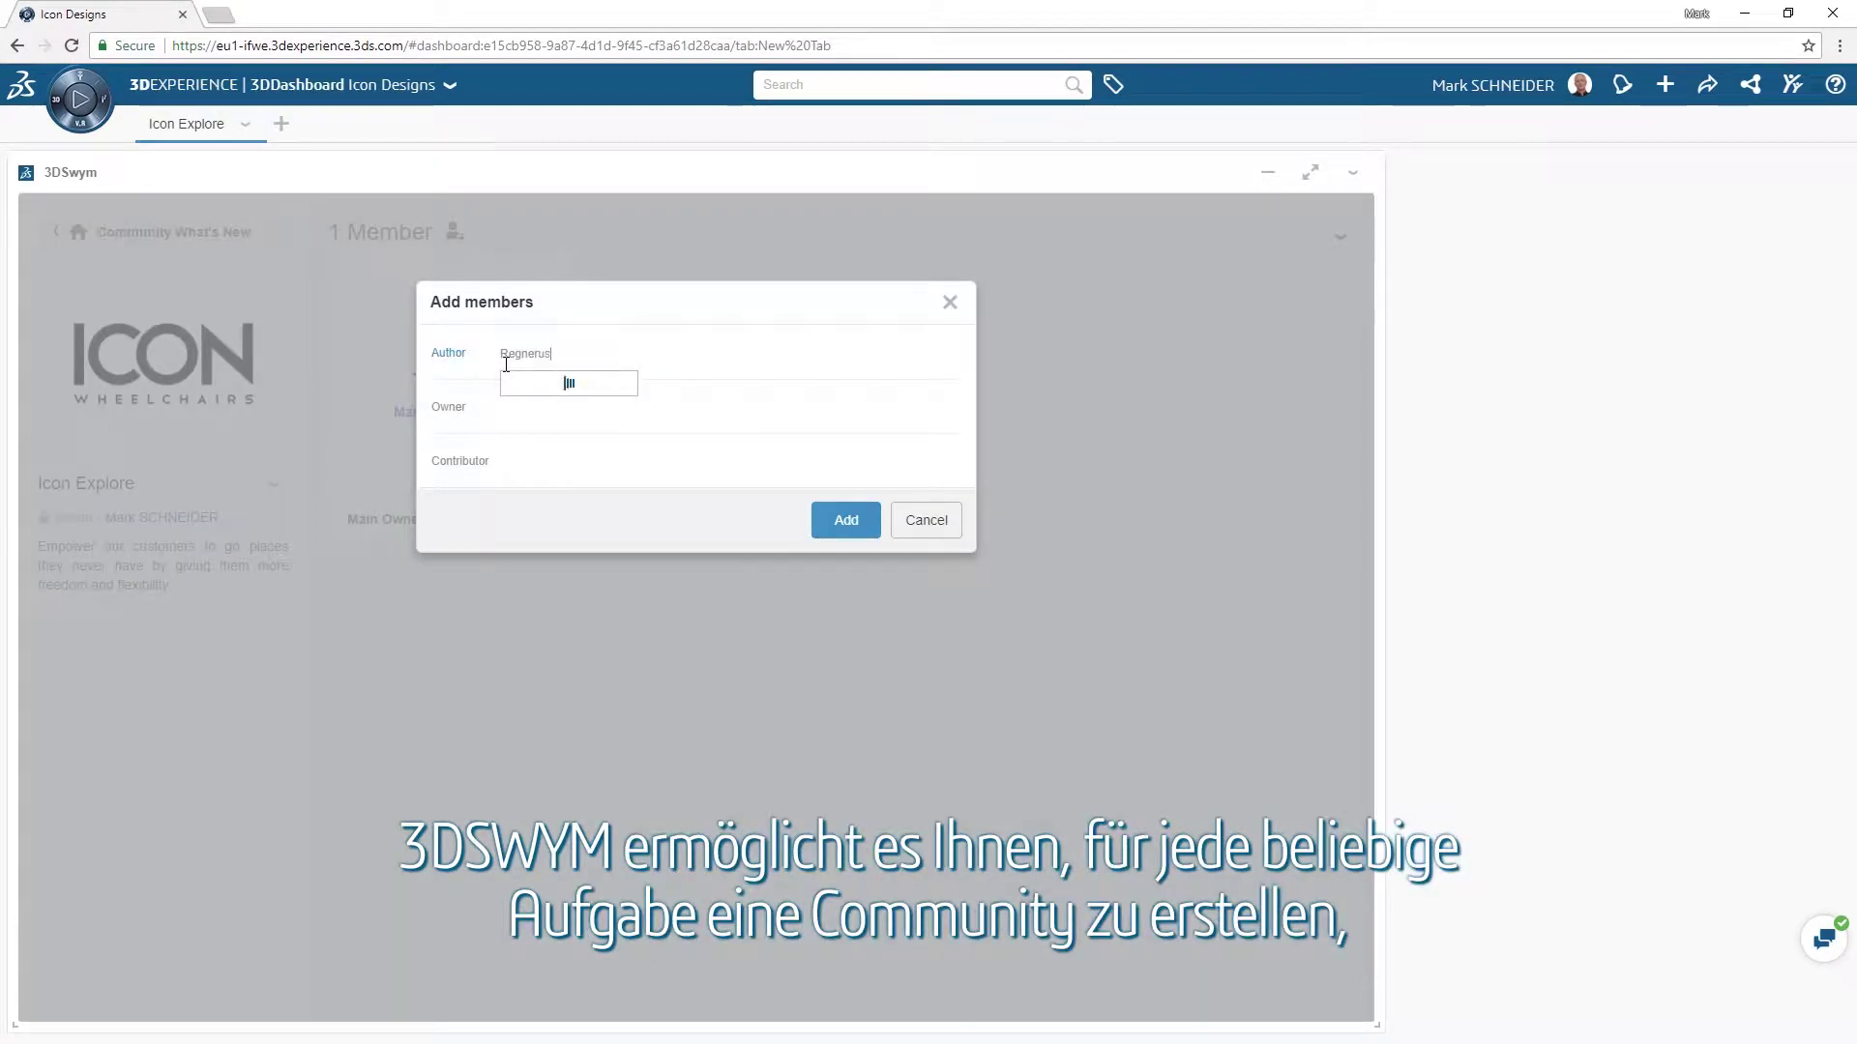
{"action": "left_click", "coordinate": [556, 387]}
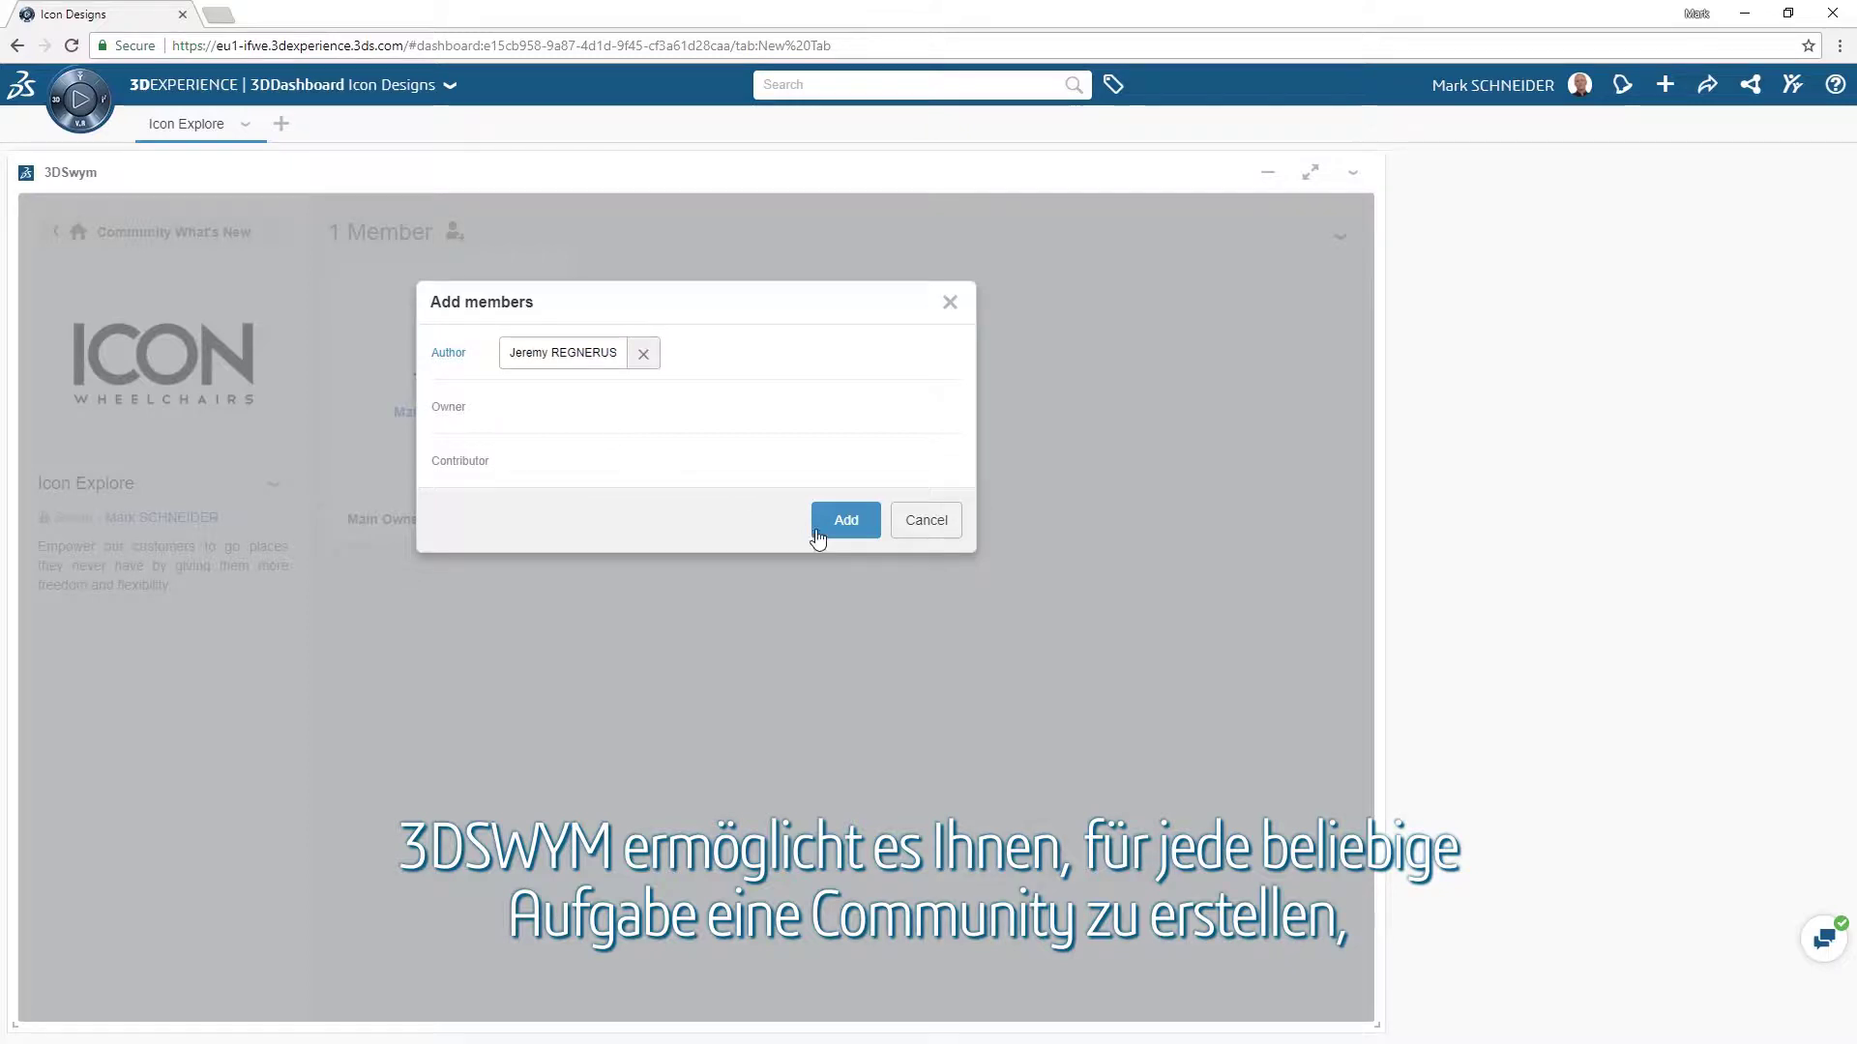
{"action": "left_click", "coordinate": [846, 519]}
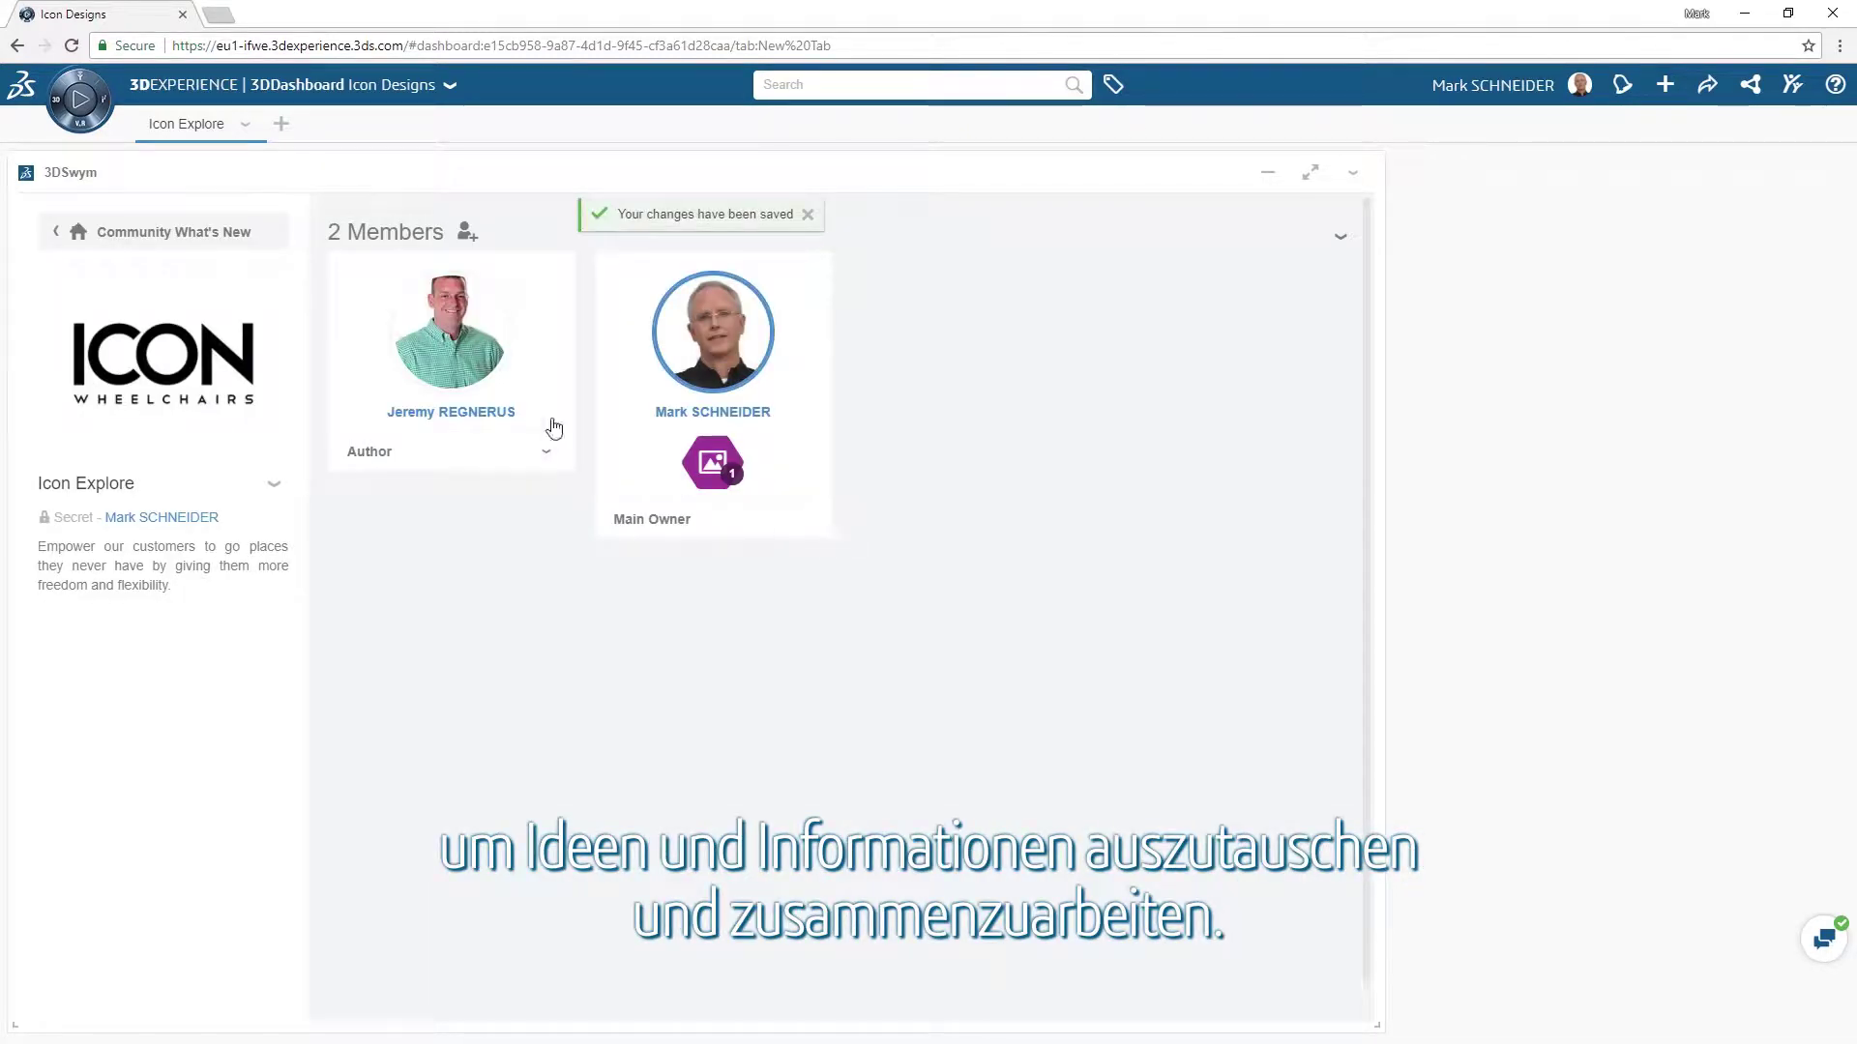
{"action": "left_click", "coordinate": [224, 240]}
- Publish a media post with the Trailblazer trike image in the community
{"action": "left_click", "coordinate": [349, 239]}
{"action": "left_click", "coordinate": [416, 418]}
{"action": "left_click", "coordinate": [674, 387]}
{"action": "left_click", "coordinate": [629, 158]}
{"action": "double_click", "coordinate": [629, 158]}
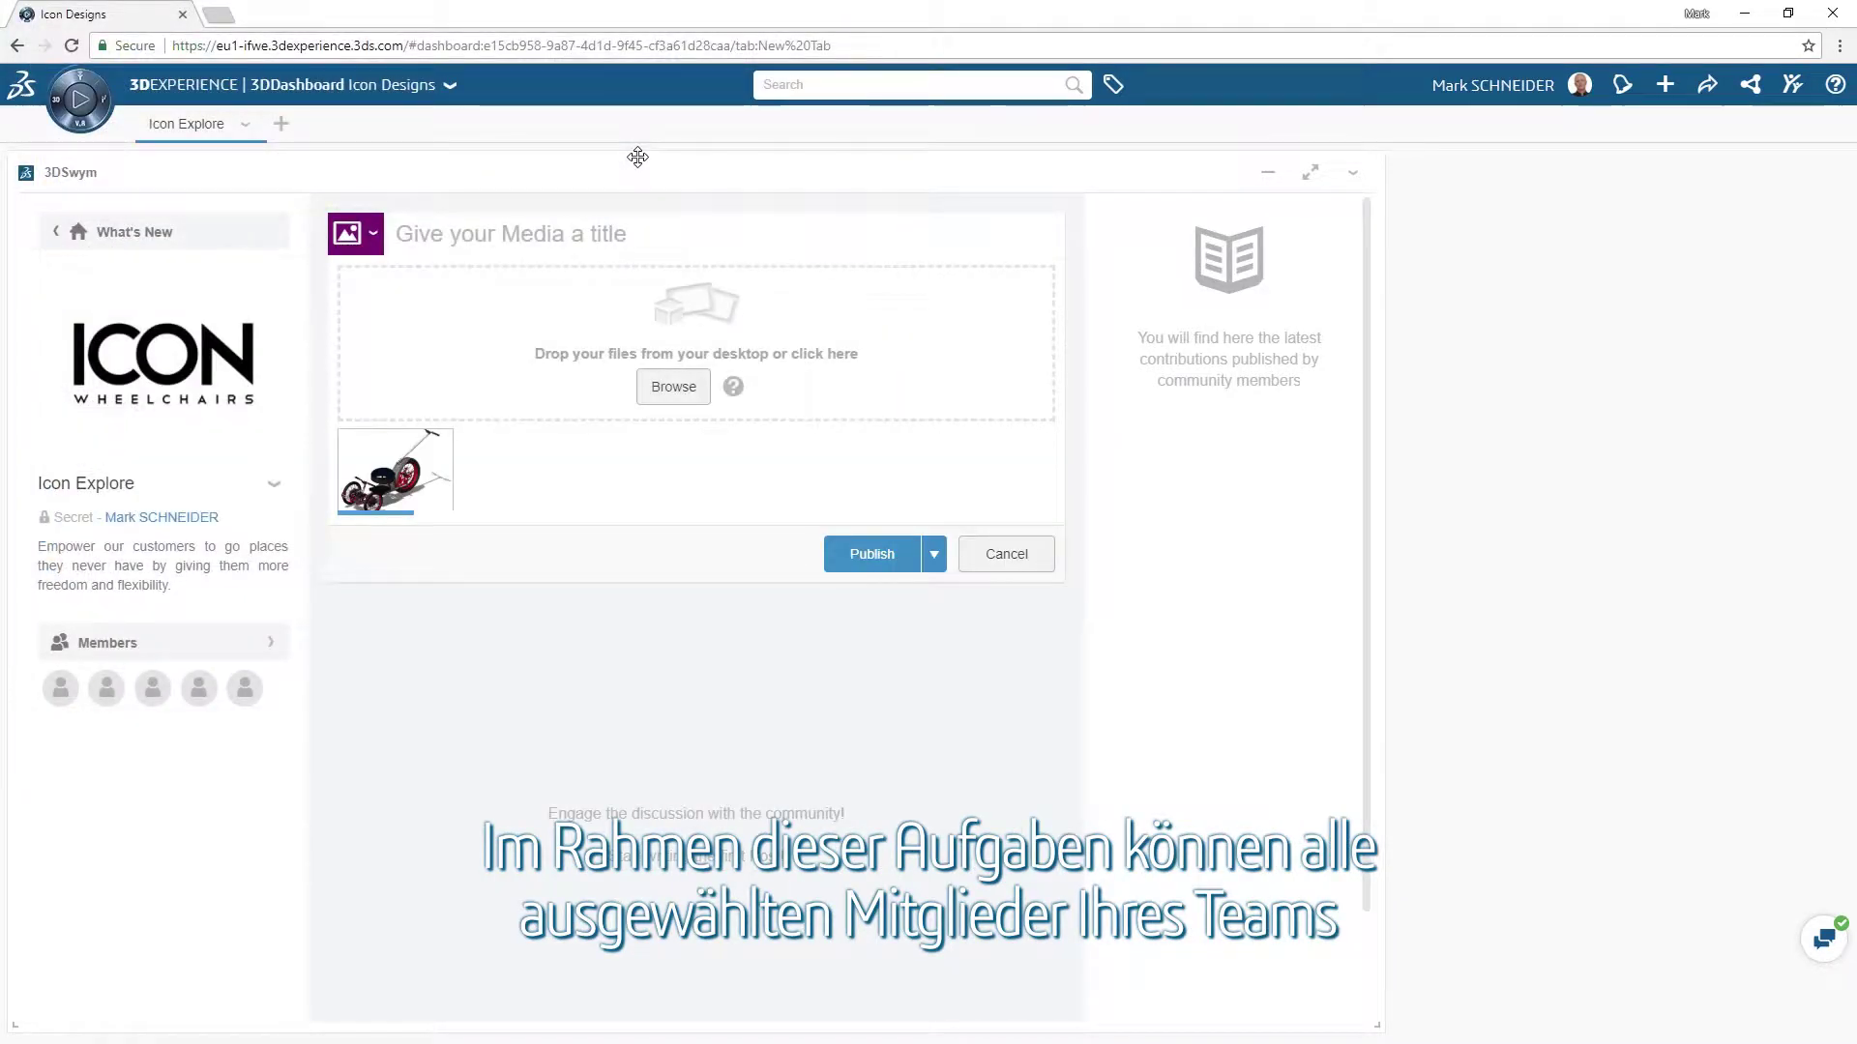
{"action": "left_click", "coordinate": [844, 566]}
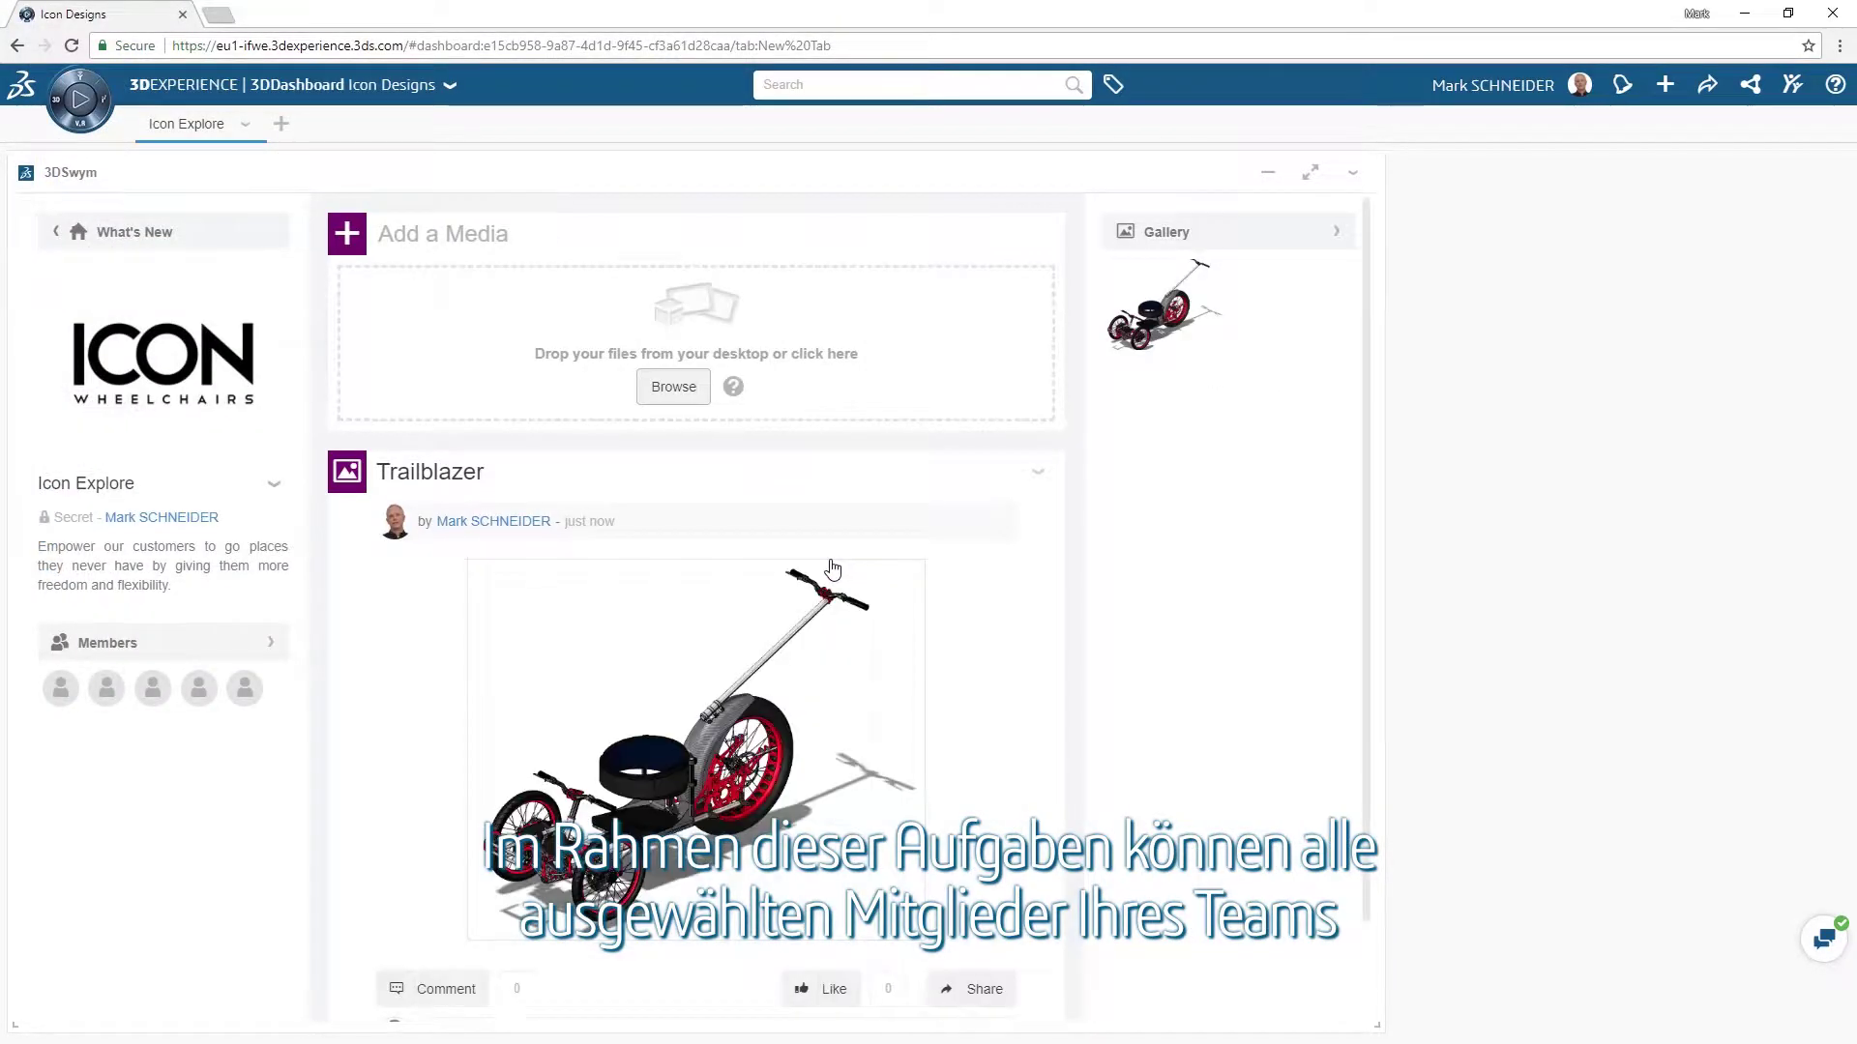
- Comment on the Trailblazer post suggesting reuse of its existing SOLIDWORKS design
{"action": "scroll", "coordinate": [646, 827], "scroll_direction": "down", "scroll_amount": 1}
{"action": "left_click", "coordinate": [498, 965]}
{"action": "type", "text": "I think we could utilize the existing Trailblazer design done in SOLIDWORKS. Have any ideas?"}
{"action": "key", "text": "Return"}
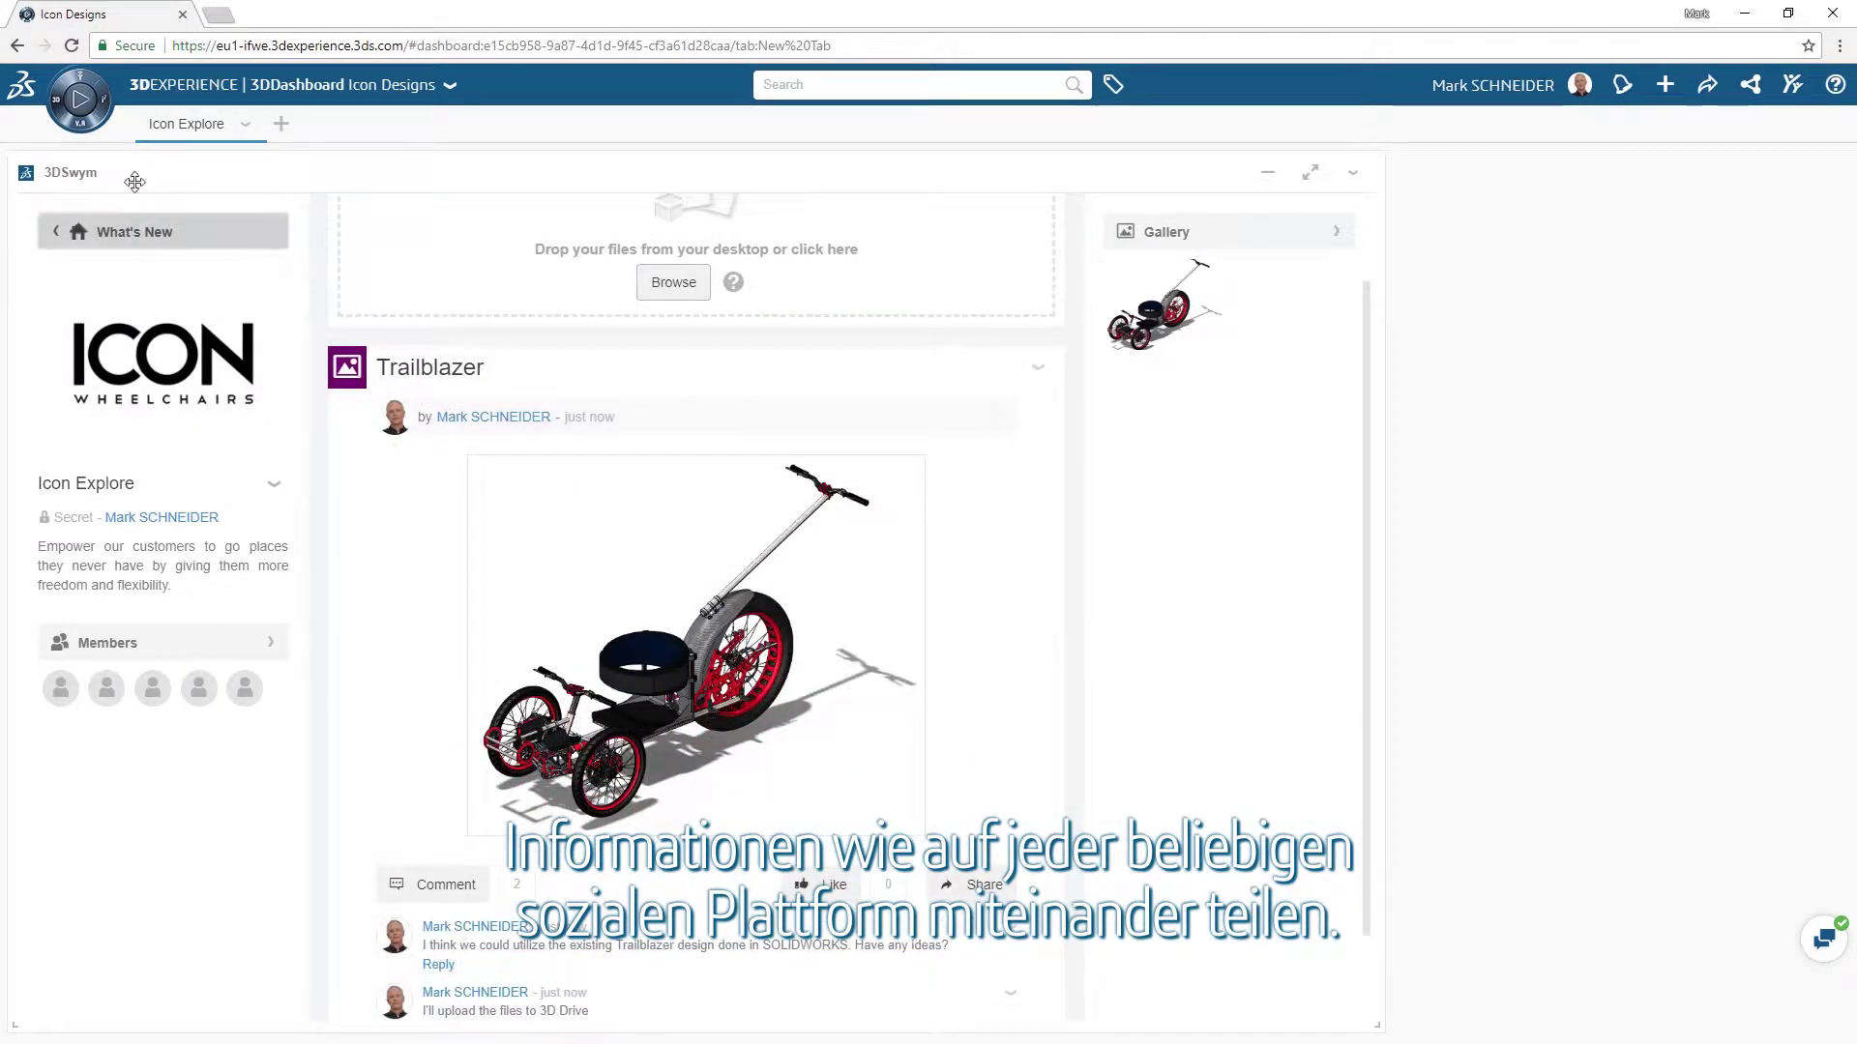
{"action": "left_click", "coordinate": [92, 99]}
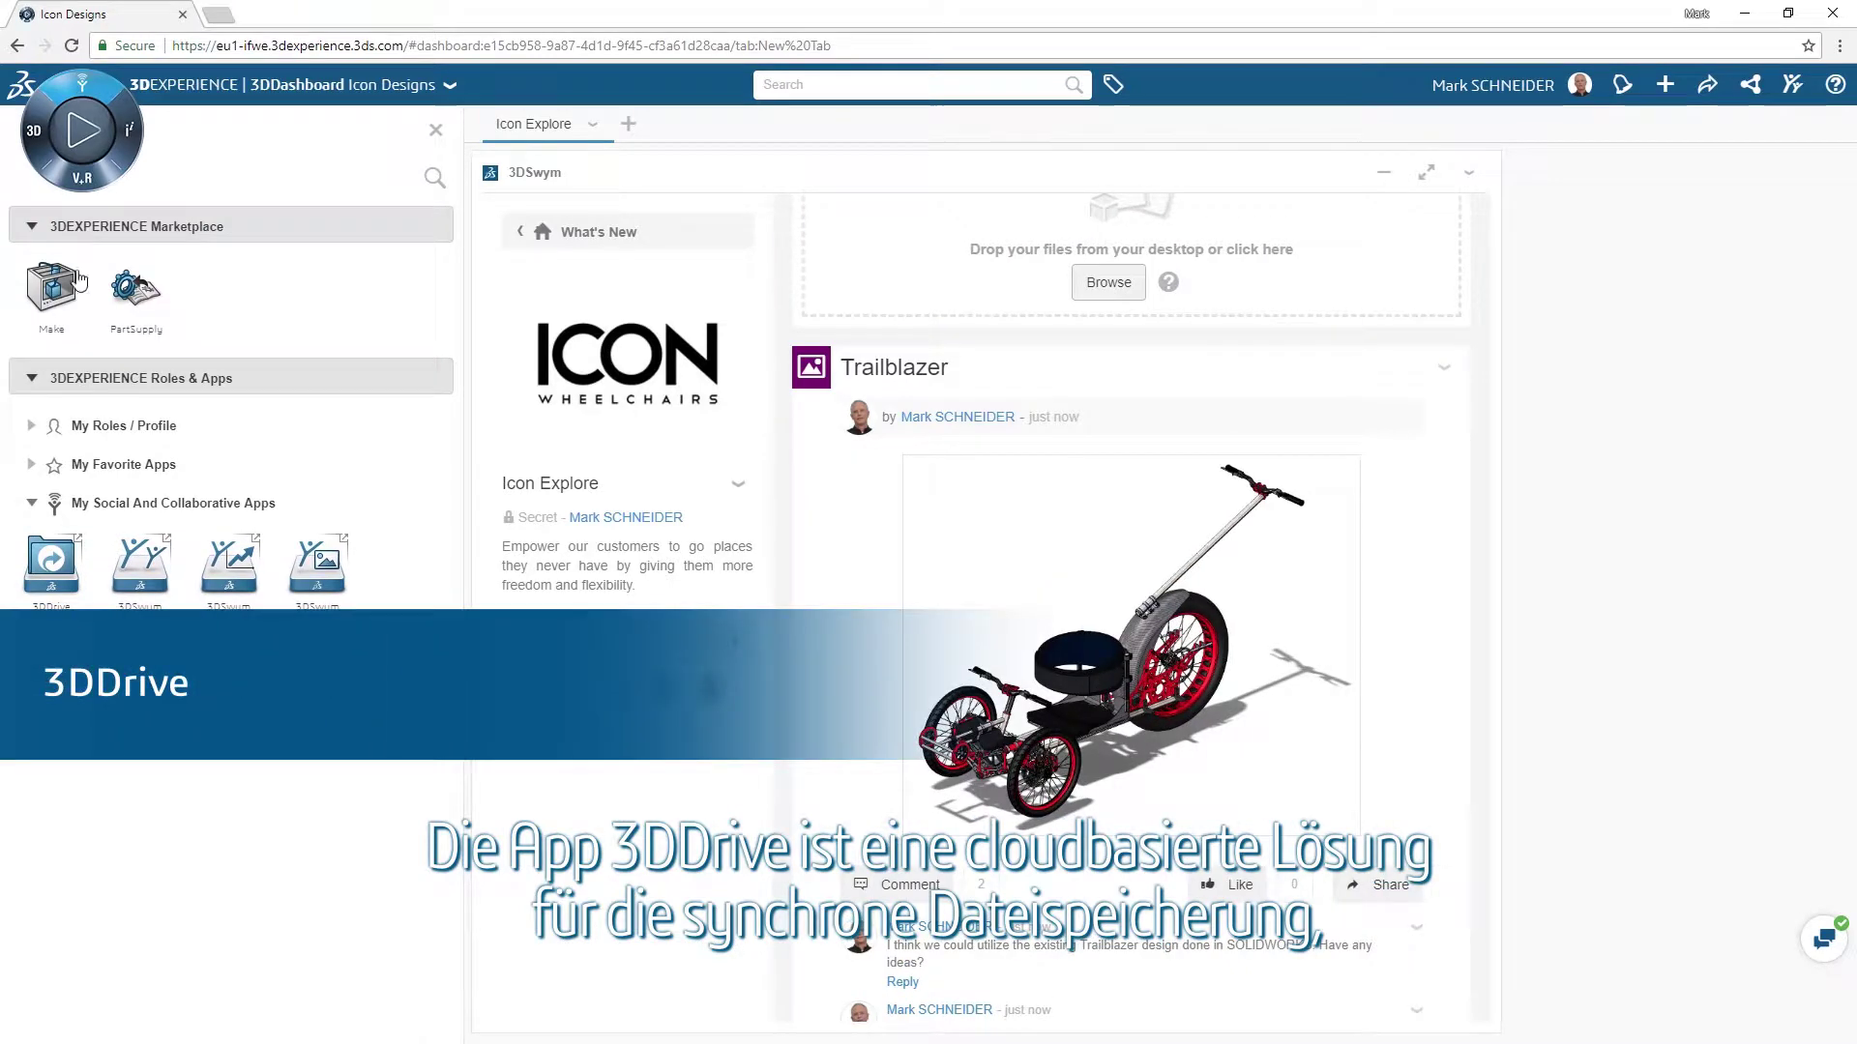
- Place a 3DDrive widget at the top right and upload the 117 Icon Explore SOLIDWORKS files
{"action": "left_click_drag", "start_coordinate": [53, 551], "coordinate": [1477, 519]}
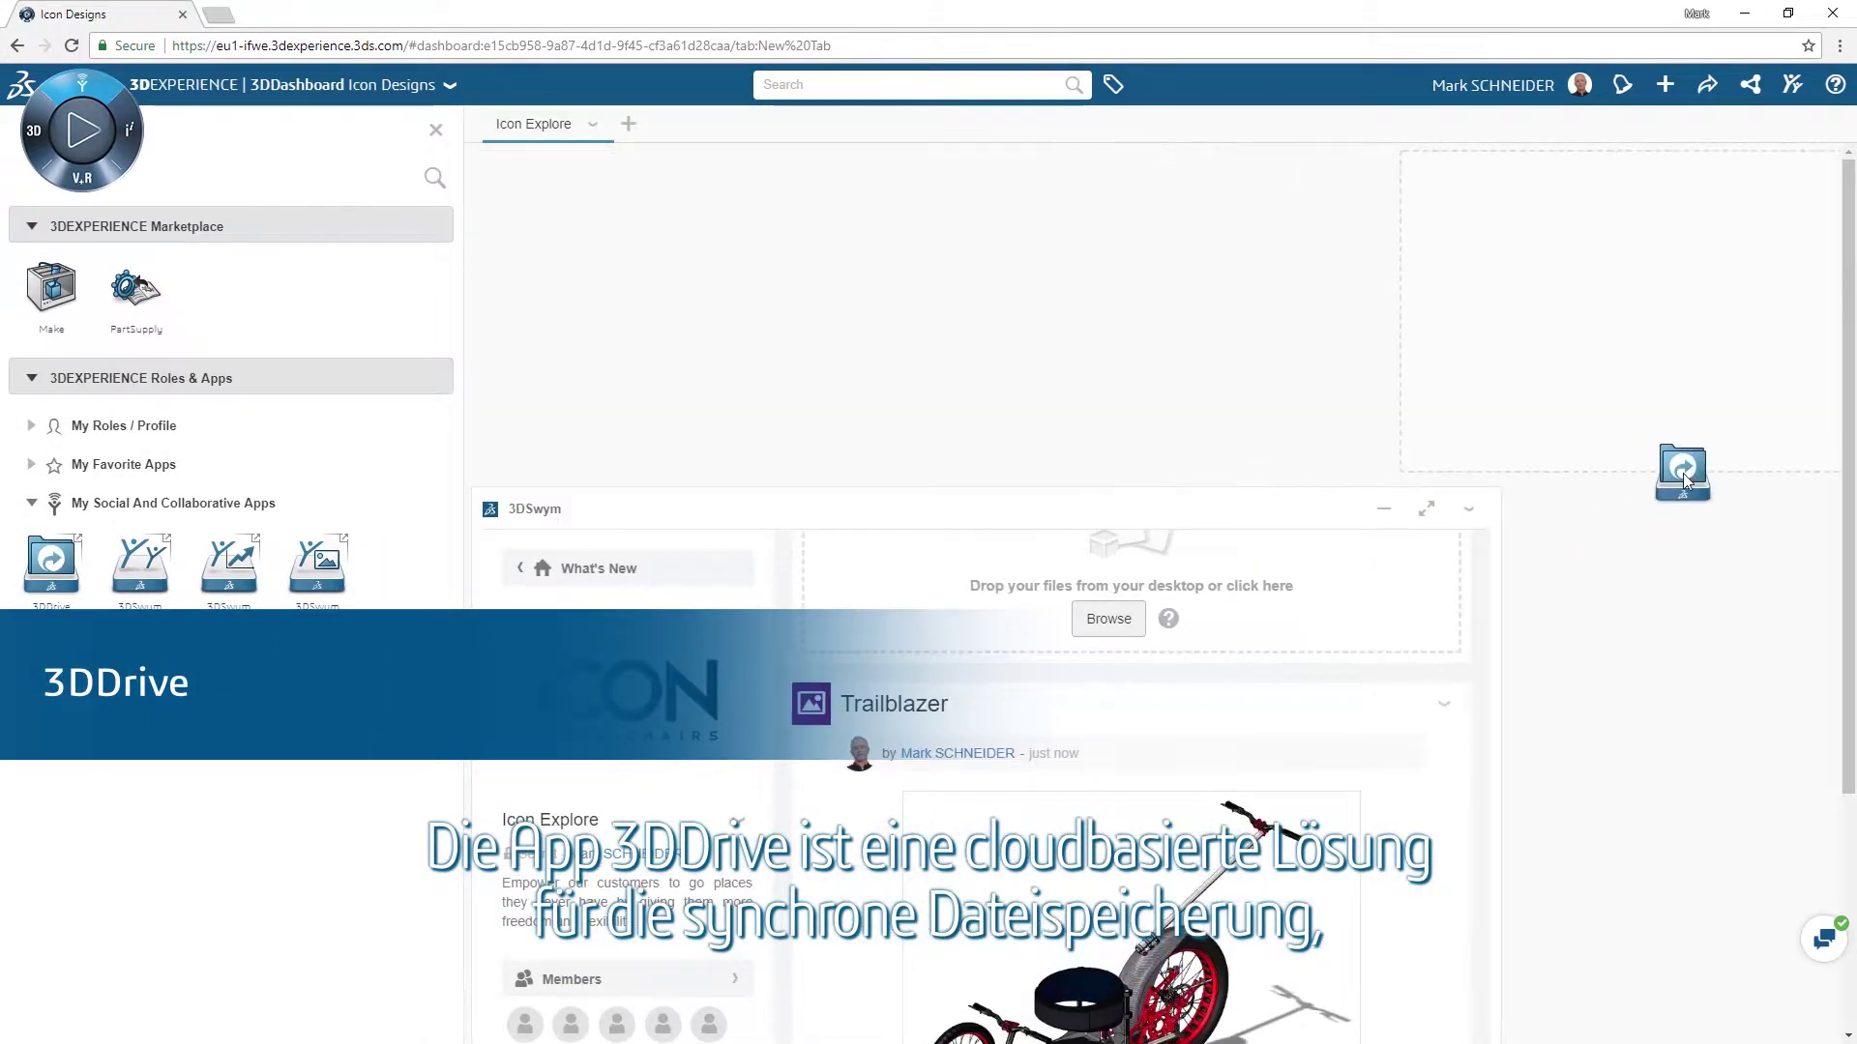
{"action": "left_click_drag", "start_coordinate": [1682, 473], "coordinate": [1682, 479]}
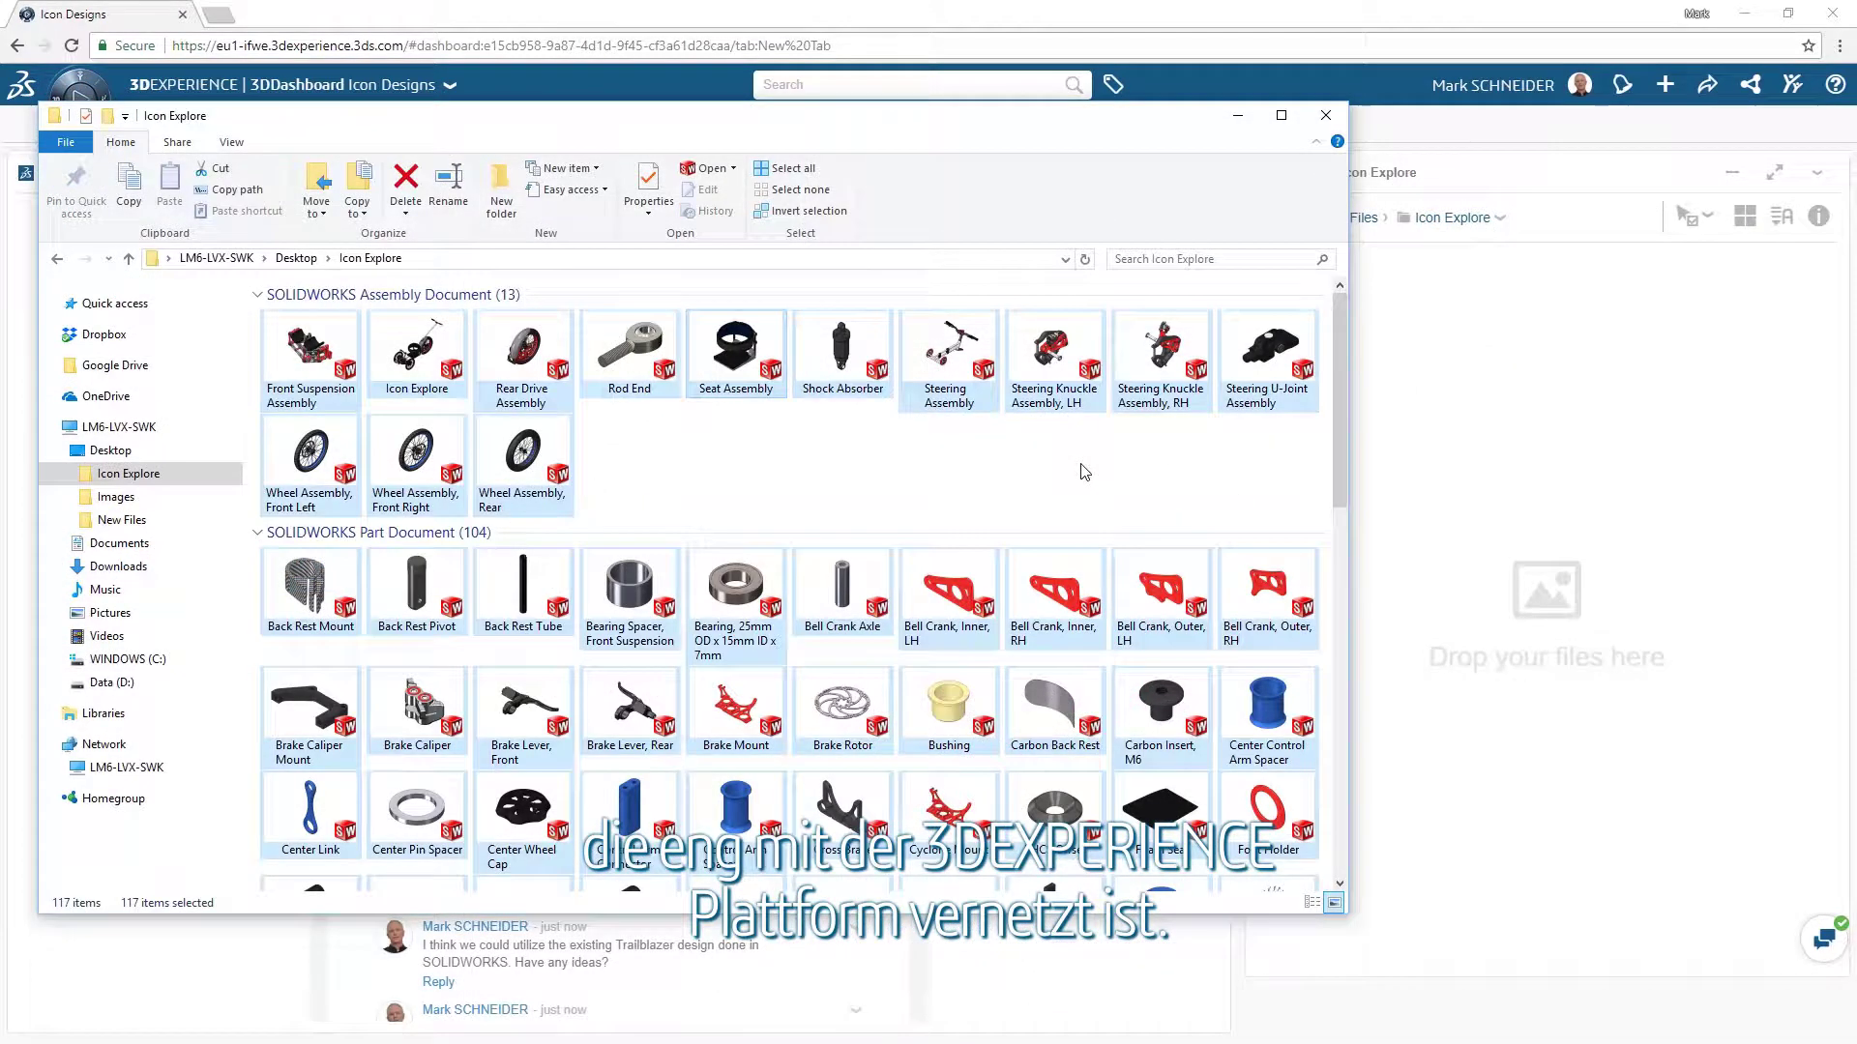
{"action": "left_click_drag", "start_coordinate": [1044, 387], "coordinate": [1471, 497]}
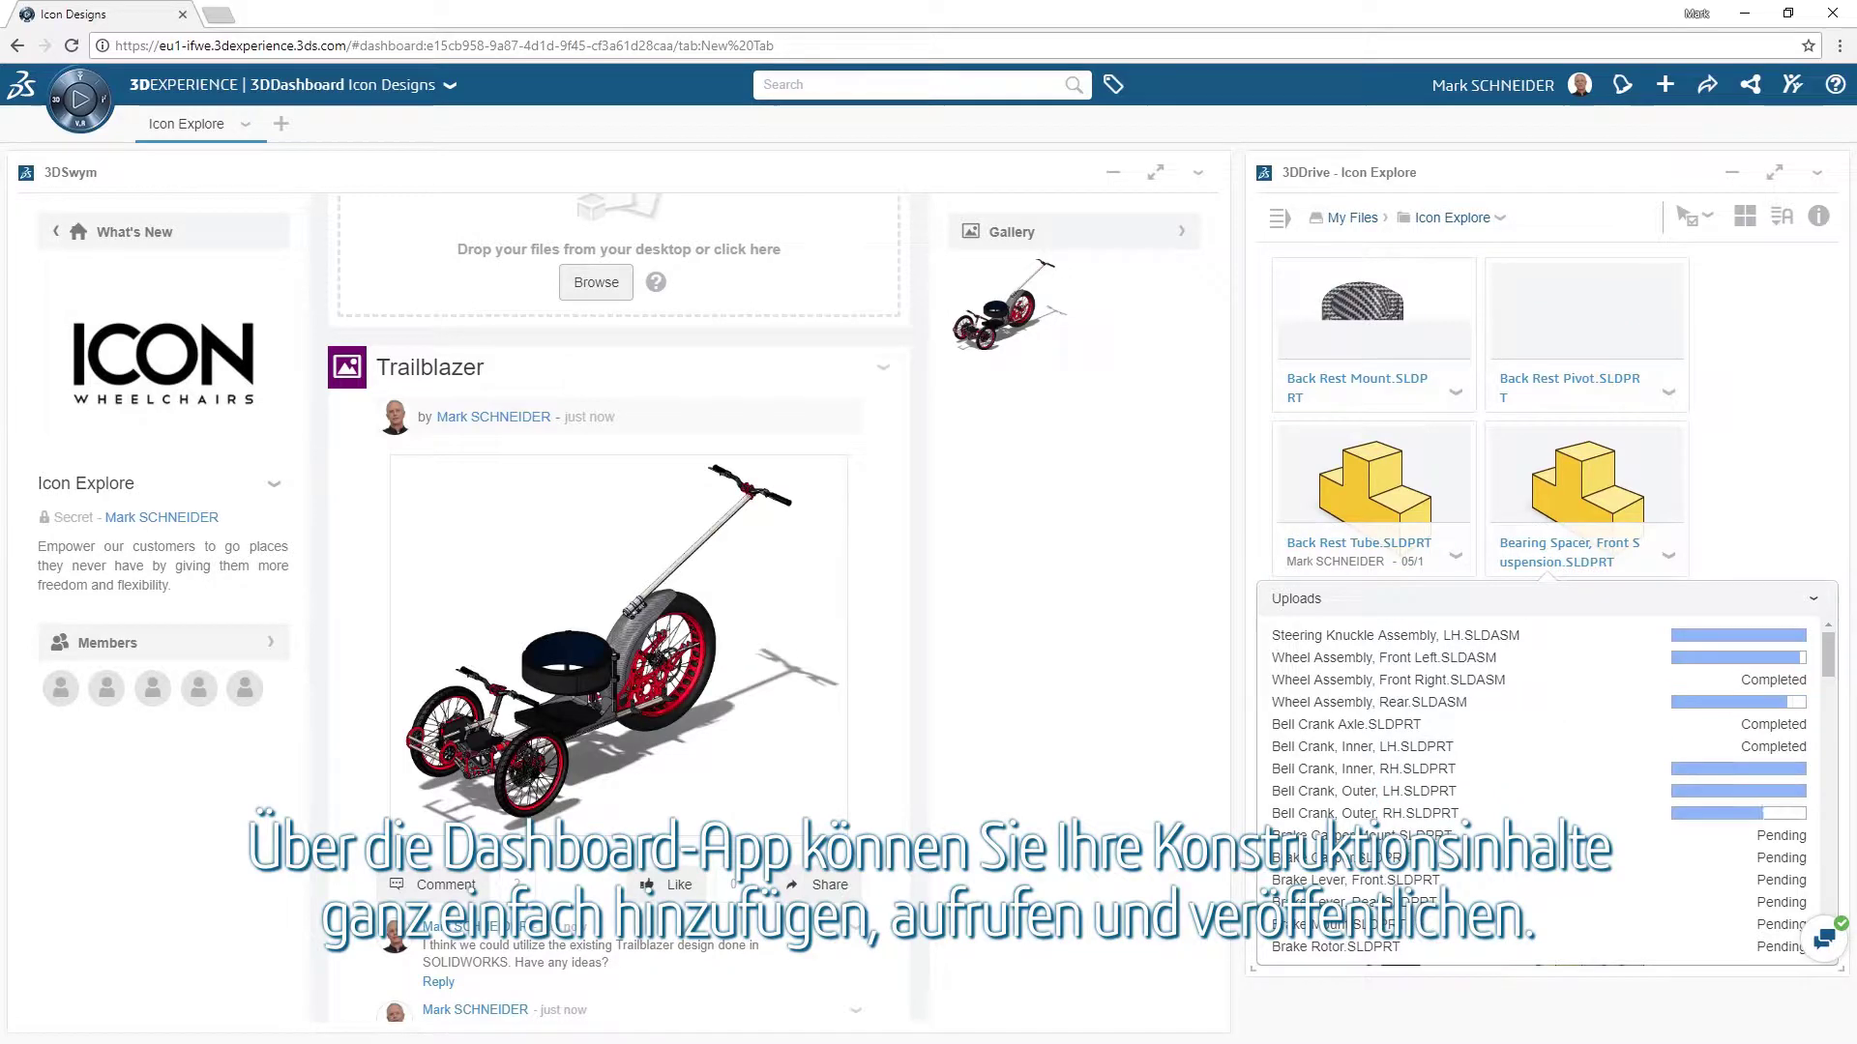
- Share the Icon Explore folder with edit rights and the note 'Here are the original CAD files from SOLIDWORKS'
{"action": "left_click", "coordinate": [1499, 221]}
{"action": "left_click", "coordinate": [1524, 259]}
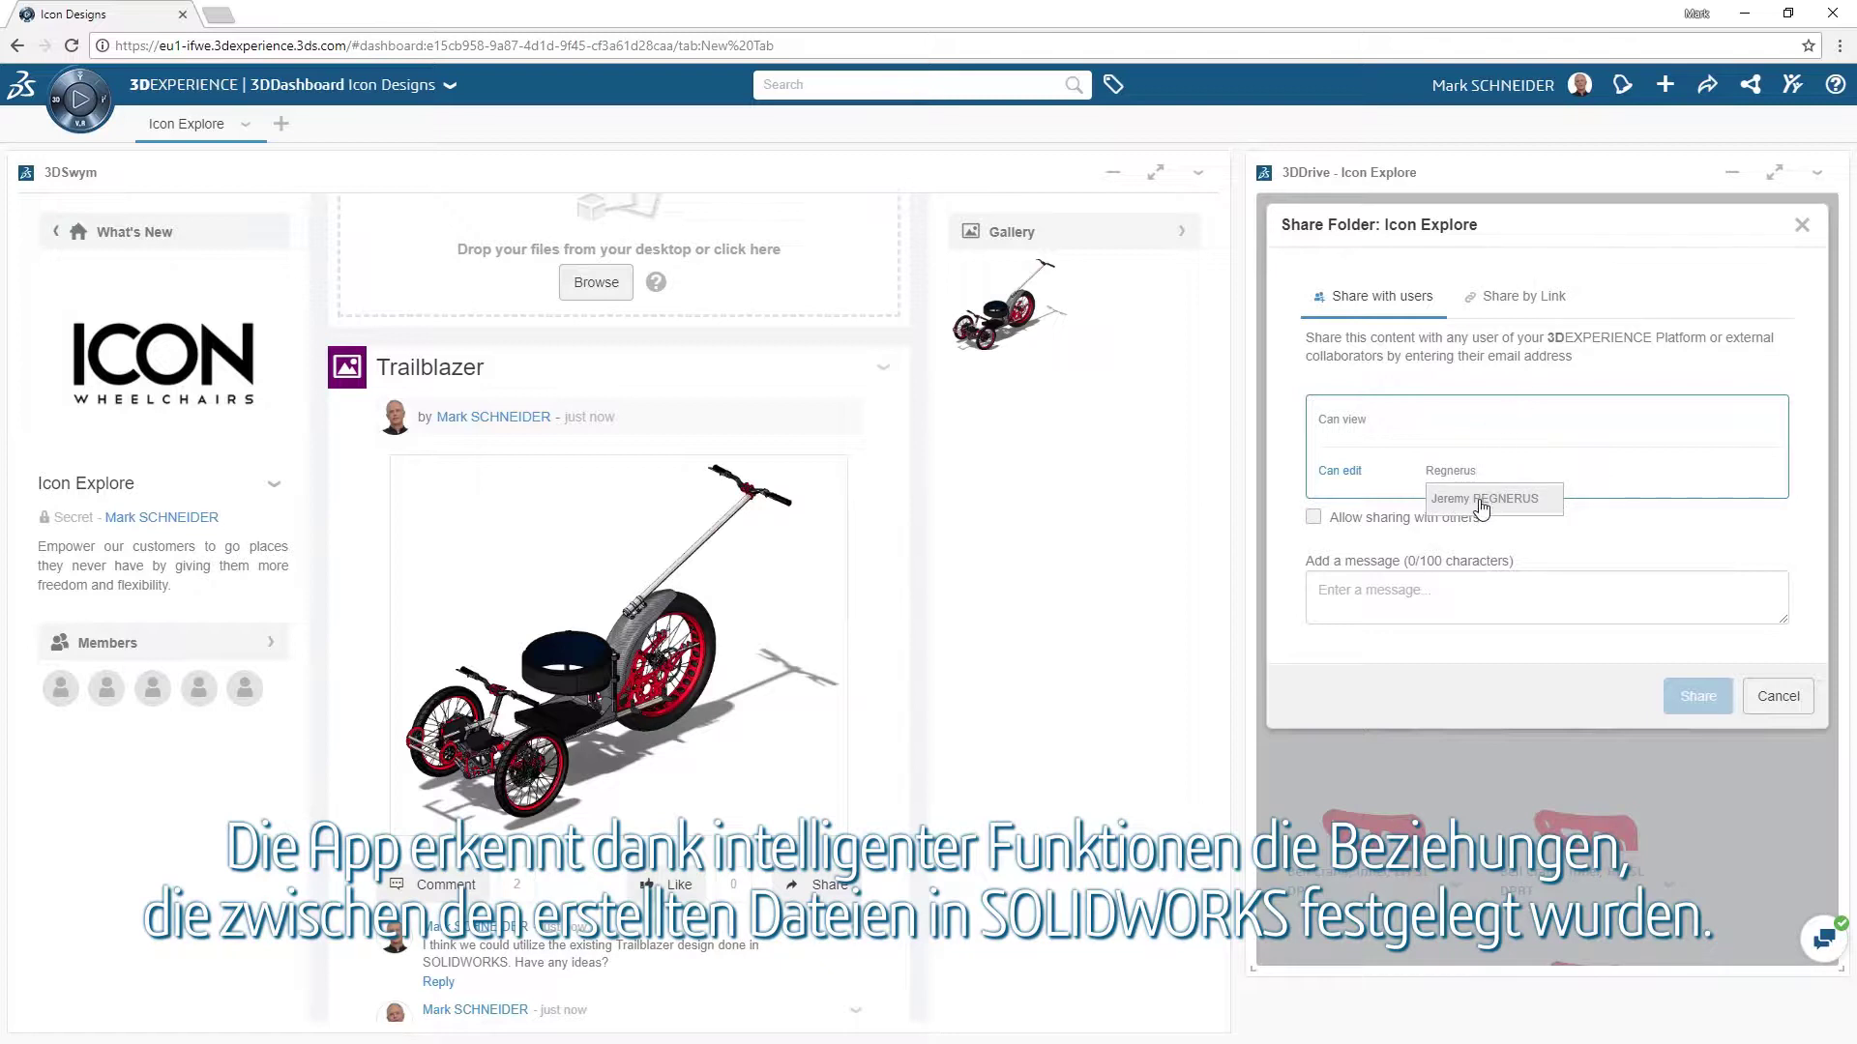
{"action": "left_click", "coordinate": [1481, 500]}
{"action": "left_click", "coordinate": [1418, 600]}
{"action": "type", "text": "Here are"}
{"action": "type", "text": "the original CAD files from SOLIDWORKS"}
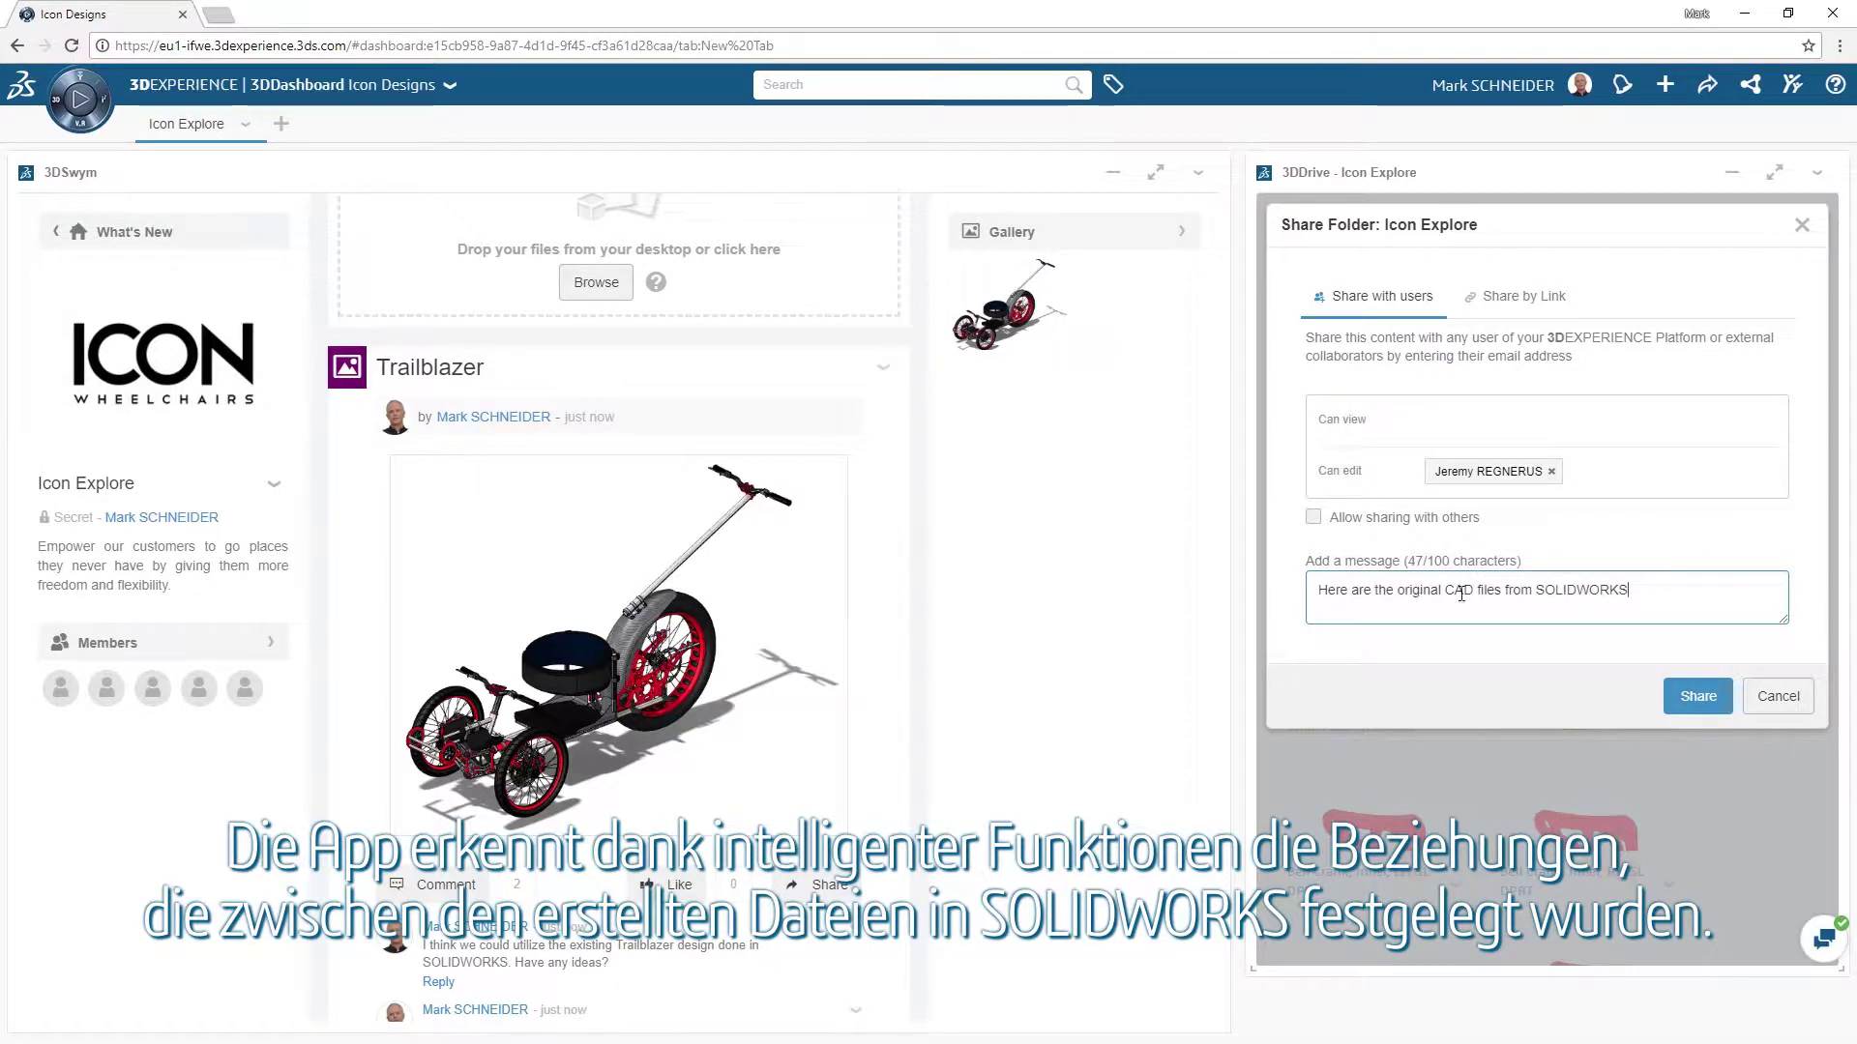
{"action": "left_click", "coordinate": [1690, 690]}
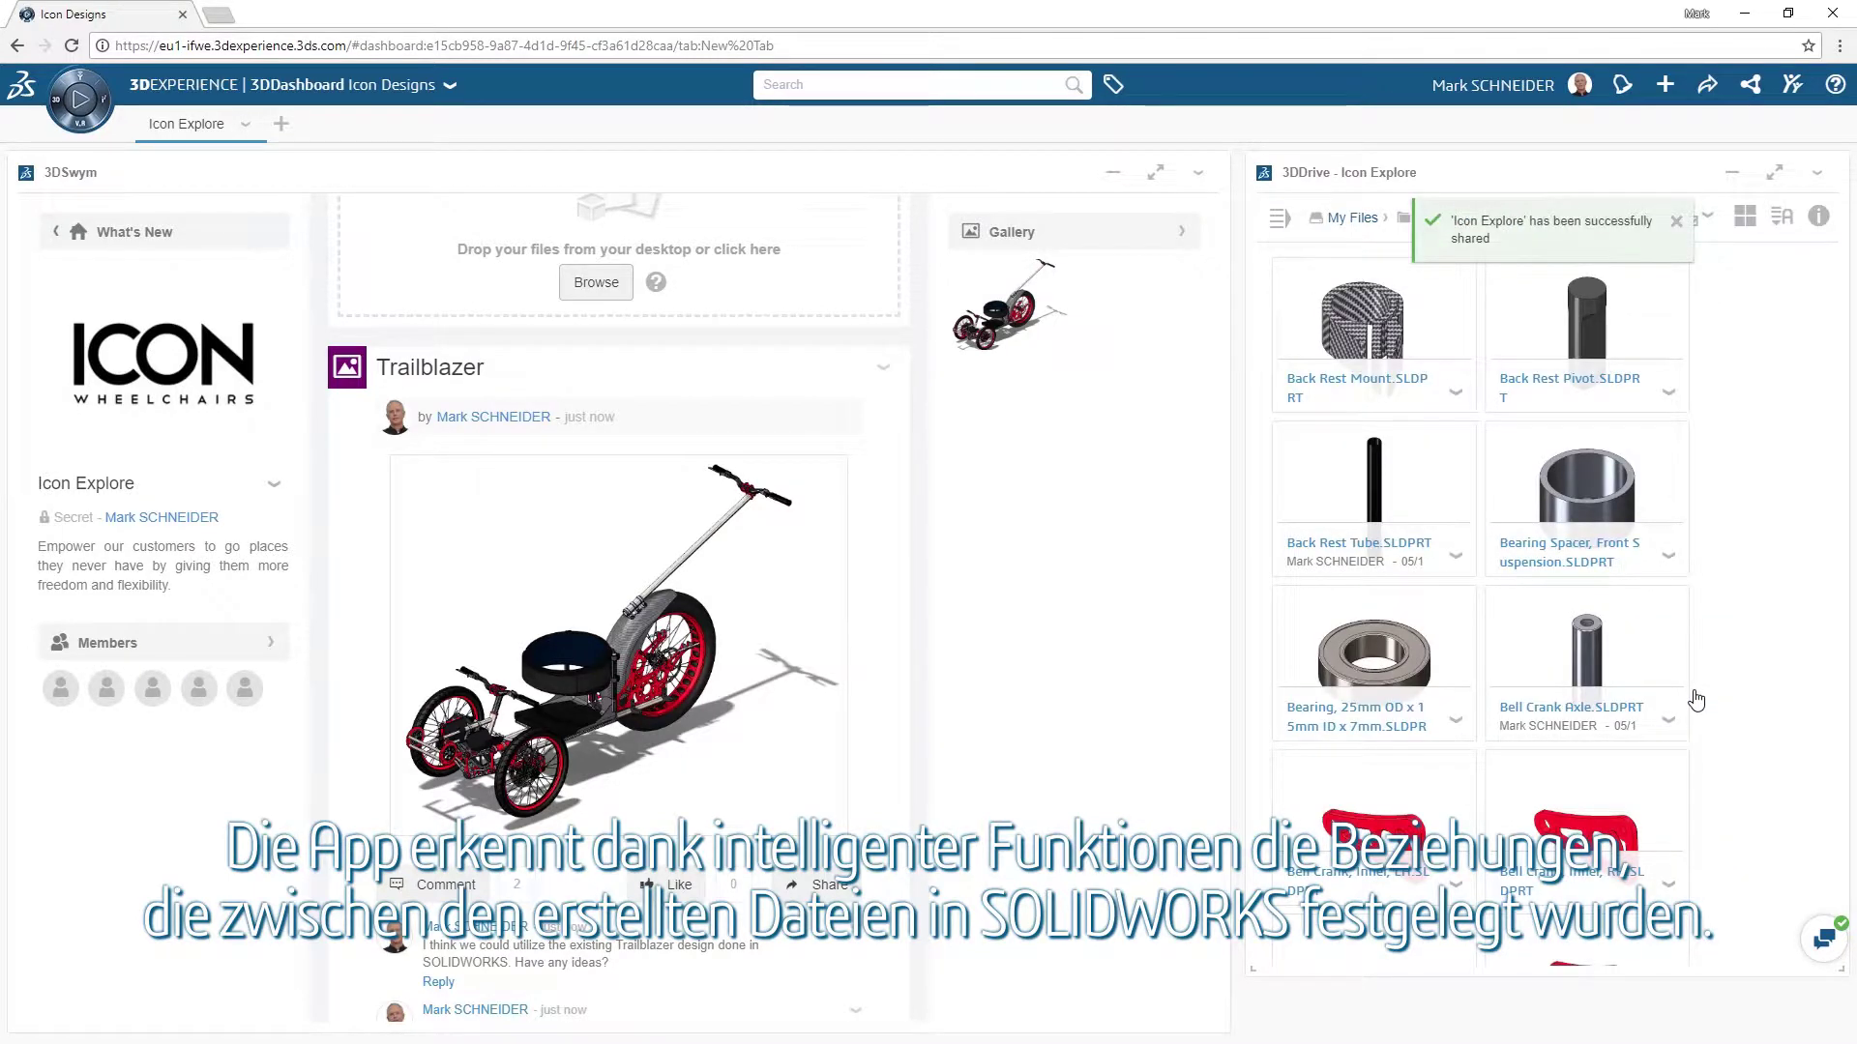
{"action": "left_click_drag", "start_coordinate": [1480, 676], "coordinate": [1487, 545]}
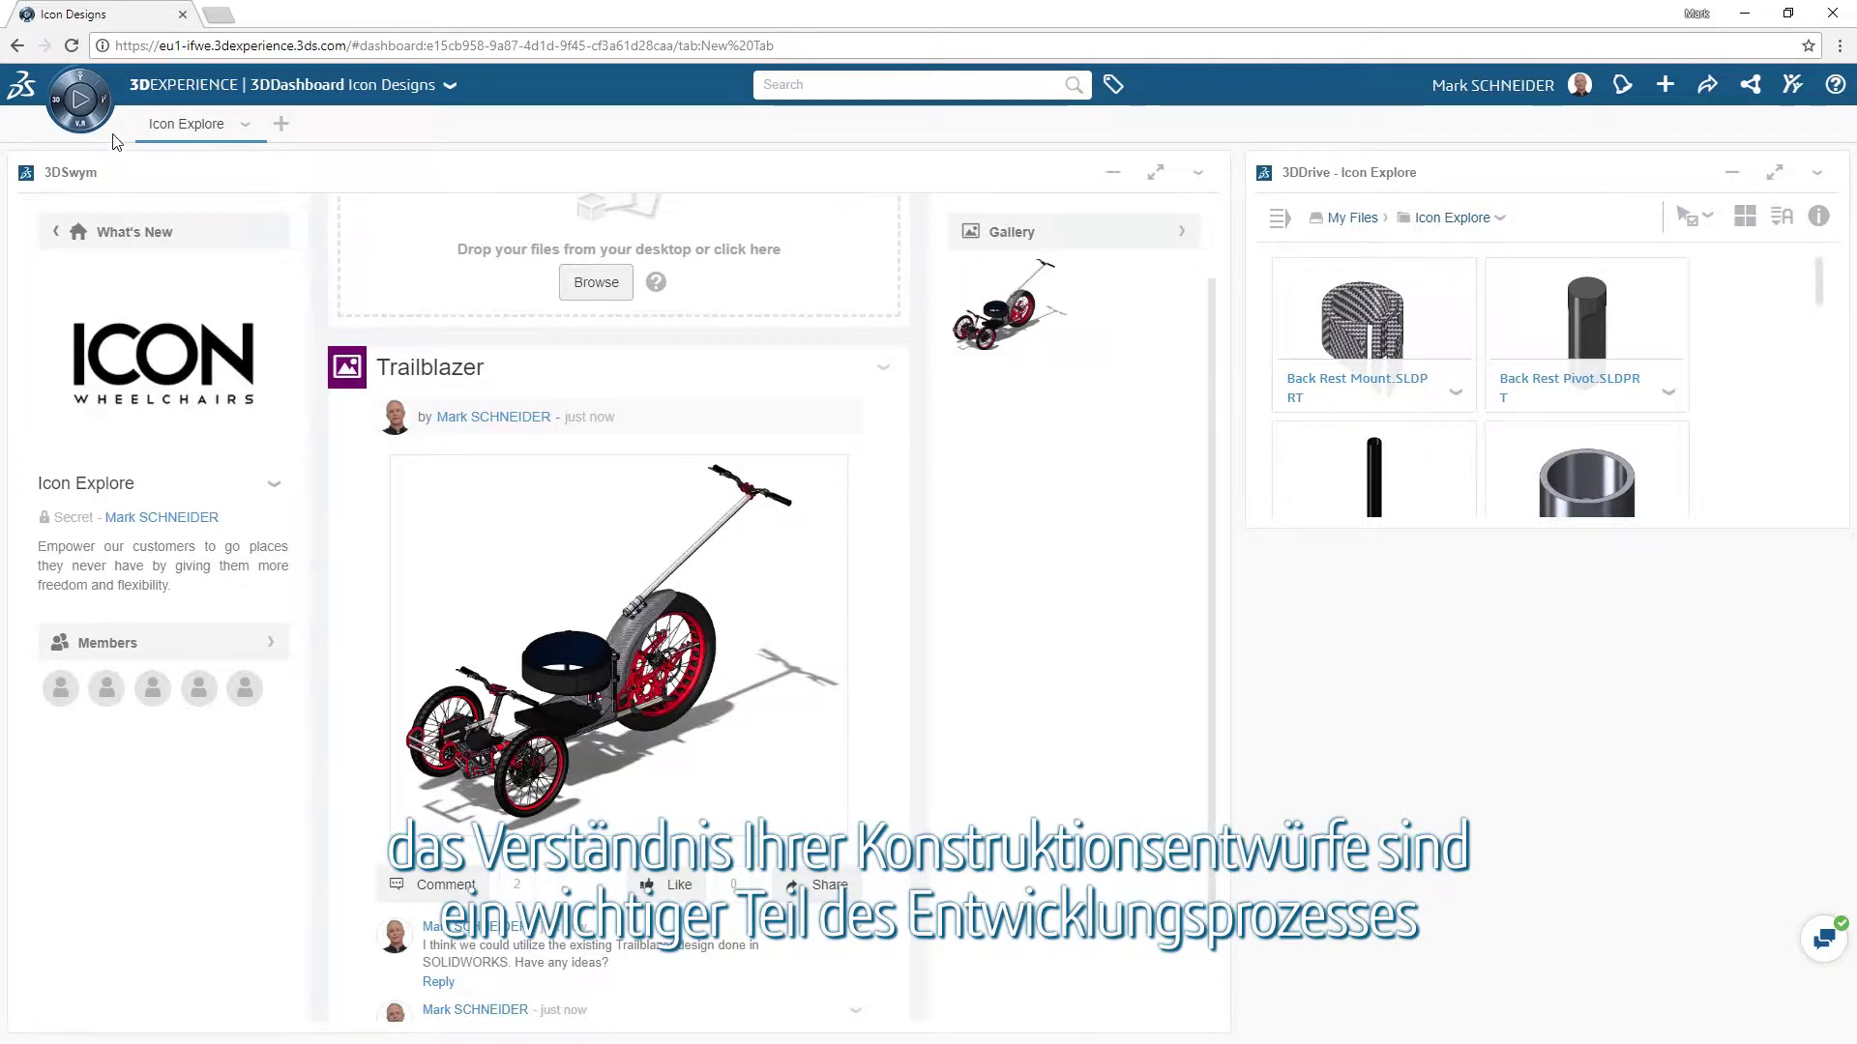
{"action": "left_click", "coordinate": [55, 109]}
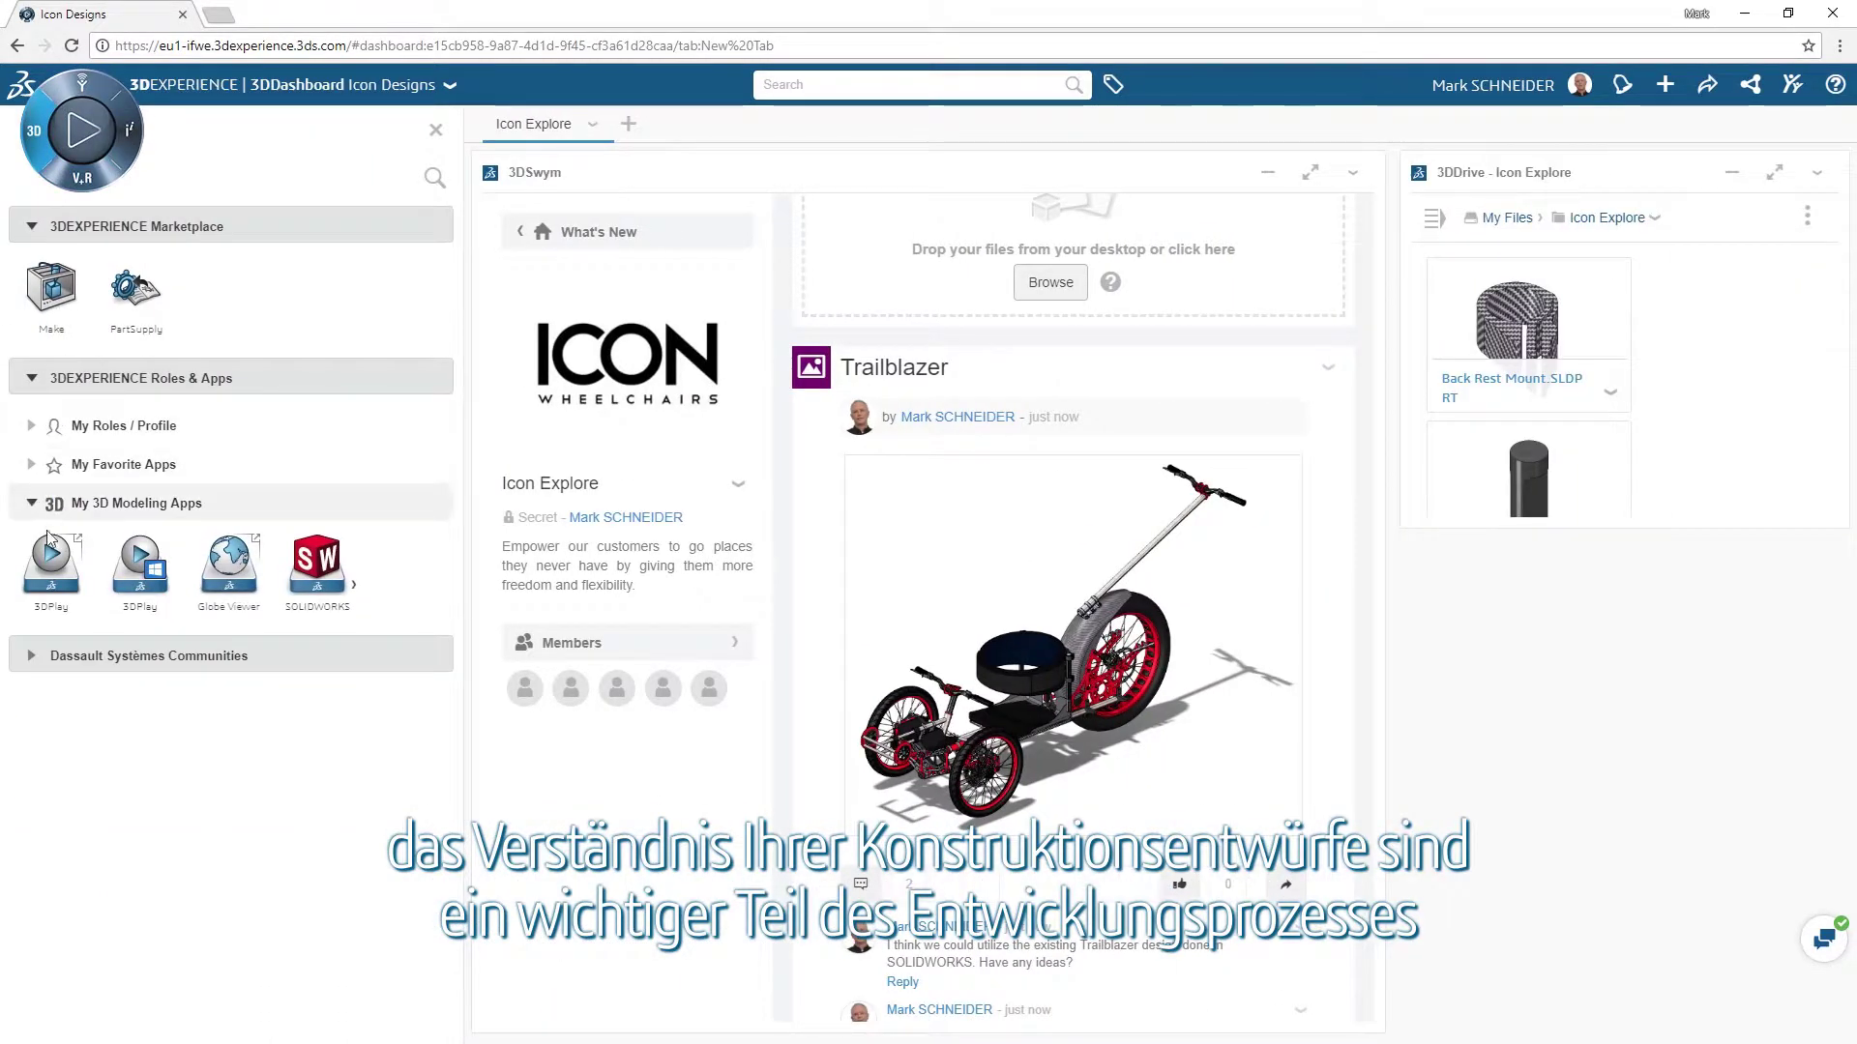
- Add a taller 3DPlay widget in the right column below 3DDrive
{"action": "left_click_drag", "start_coordinate": [48, 565], "coordinate": [1637, 807]}
{"action": "left_click", "coordinate": [435, 130]}
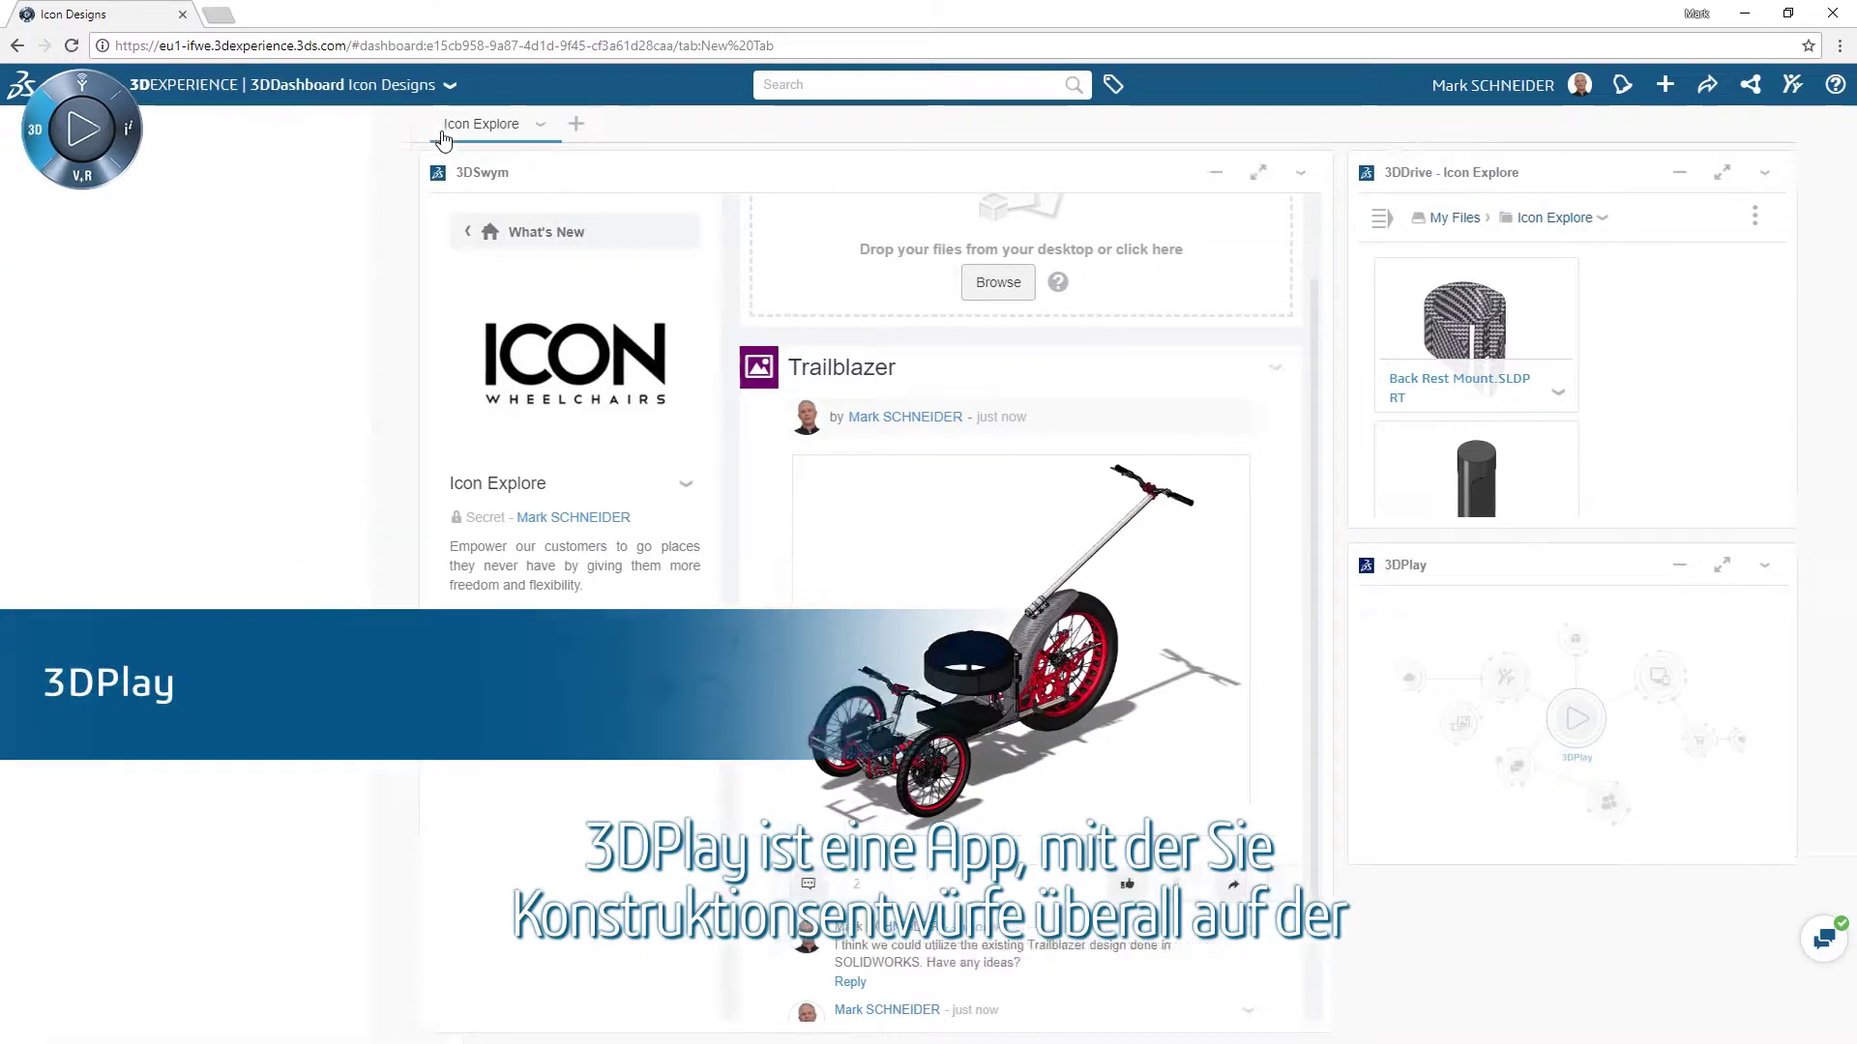
{"action": "left_click_drag", "start_coordinate": [1556, 857], "coordinate": [1565, 1004]}
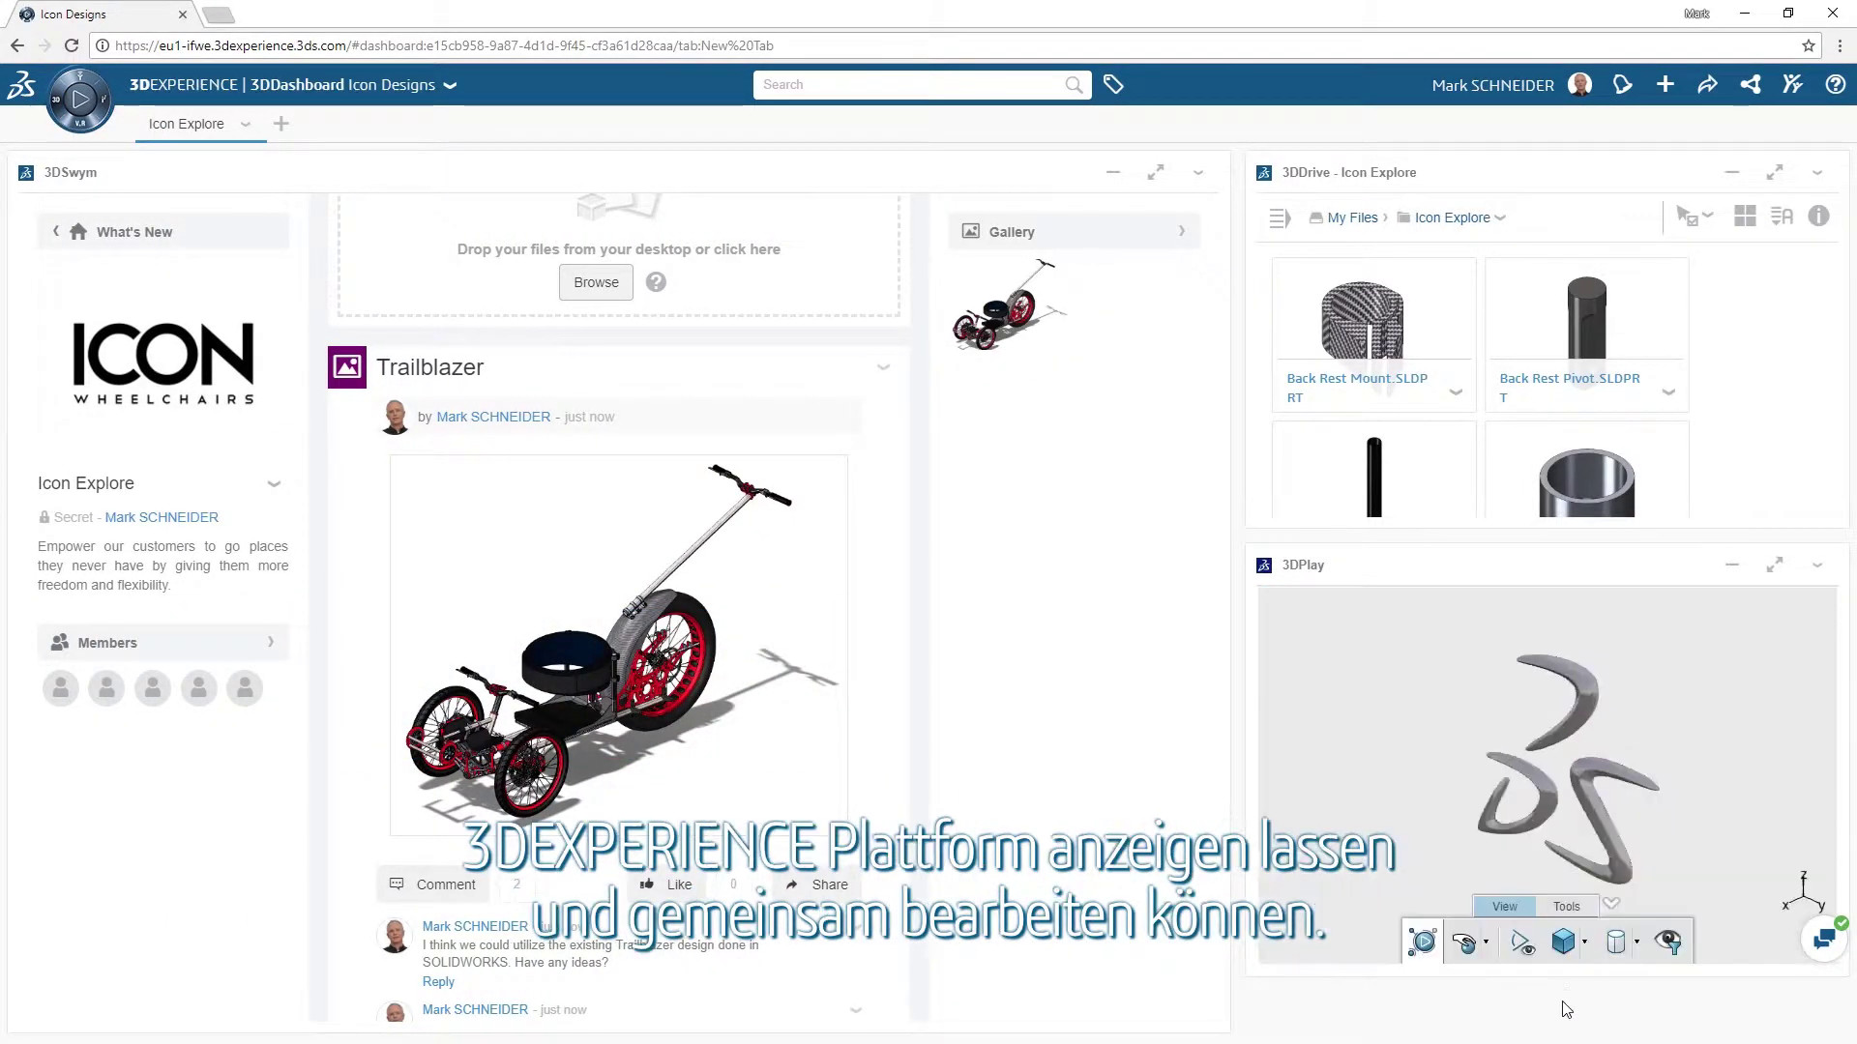
- Search 'Icon', load Icon Explore.SLDASM into 3DPlay, and rotate the assembly
{"action": "left_click", "coordinate": [900, 84]}
{"action": "type", "text": "Icon"}
{"action": "key", "text": "Return"}
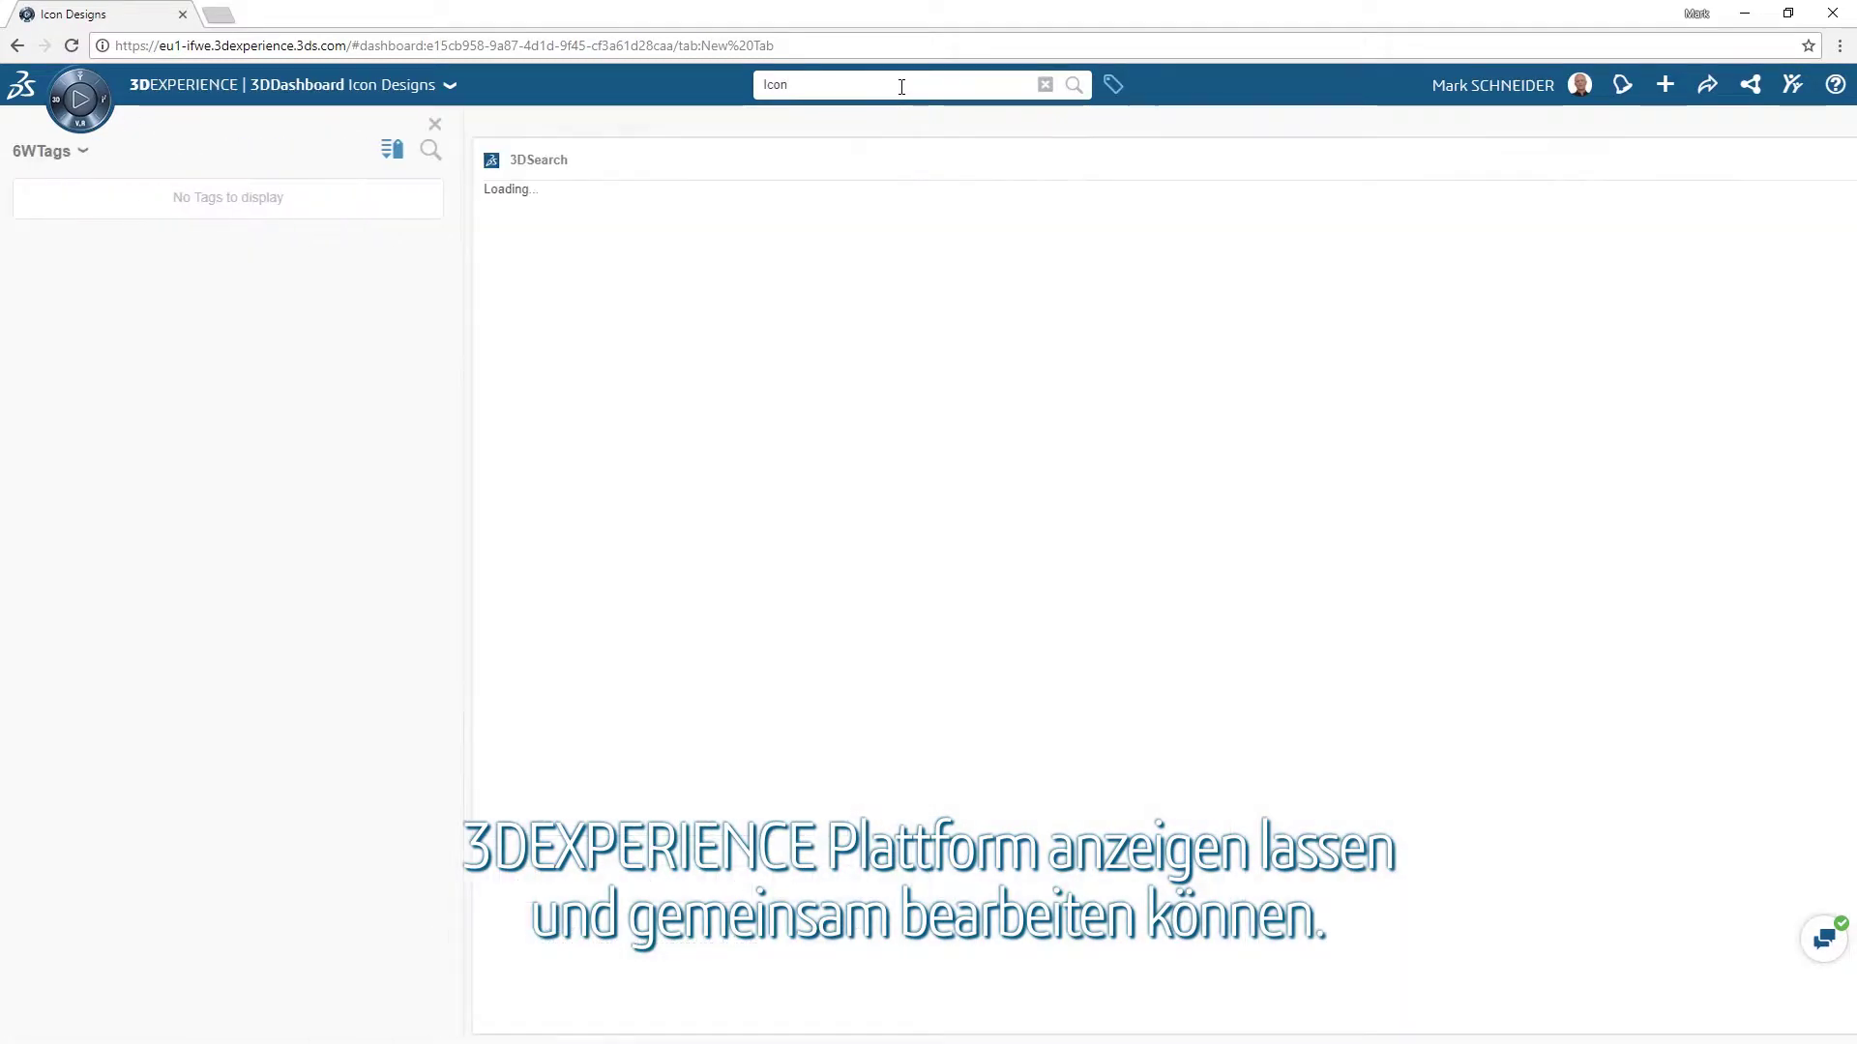
{"action": "left_click_drag", "start_coordinate": [791, 324], "coordinate": [1220, 755]}
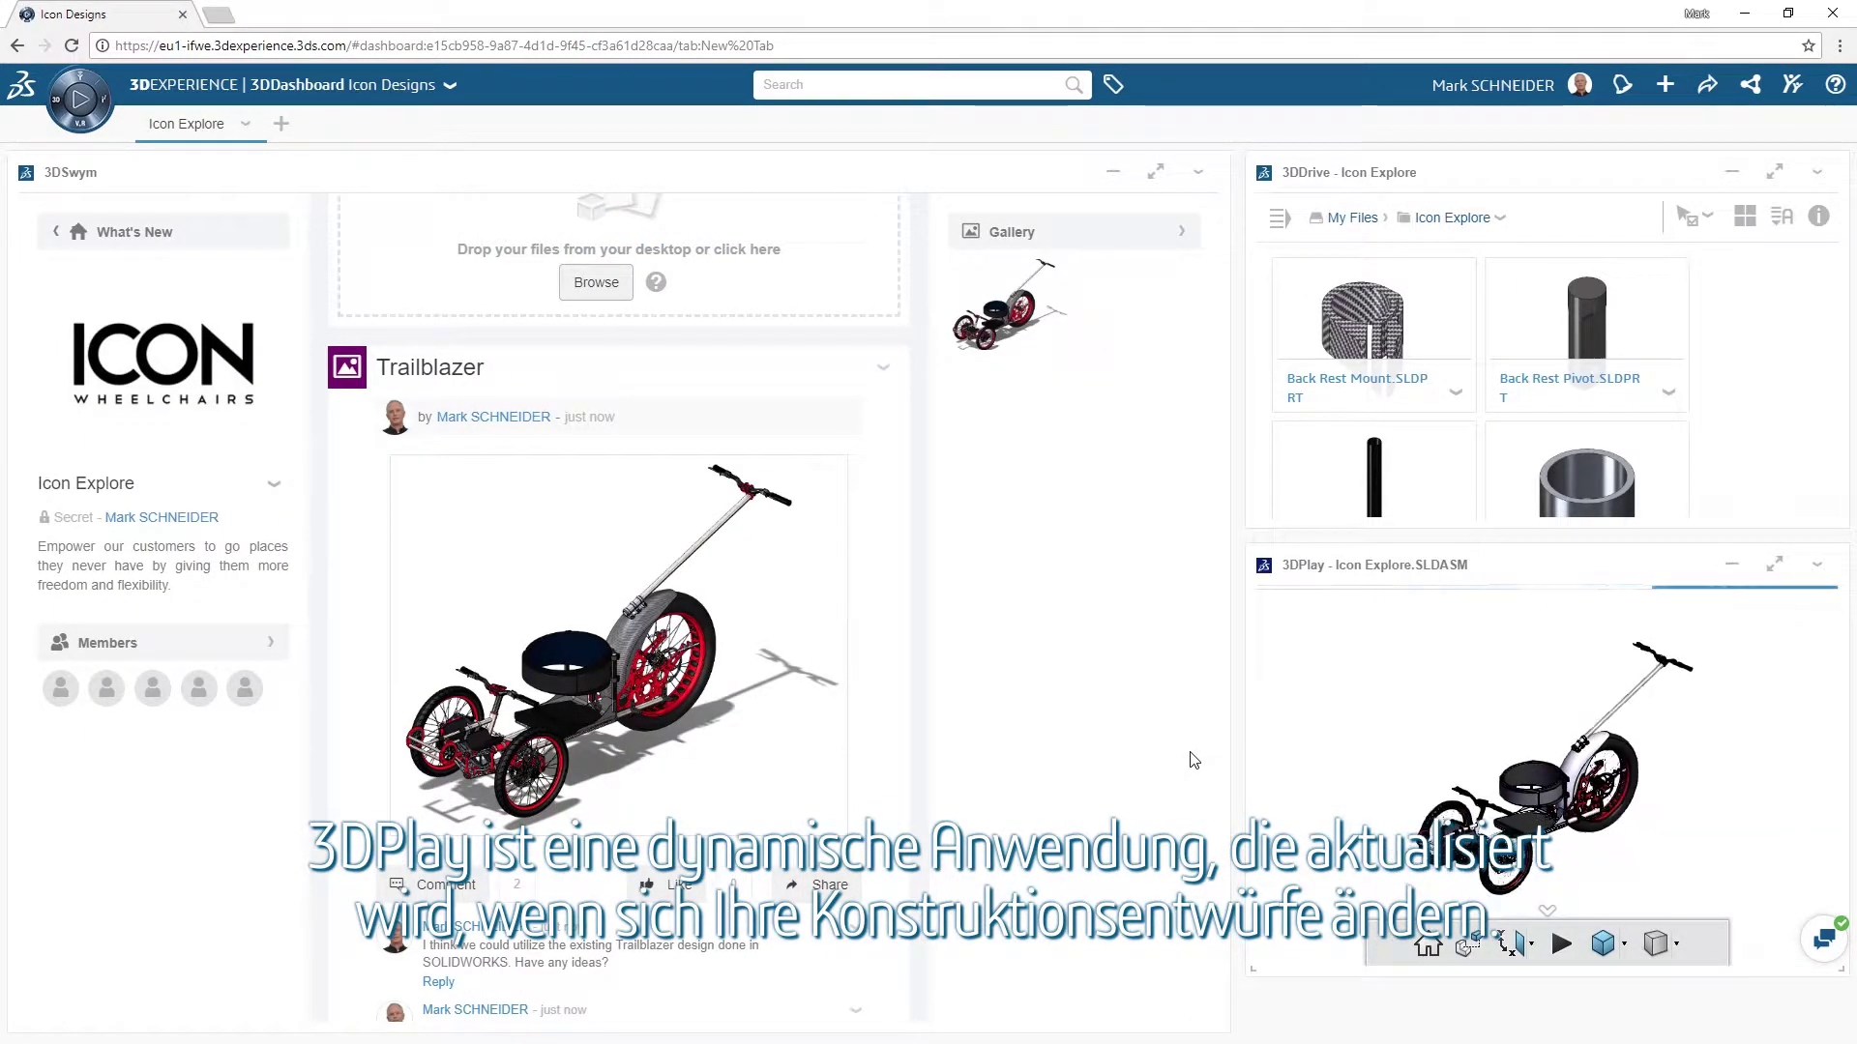
{"action": "left_click_drag", "start_coordinate": [1366, 812], "coordinate": [1373, 770]}
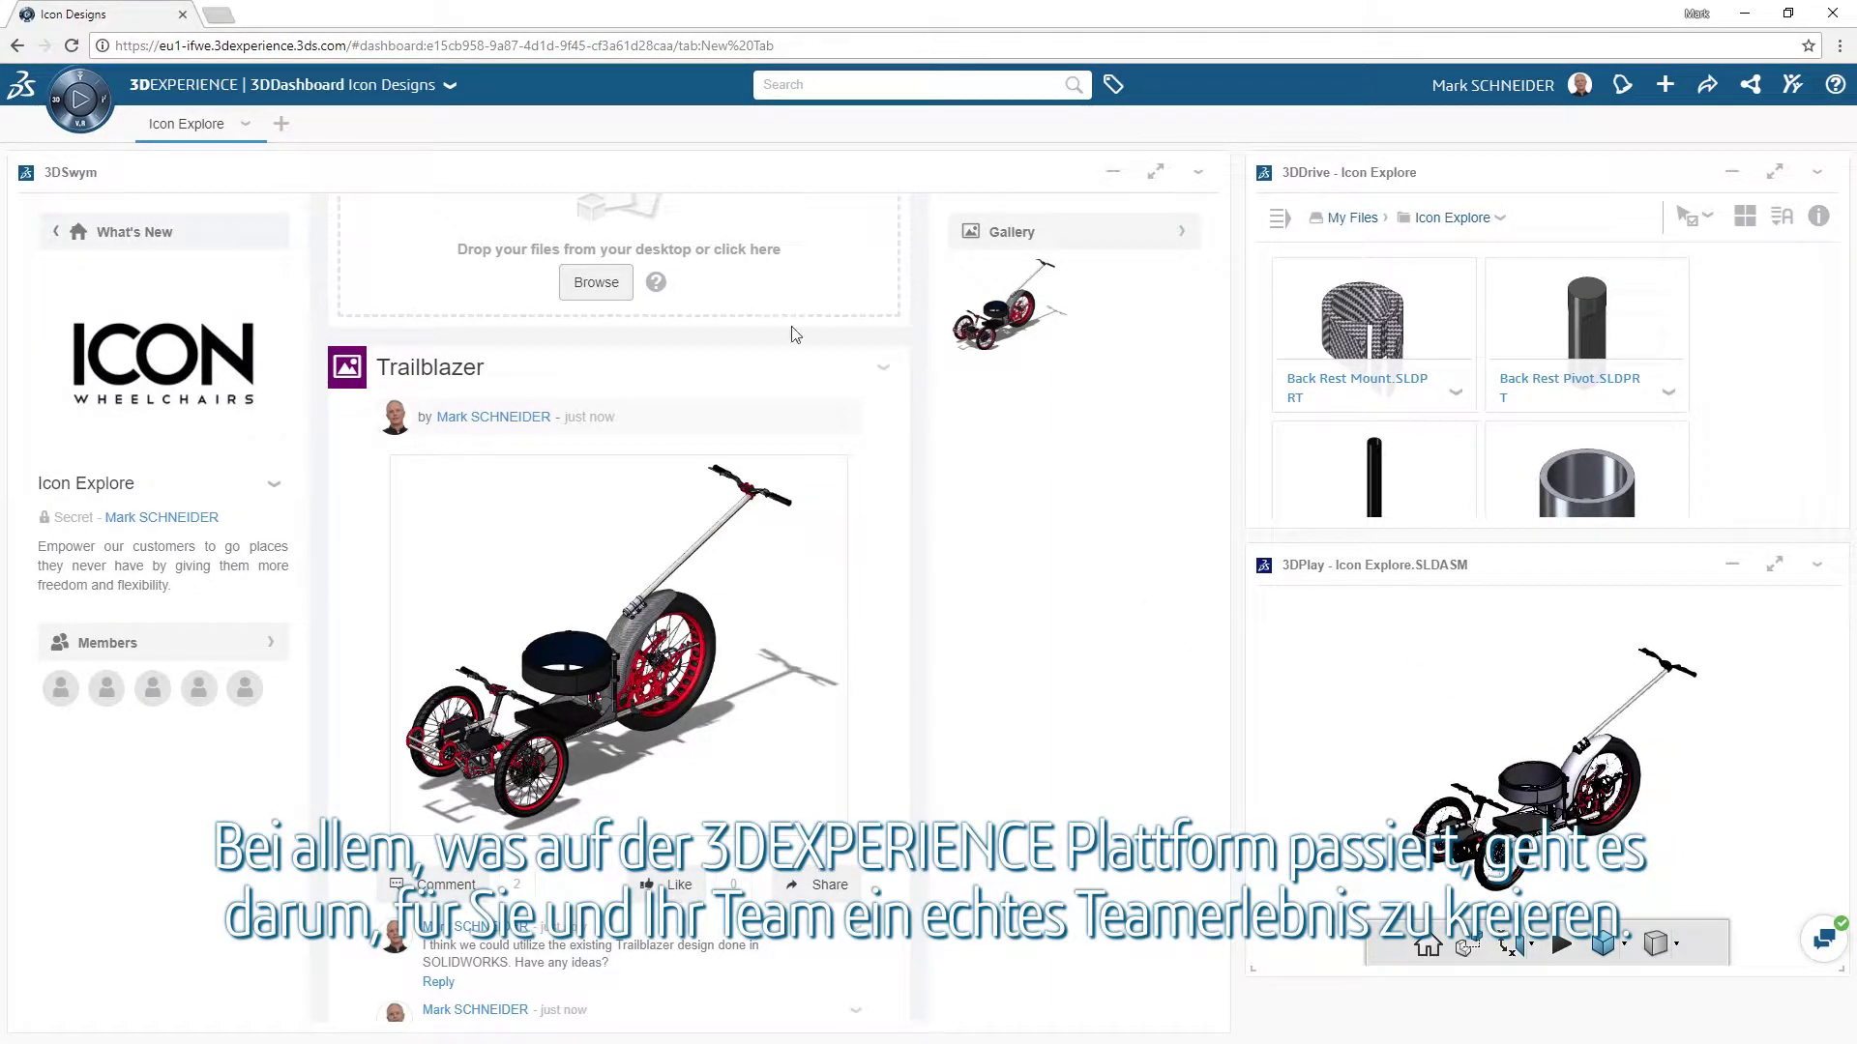
- Share the Icon Designs dashboard with the teammate, chosen by name from the suggestions
{"action": "left_click", "coordinate": [449, 85]}
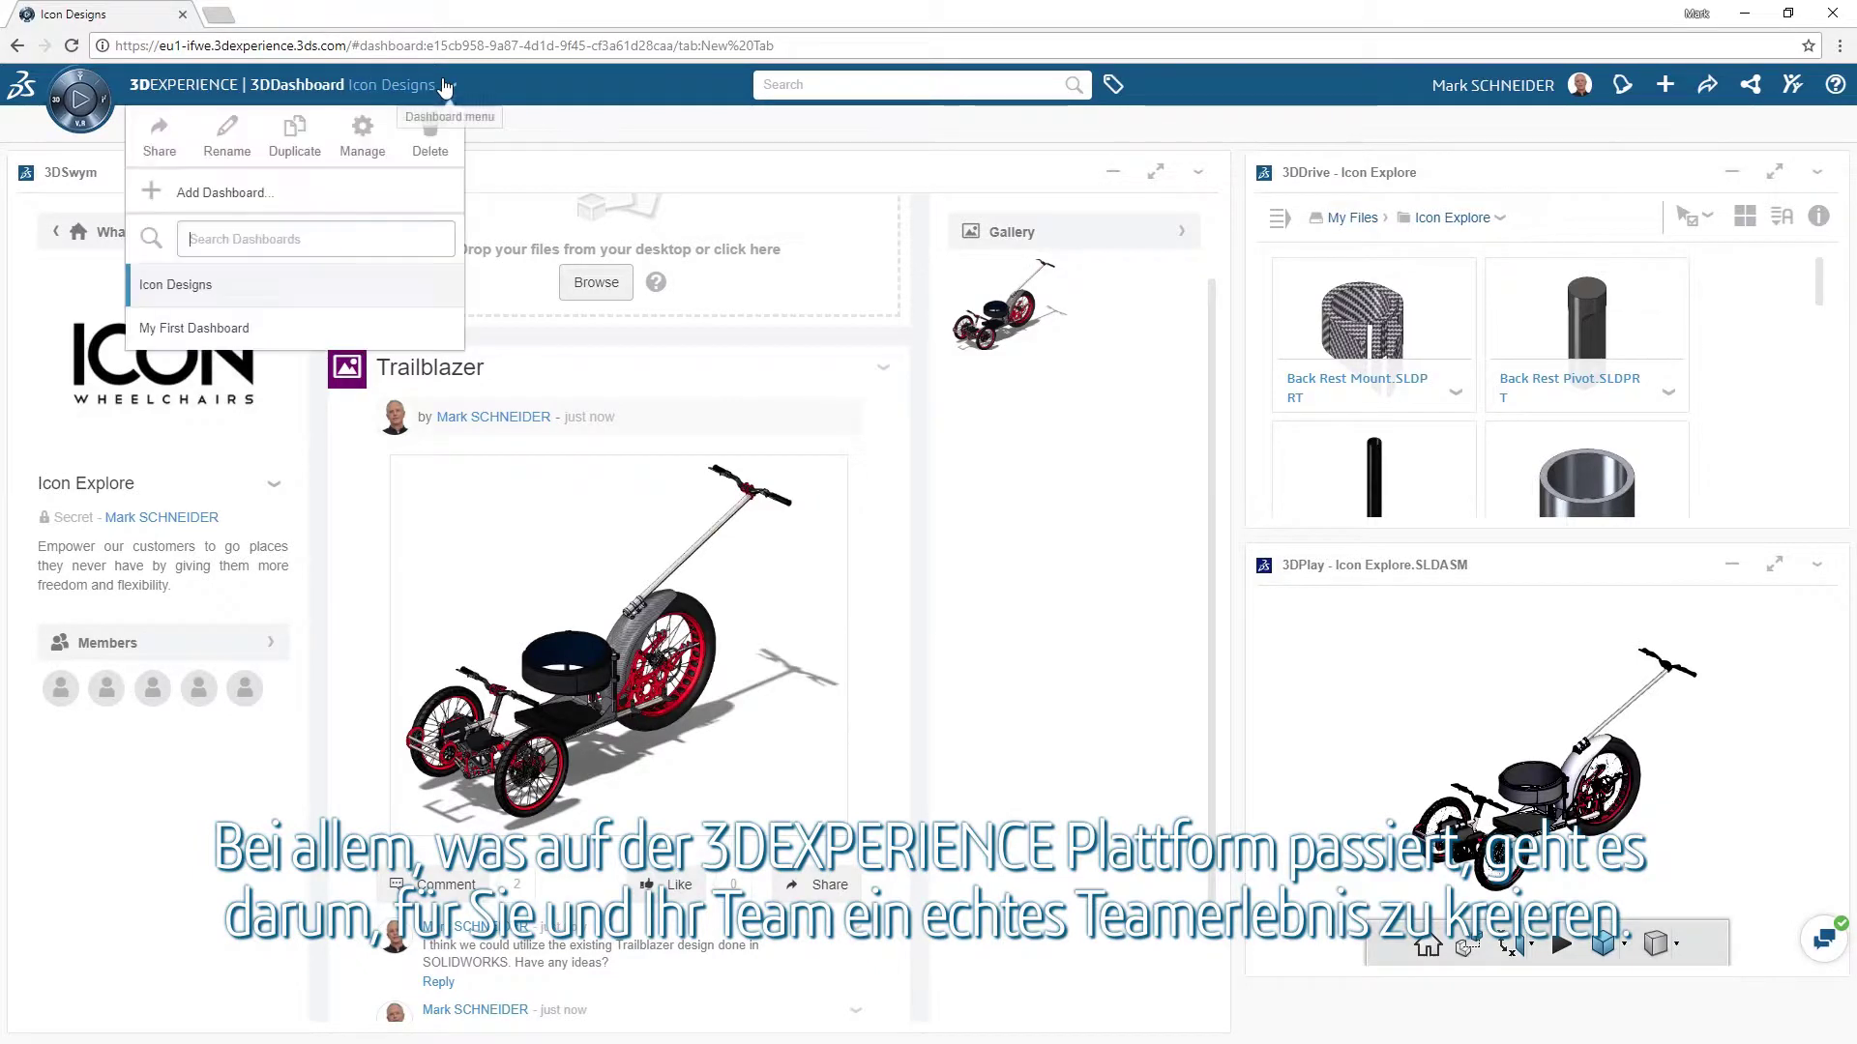
{"action": "left_click", "coordinate": [159, 145]}
{"action": "left_click", "coordinate": [825, 279]}
{"action": "type", "text": "Regina"}
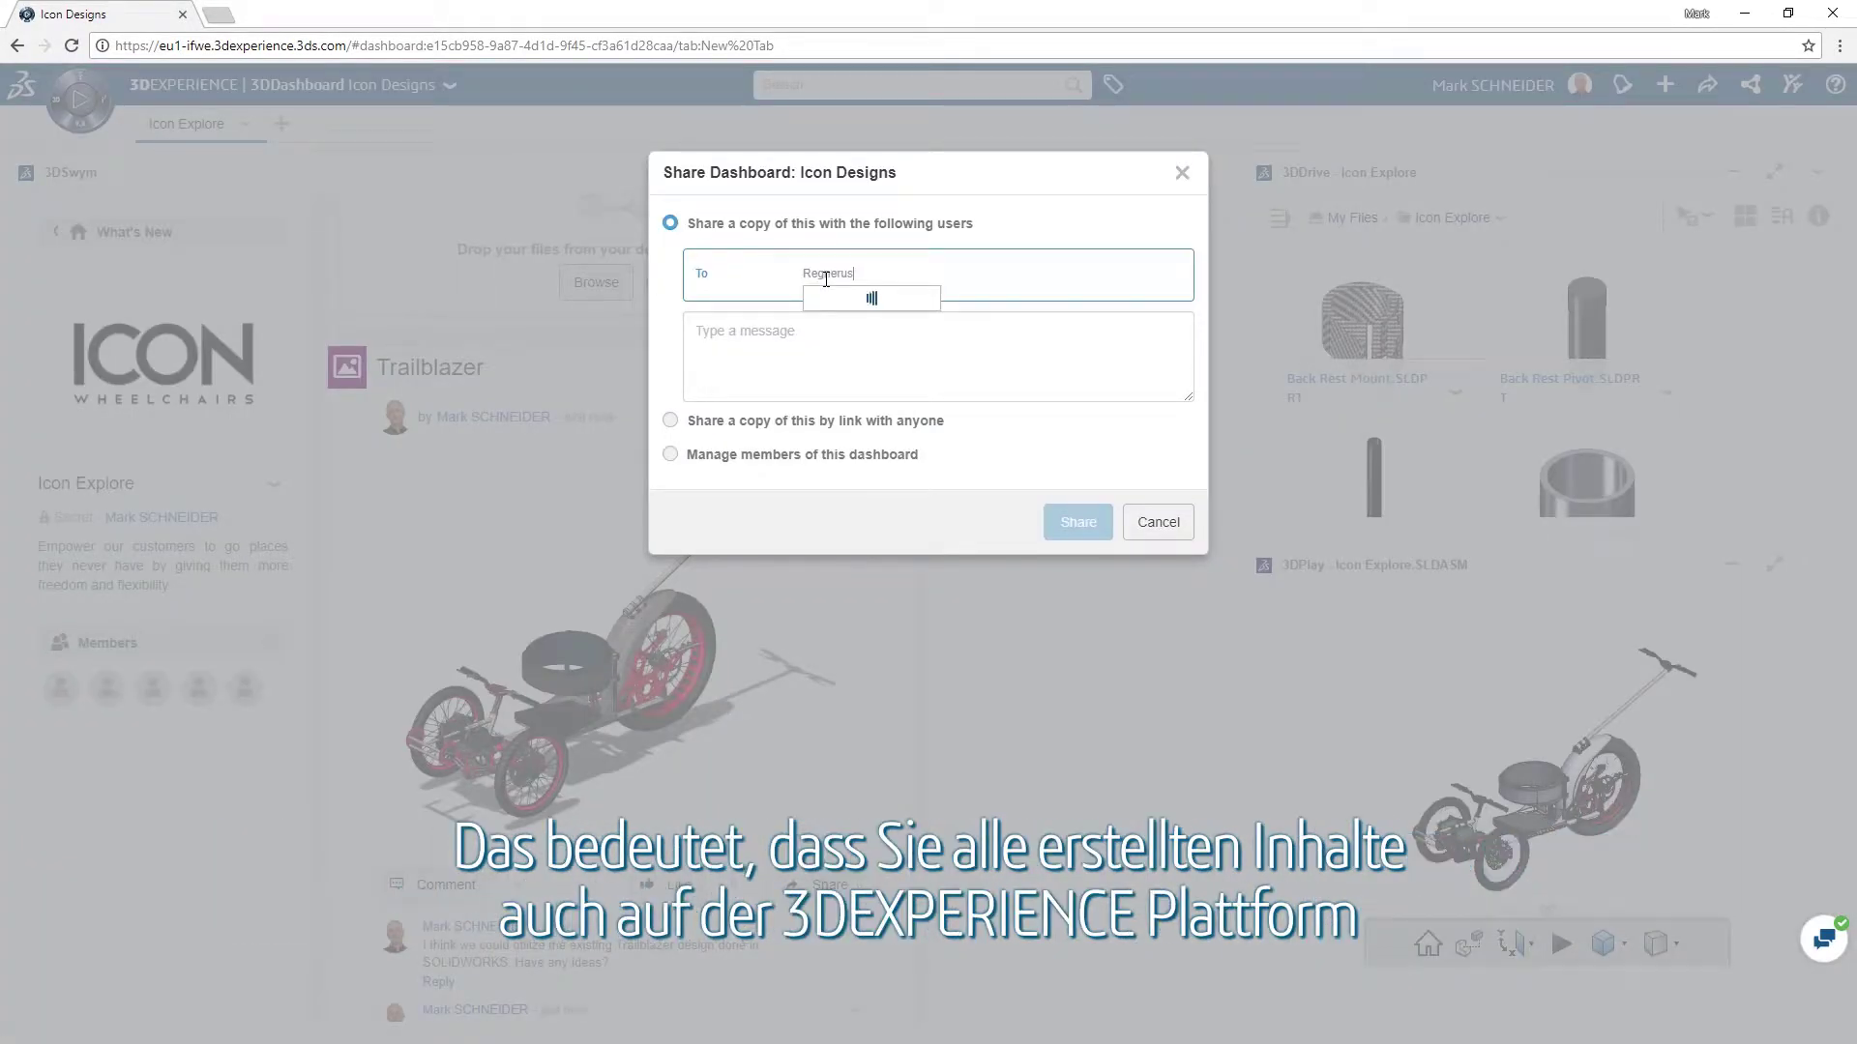
{"action": "left_click", "coordinate": [849, 302]}
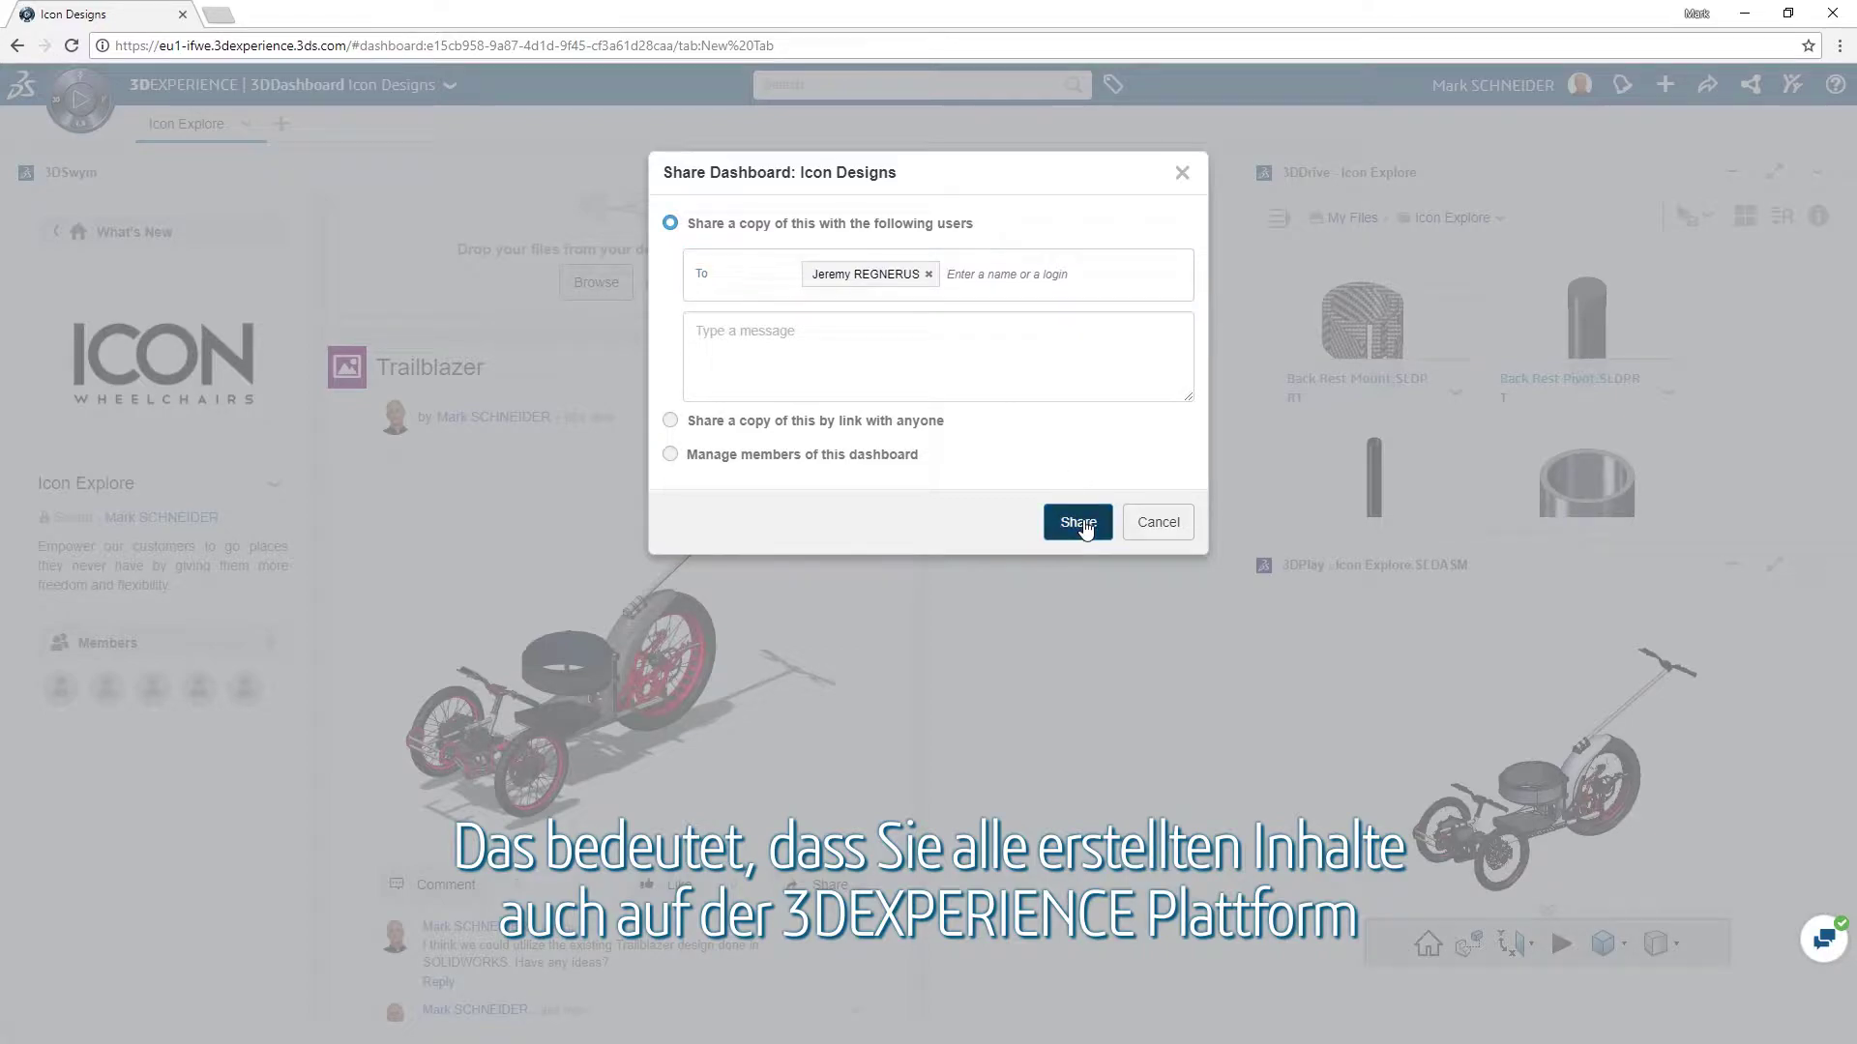
{"action": "left_click", "coordinate": [1078, 522]}
- Send the teammate a 3DMessaging chat about the new SWYM community and SOLIDWORKS 3D files
{"action": "left_click", "coordinate": [1822, 944]}
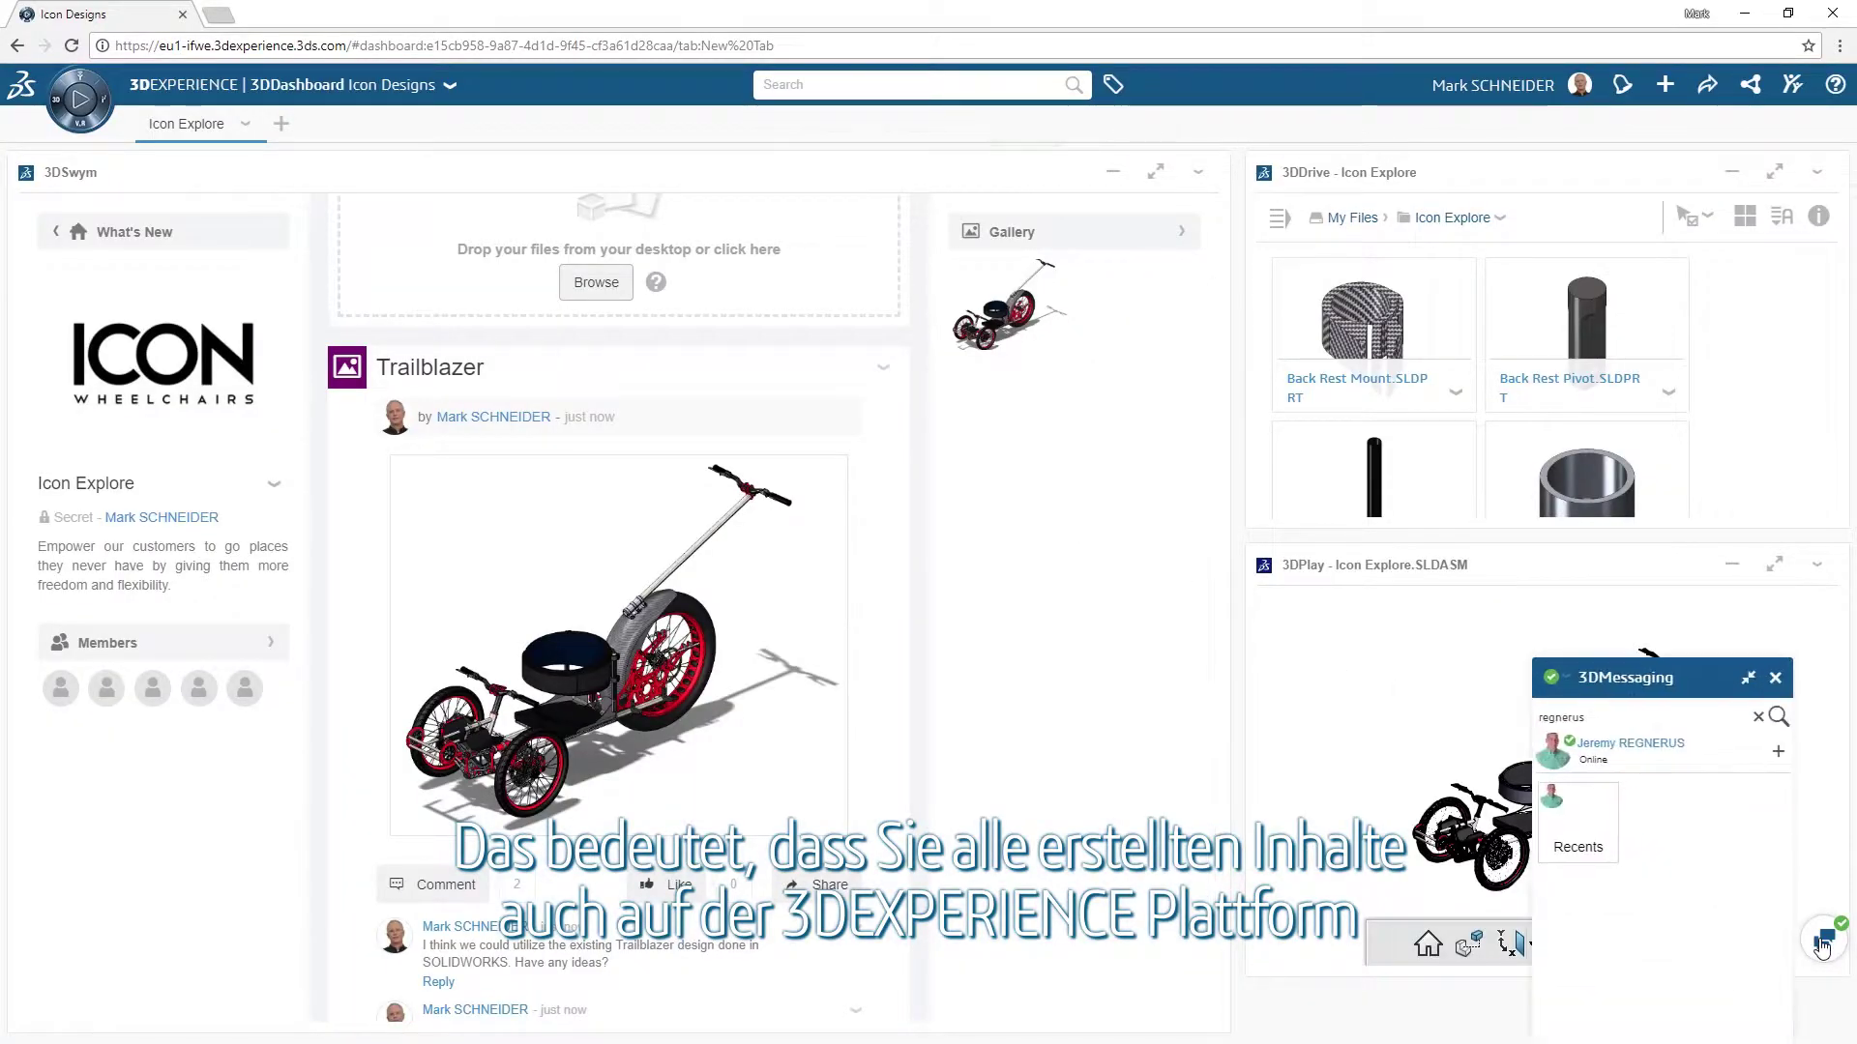
{"action": "left_click", "coordinate": [1602, 849]}
{"action": "left_click", "coordinate": [1582, 854]}
{"action": "type", "text": "Ich hab' gerade eine SWYM Commu"}
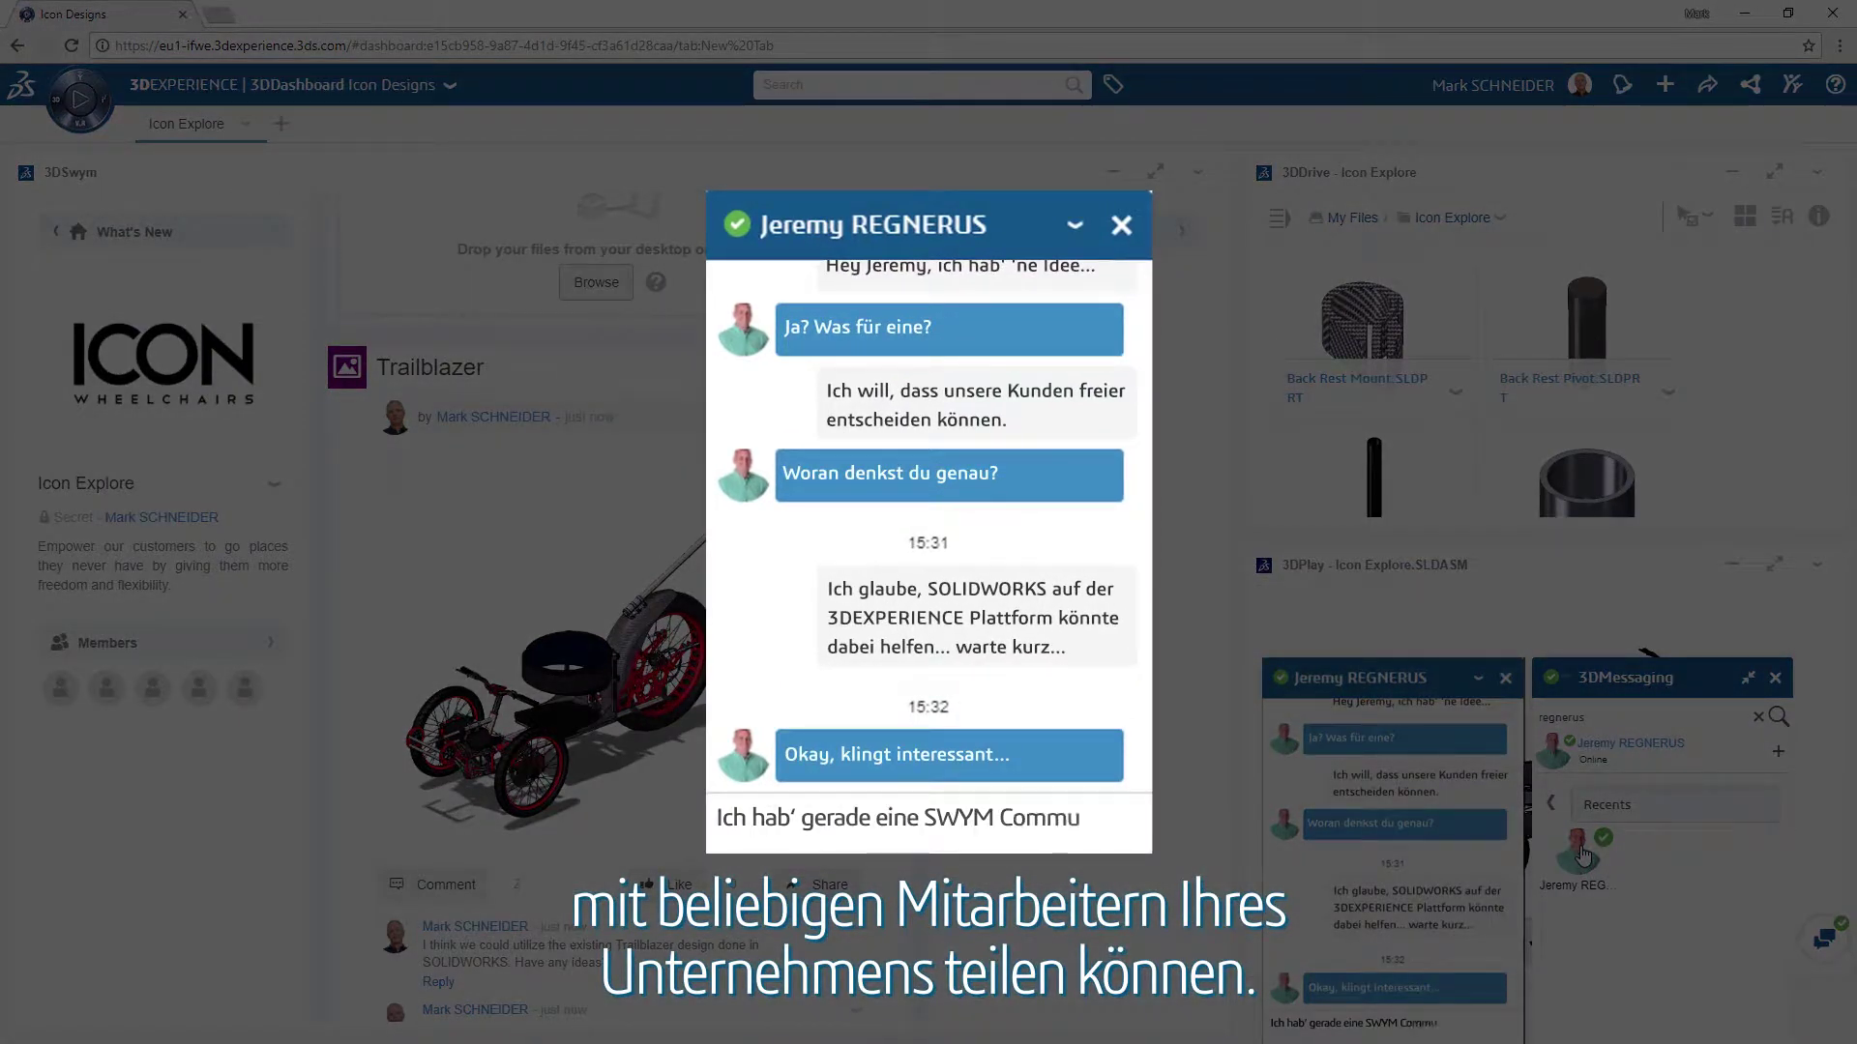
{"action": "type", "text": "nity, 3D-Dateien aus SOLIDWORKS und das benutzerdefinierte Dashboard, das wir eben zusammen erstellt haben, veröffentlicht. Schau einfach mal, was dir dazu so einfällt..."}
{"action": "key", "text": "Return"}
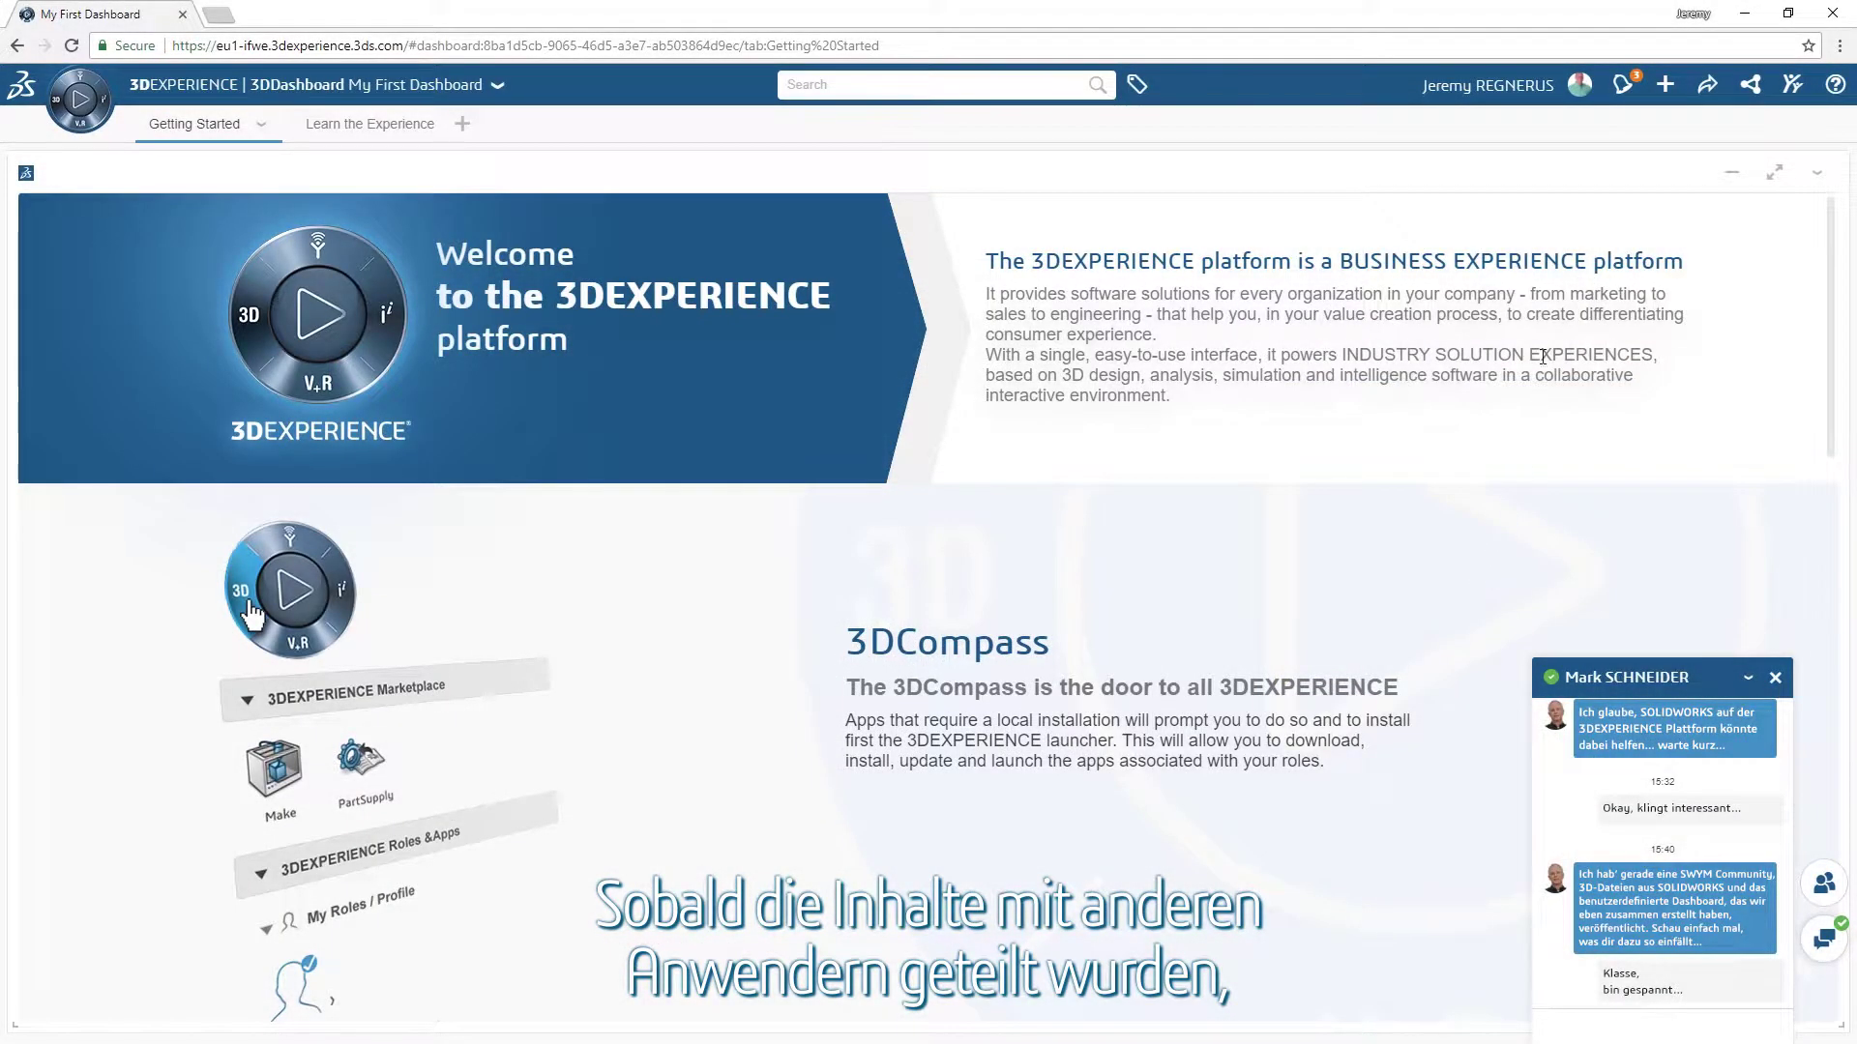
- Accept the Icon Designs share invitation from Notifications and add the dashboard
{"action": "left_click", "coordinate": [1623, 84]}
{"action": "left_click", "coordinate": [1631, 271]}
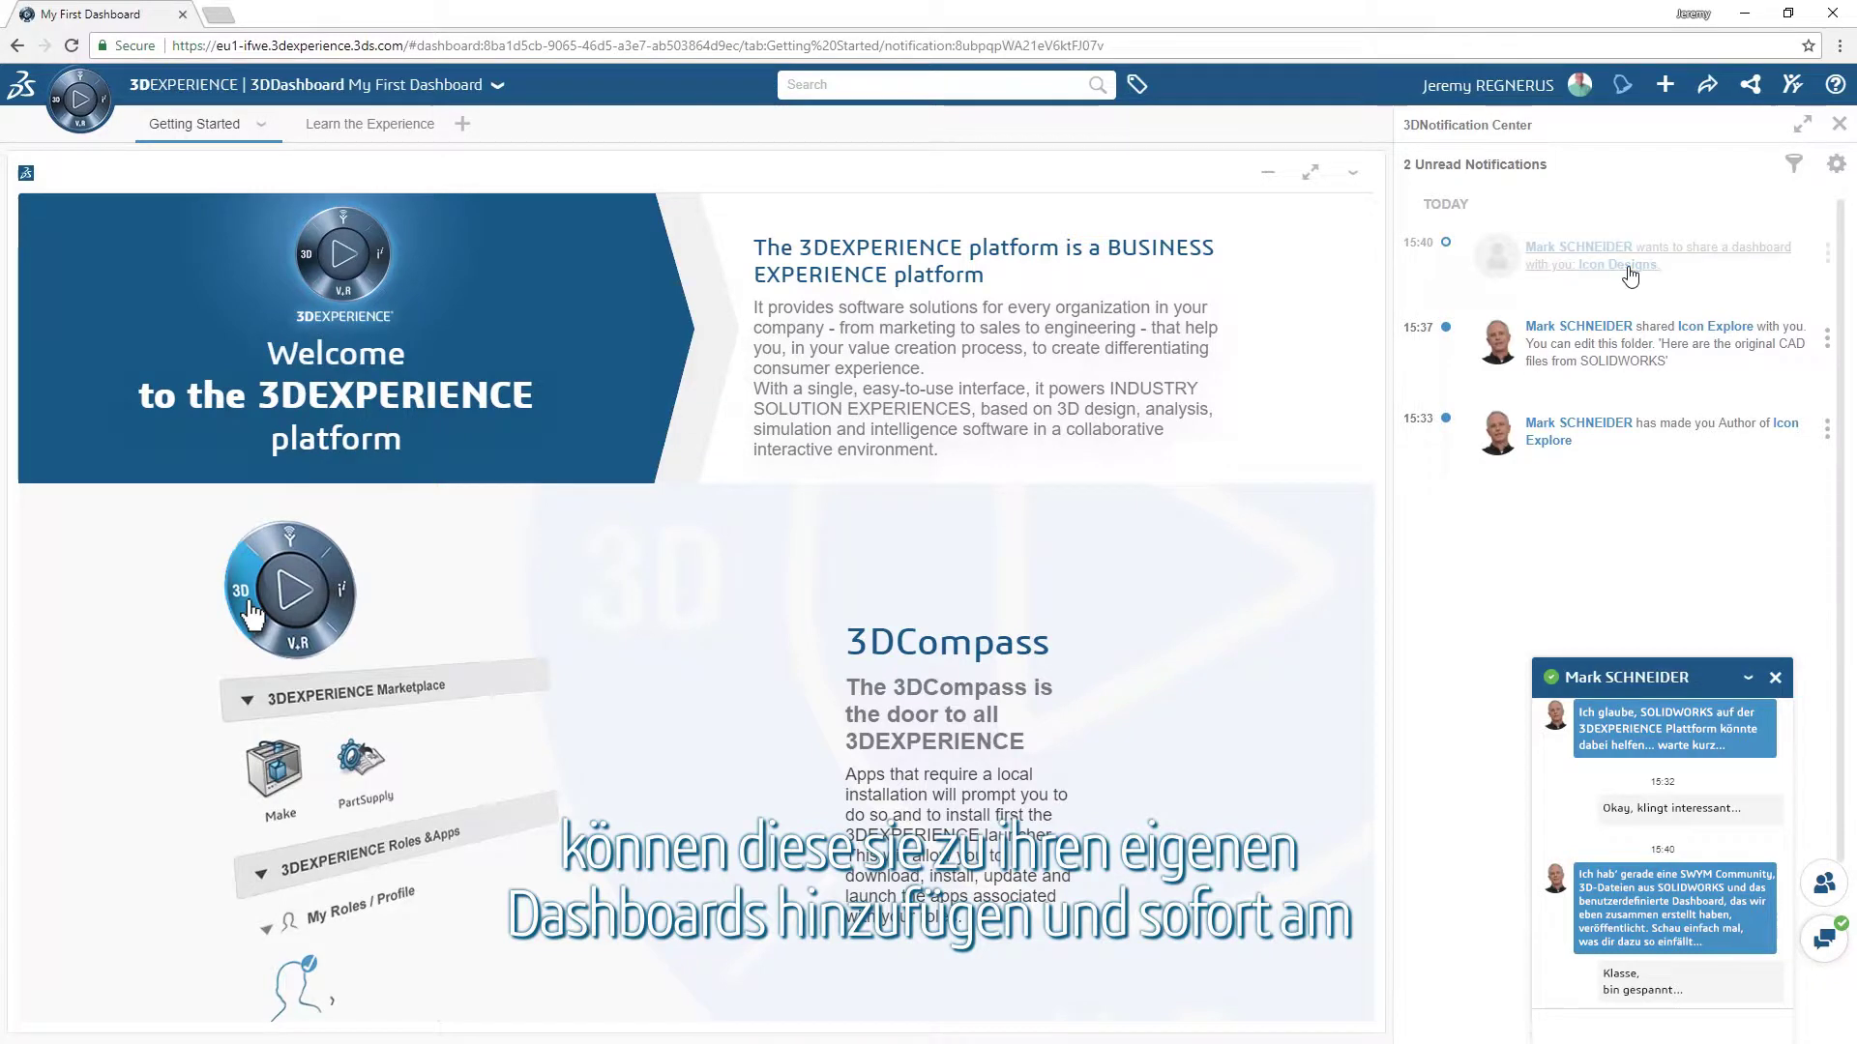
{"action": "left_click", "coordinate": [1078, 478]}
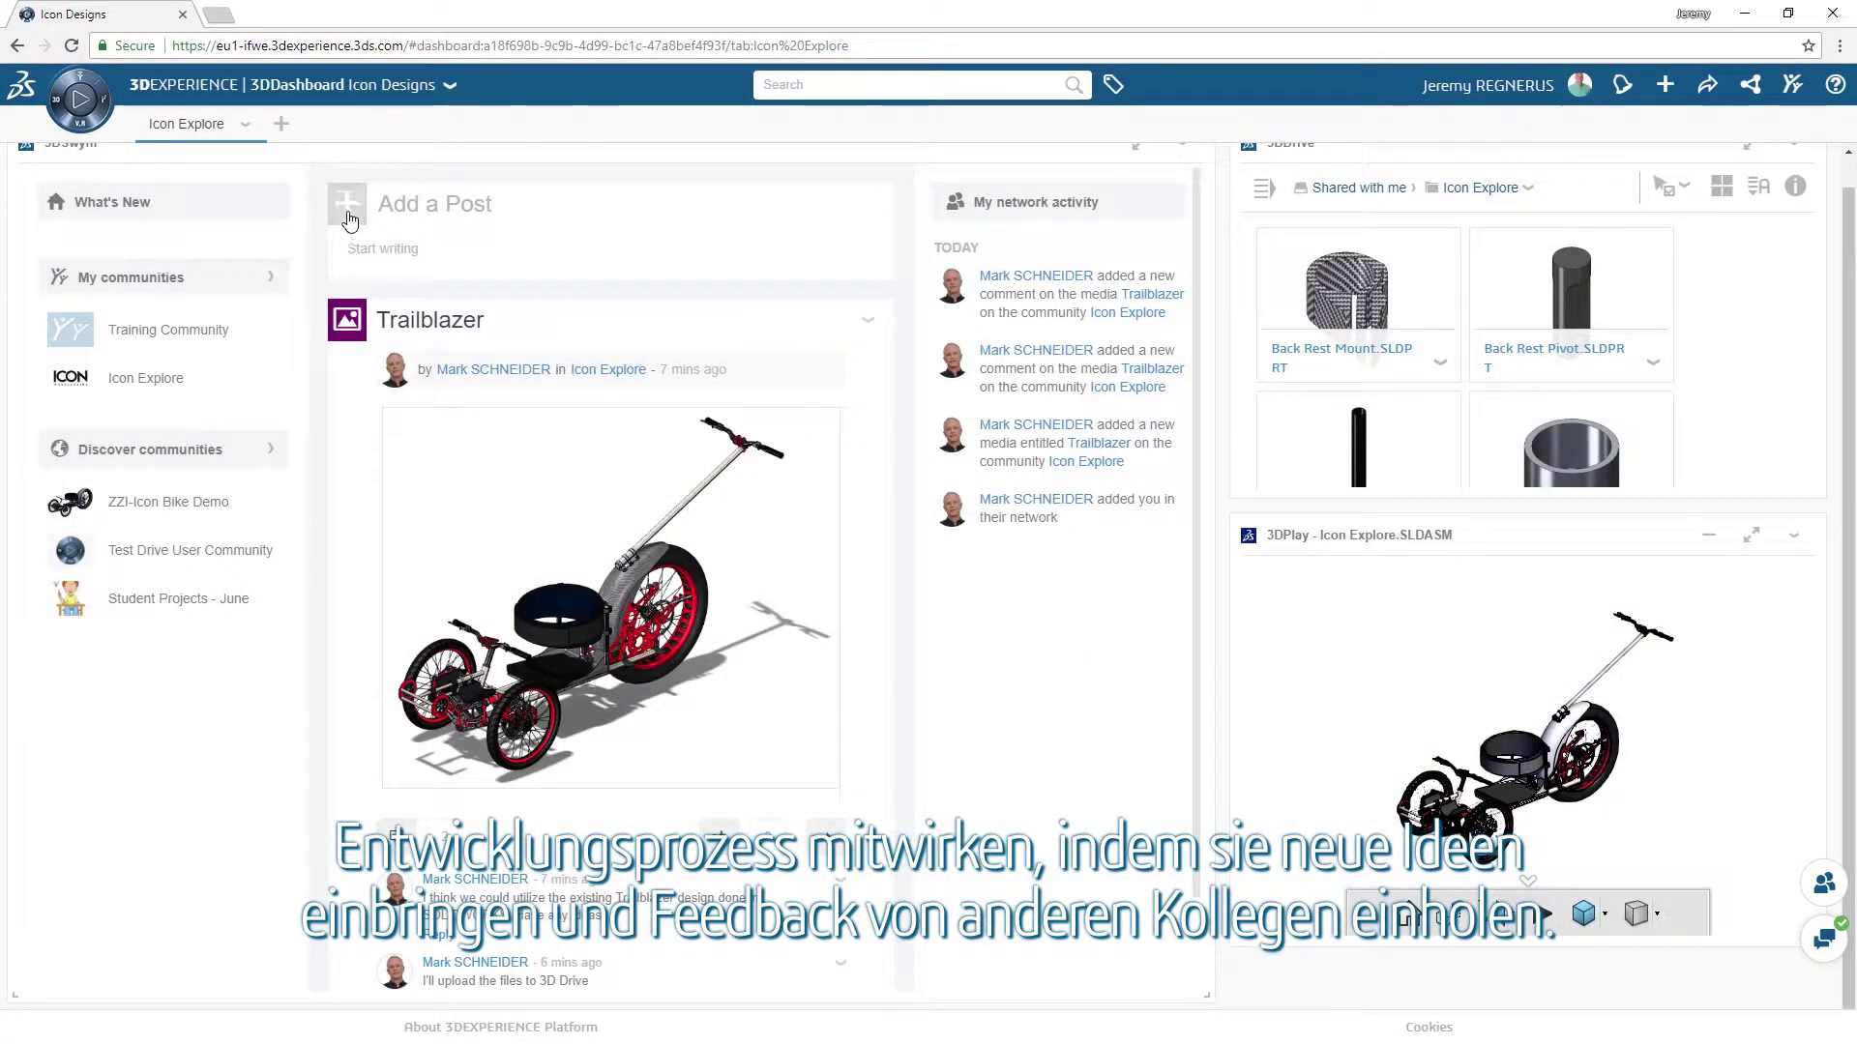
- Publish an 'Electric Motor' idea post to the Icon Explore community
{"action": "left_click", "coordinate": [348, 214]}
{"action": "left_click", "coordinate": [415, 332]}
{"action": "type", "text": "Electric Motor"}
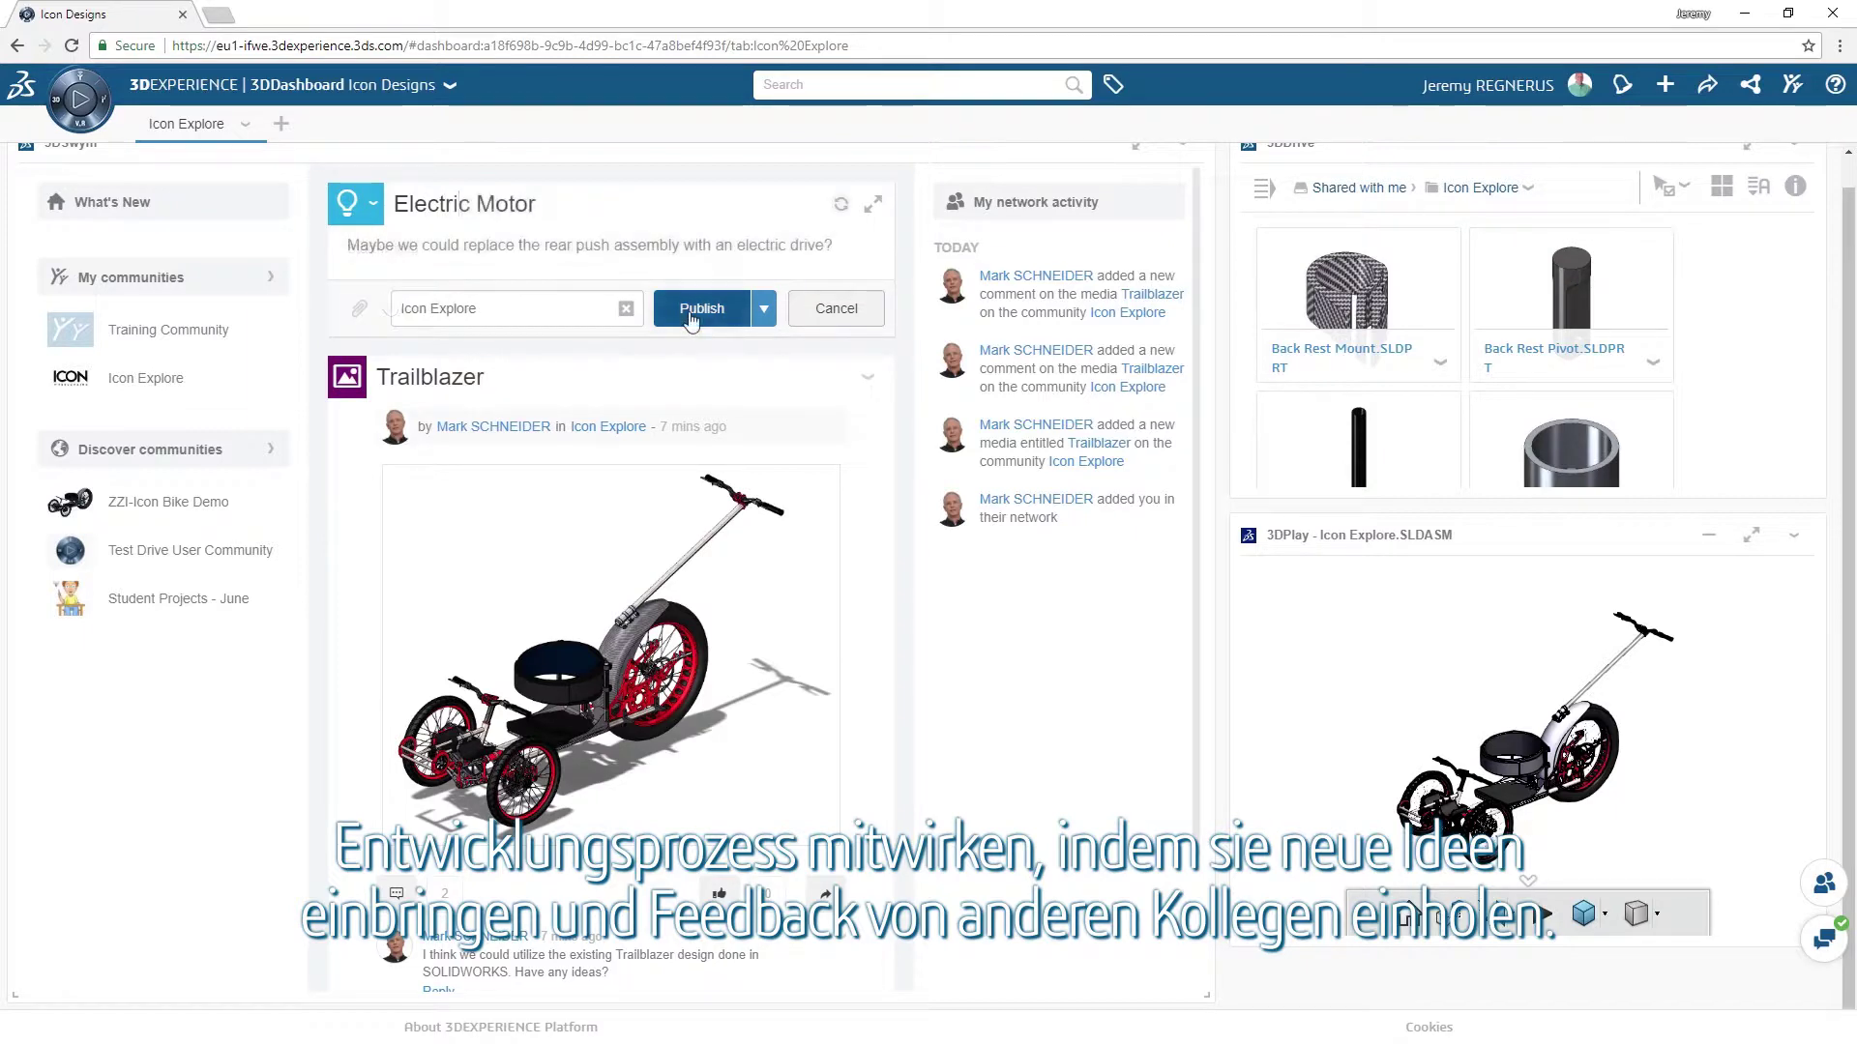
{"action": "left_click", "coordinate": [691, 314]}
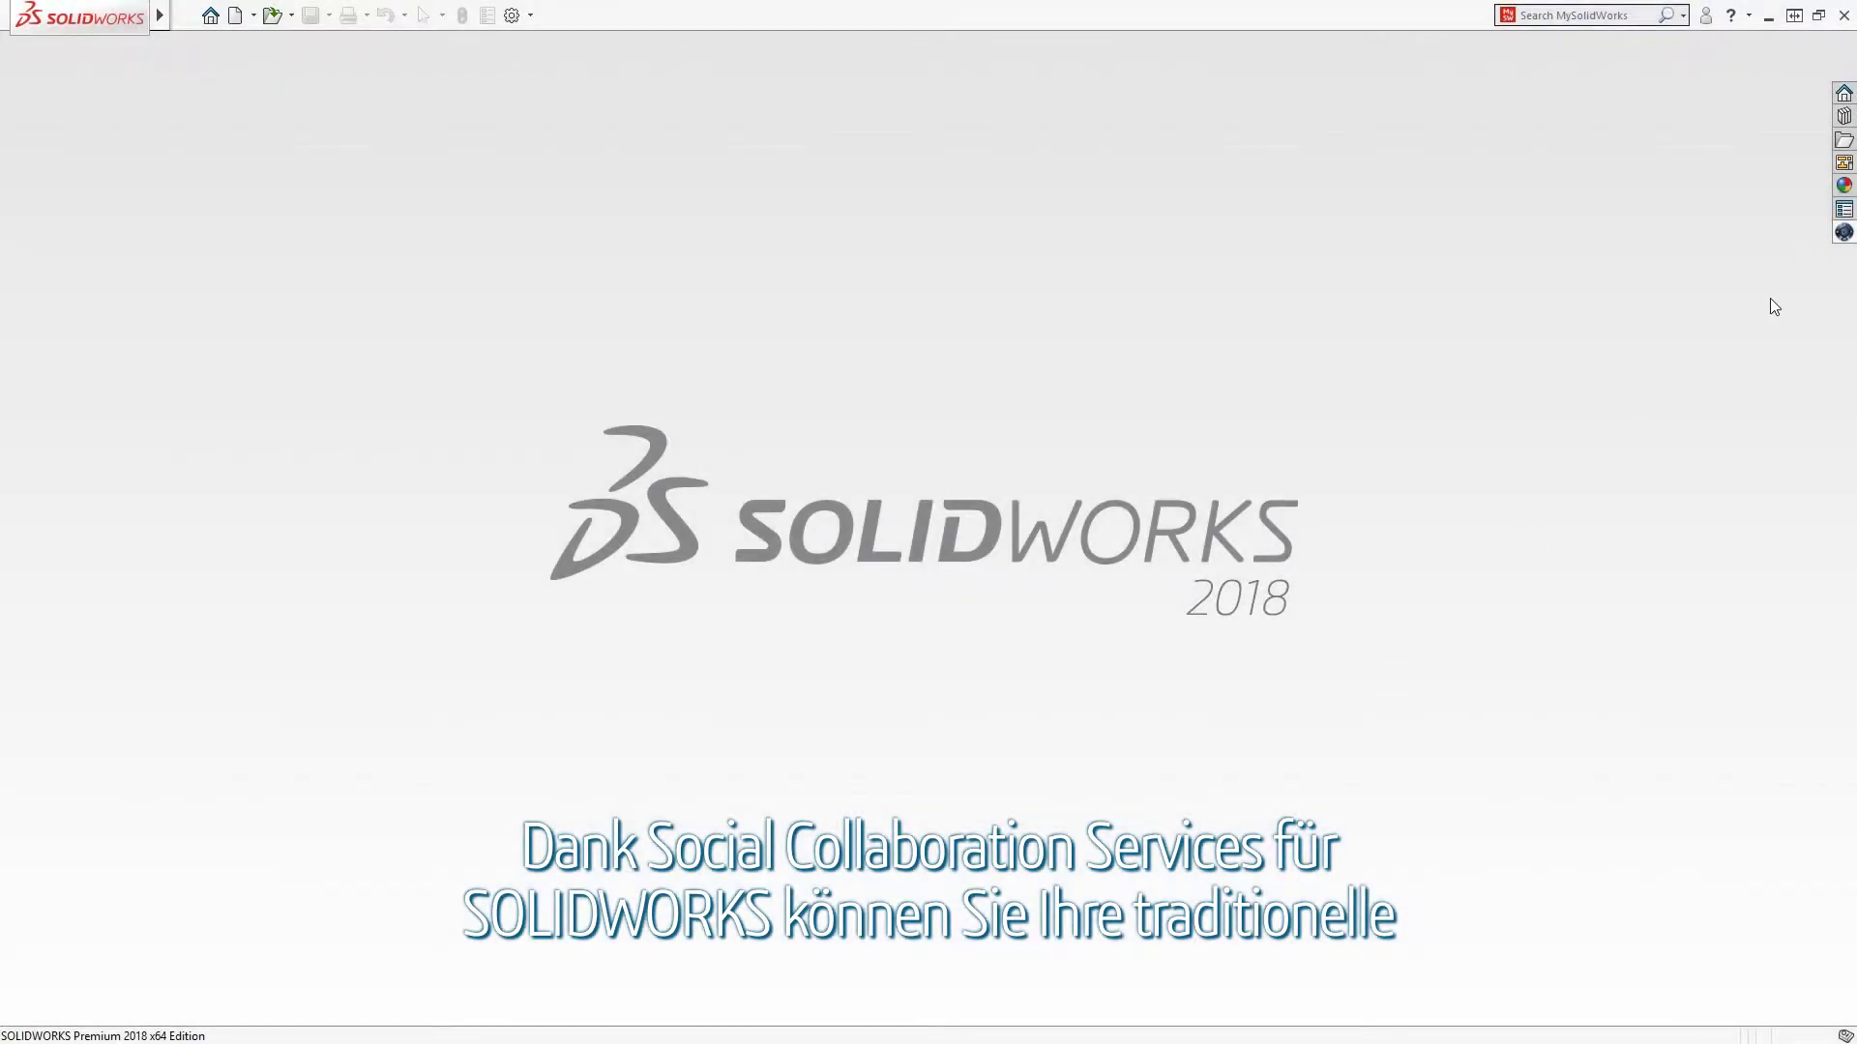
- Find Icon Explore.SLDASM in 3DDrive's Shared with me > Icon Explore folder, then open it in SOLIDWORKS
{"action": "left_click", "coordinate": [1834, 237]}
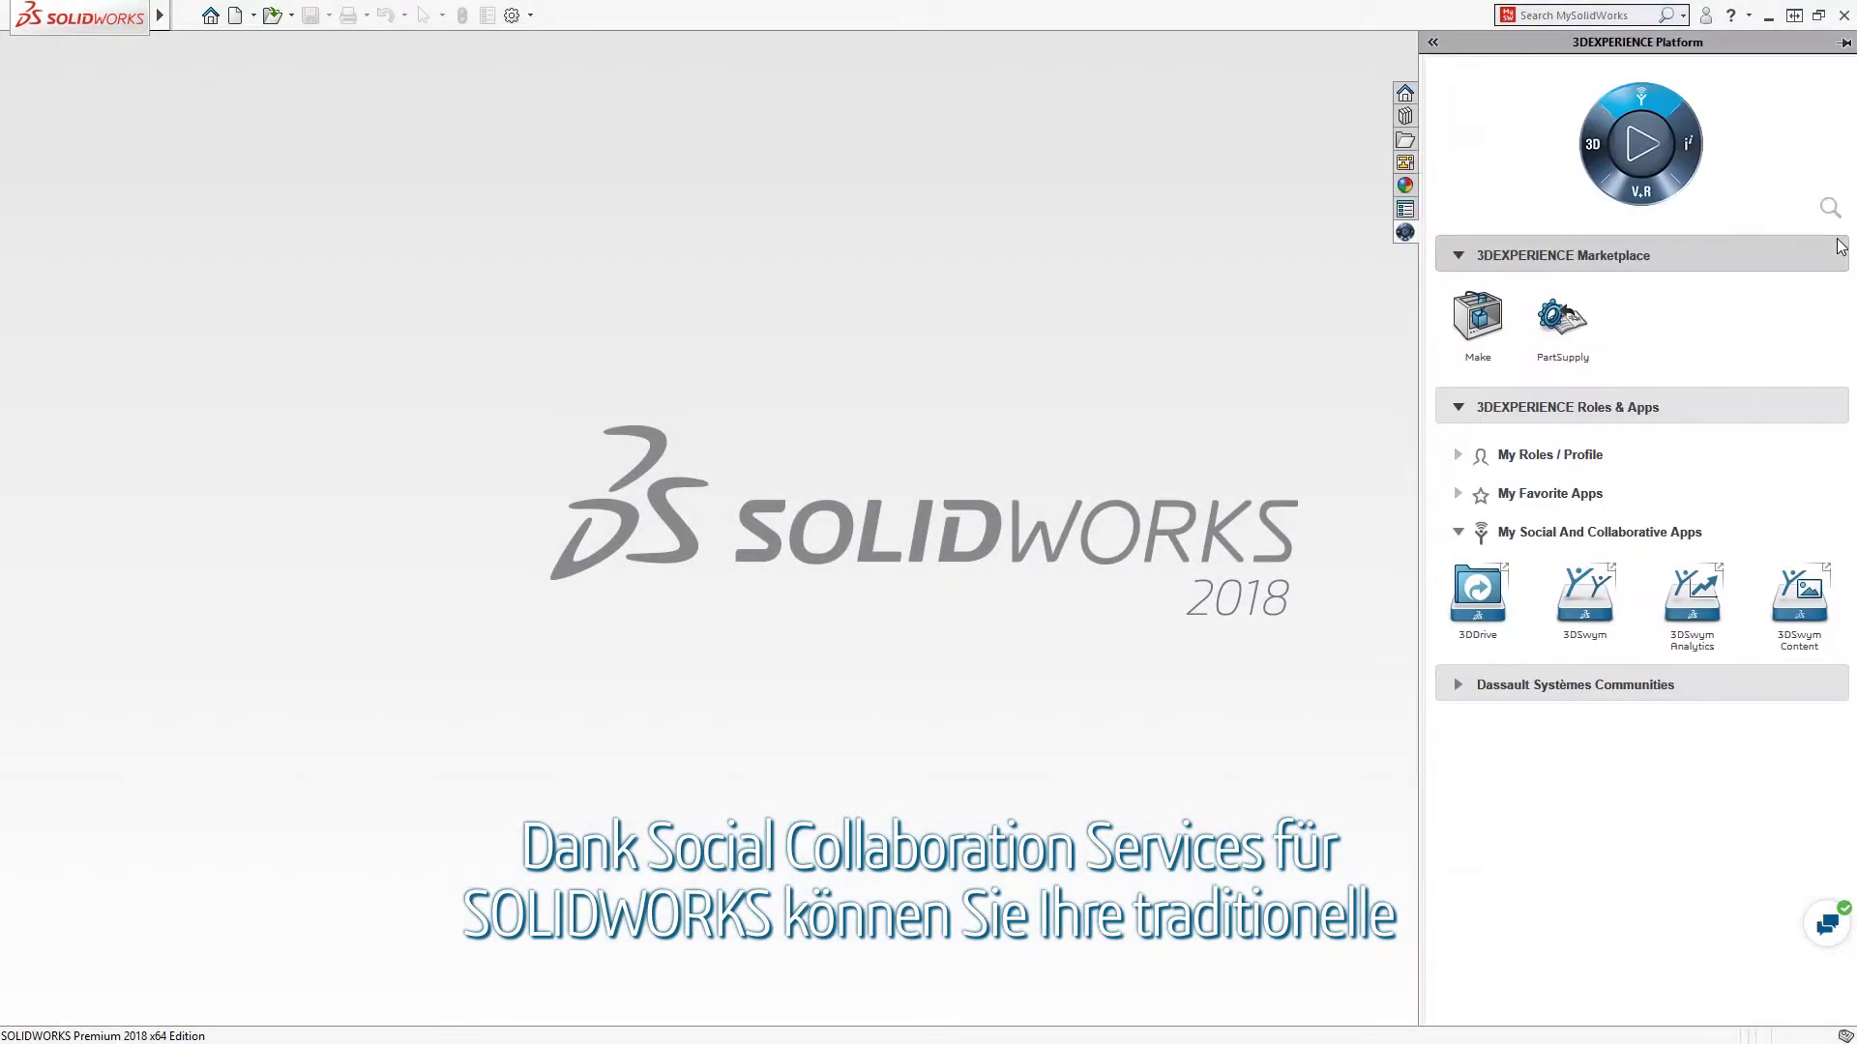
{"action": "left_click", "coordinate": [1478, 599]}
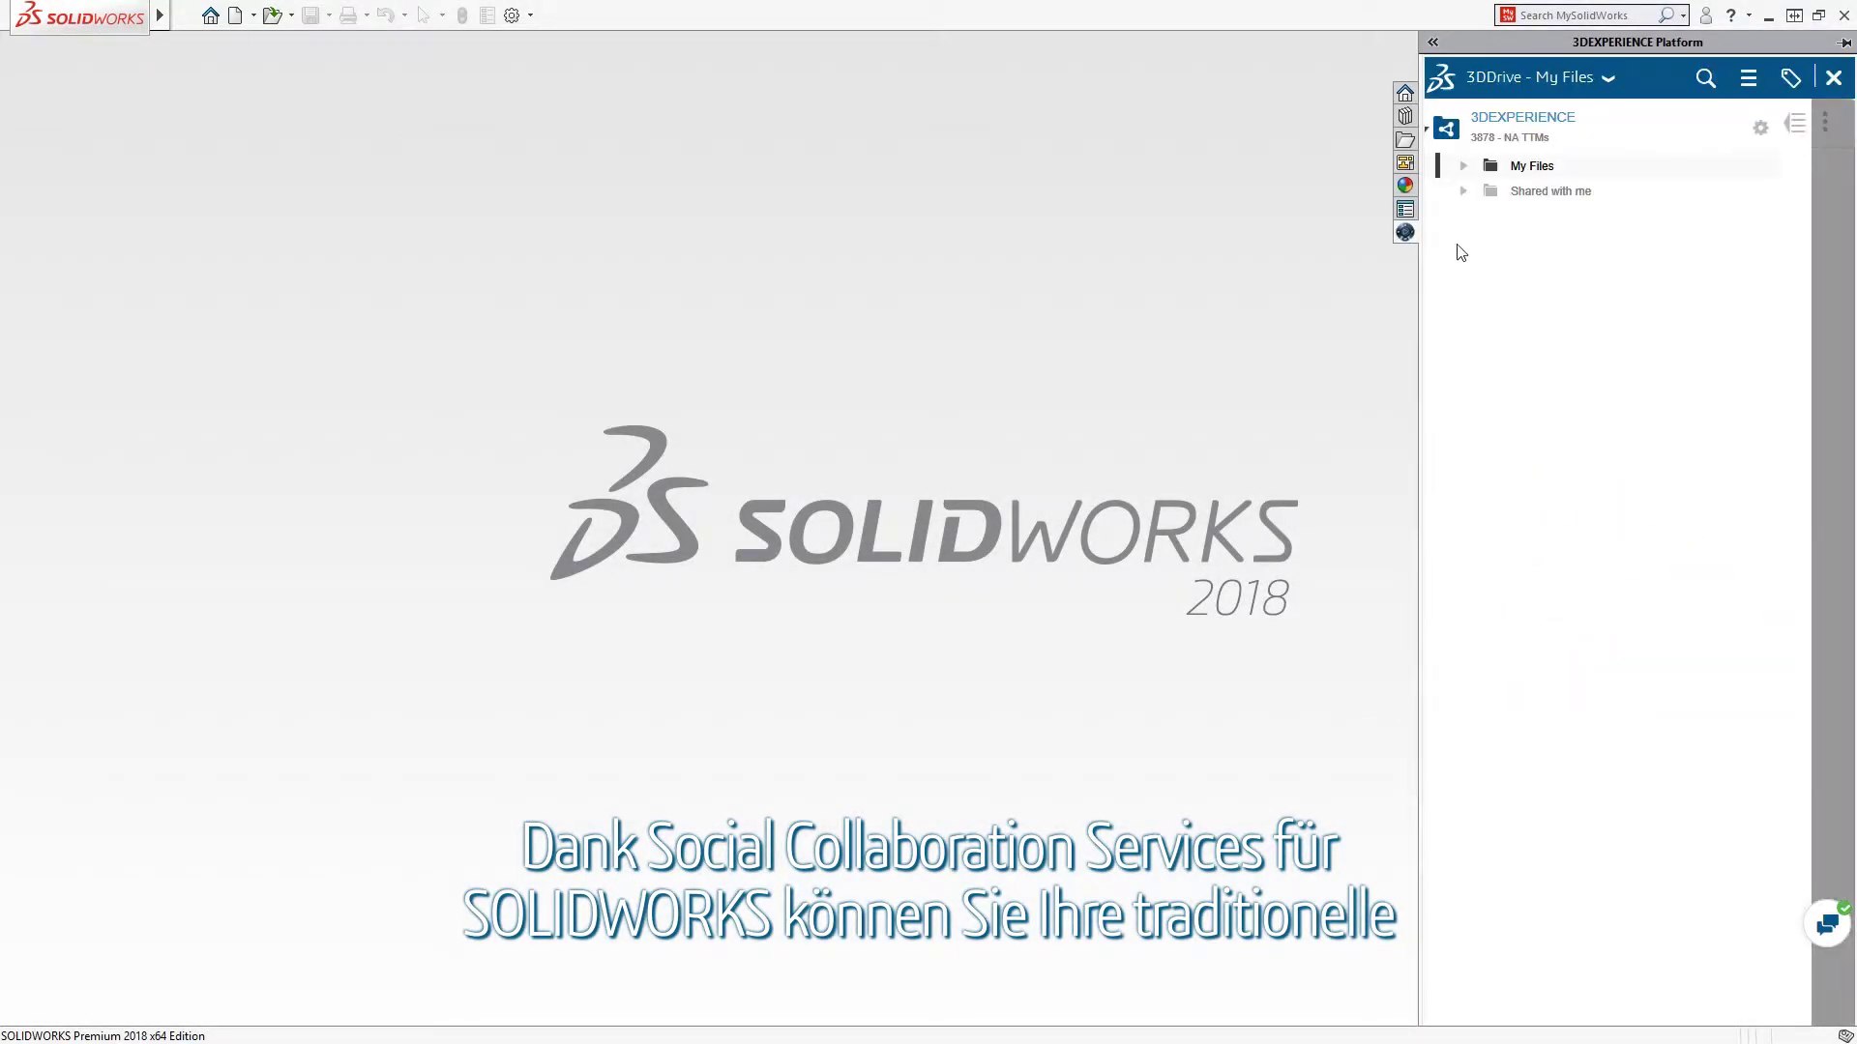
{"action": "left_click", "coordinate": [1464, 194]}
{"action": "double_click", "coordinate": [1520, 221]}
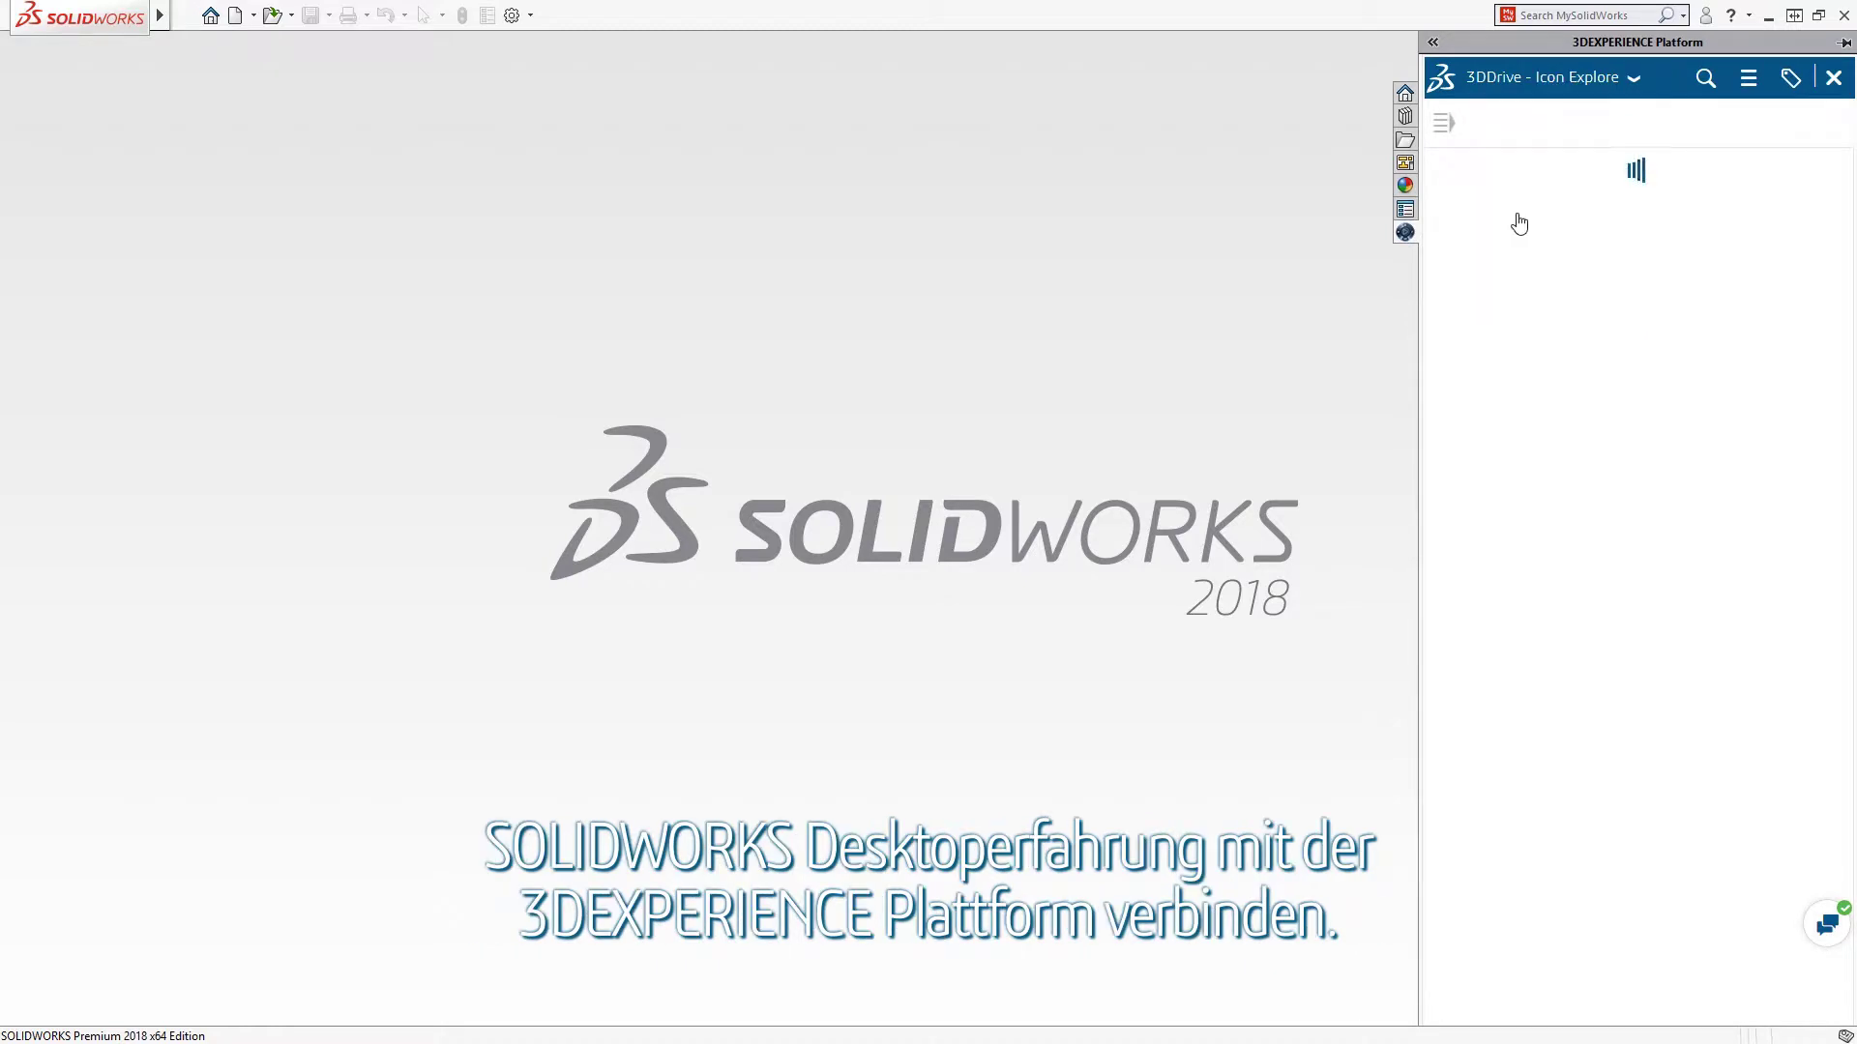
{"action": "left_click", "coordinate": [1704, 81]}
{"action": "type", "text": "Ico"}
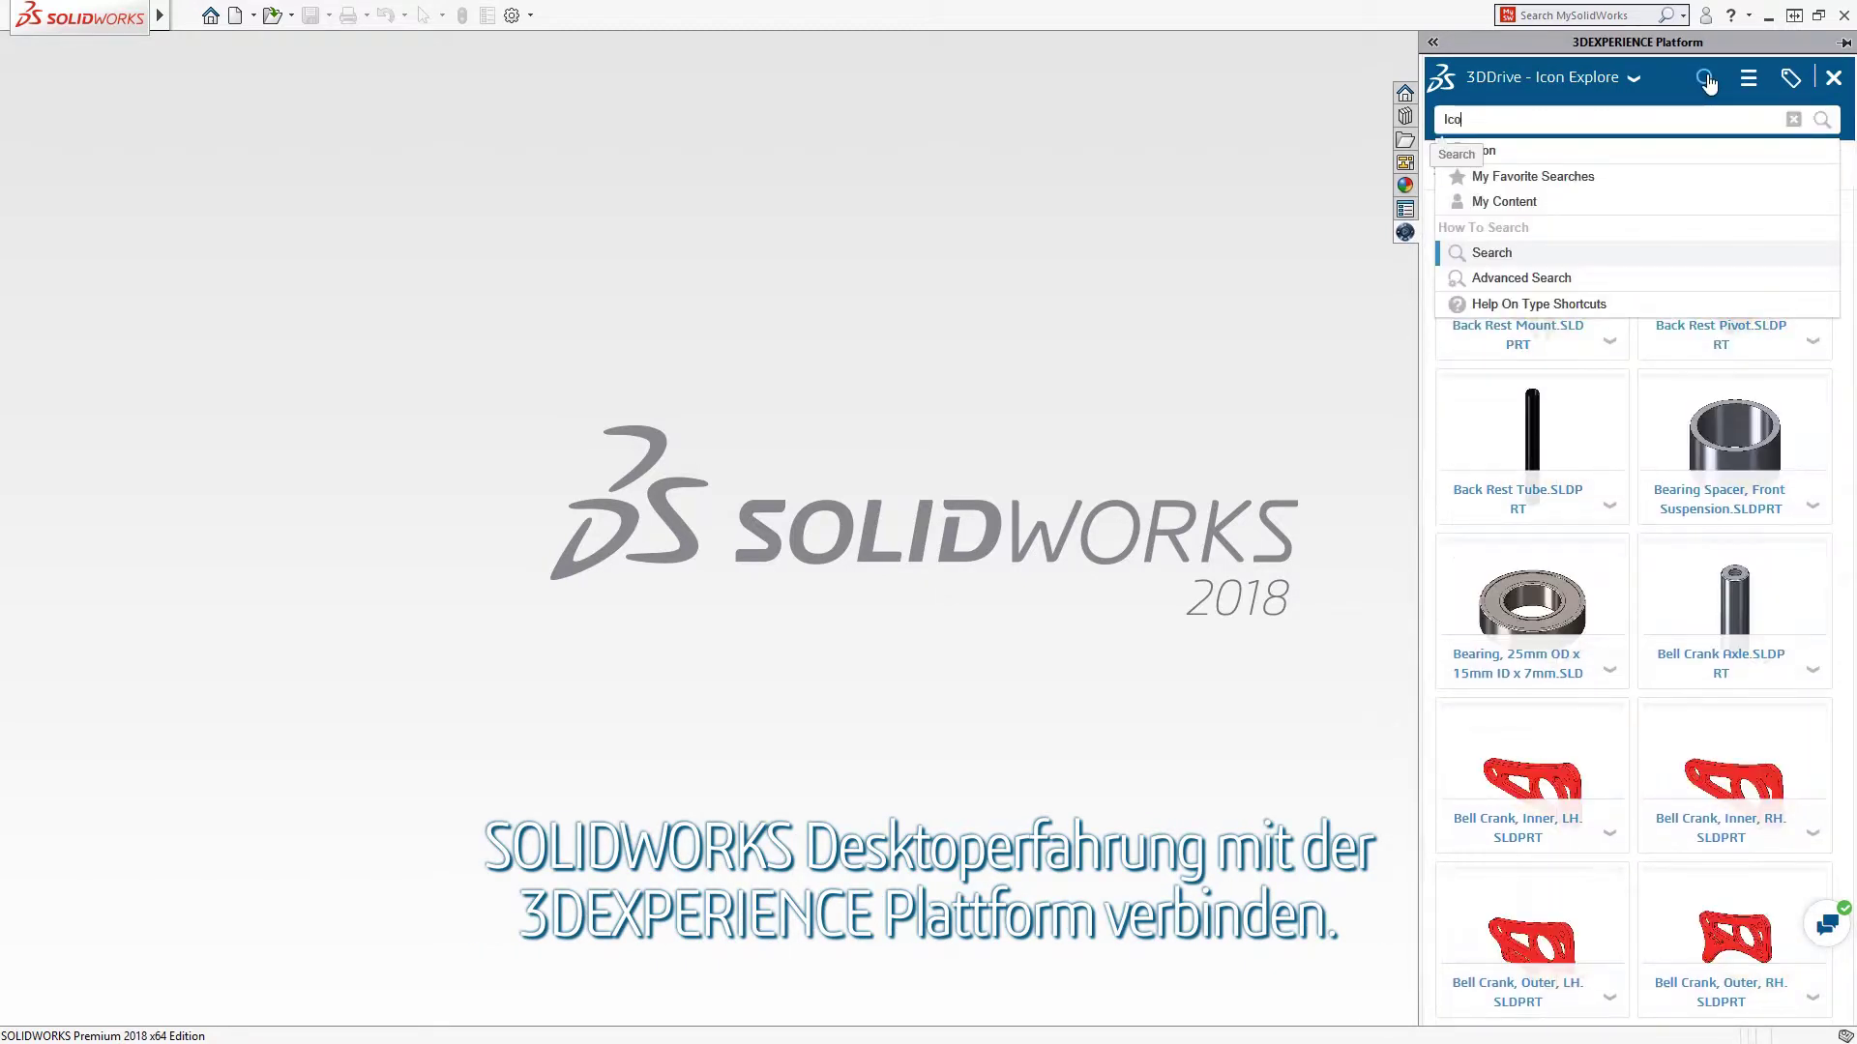
{"action": "type", "text": "n"}
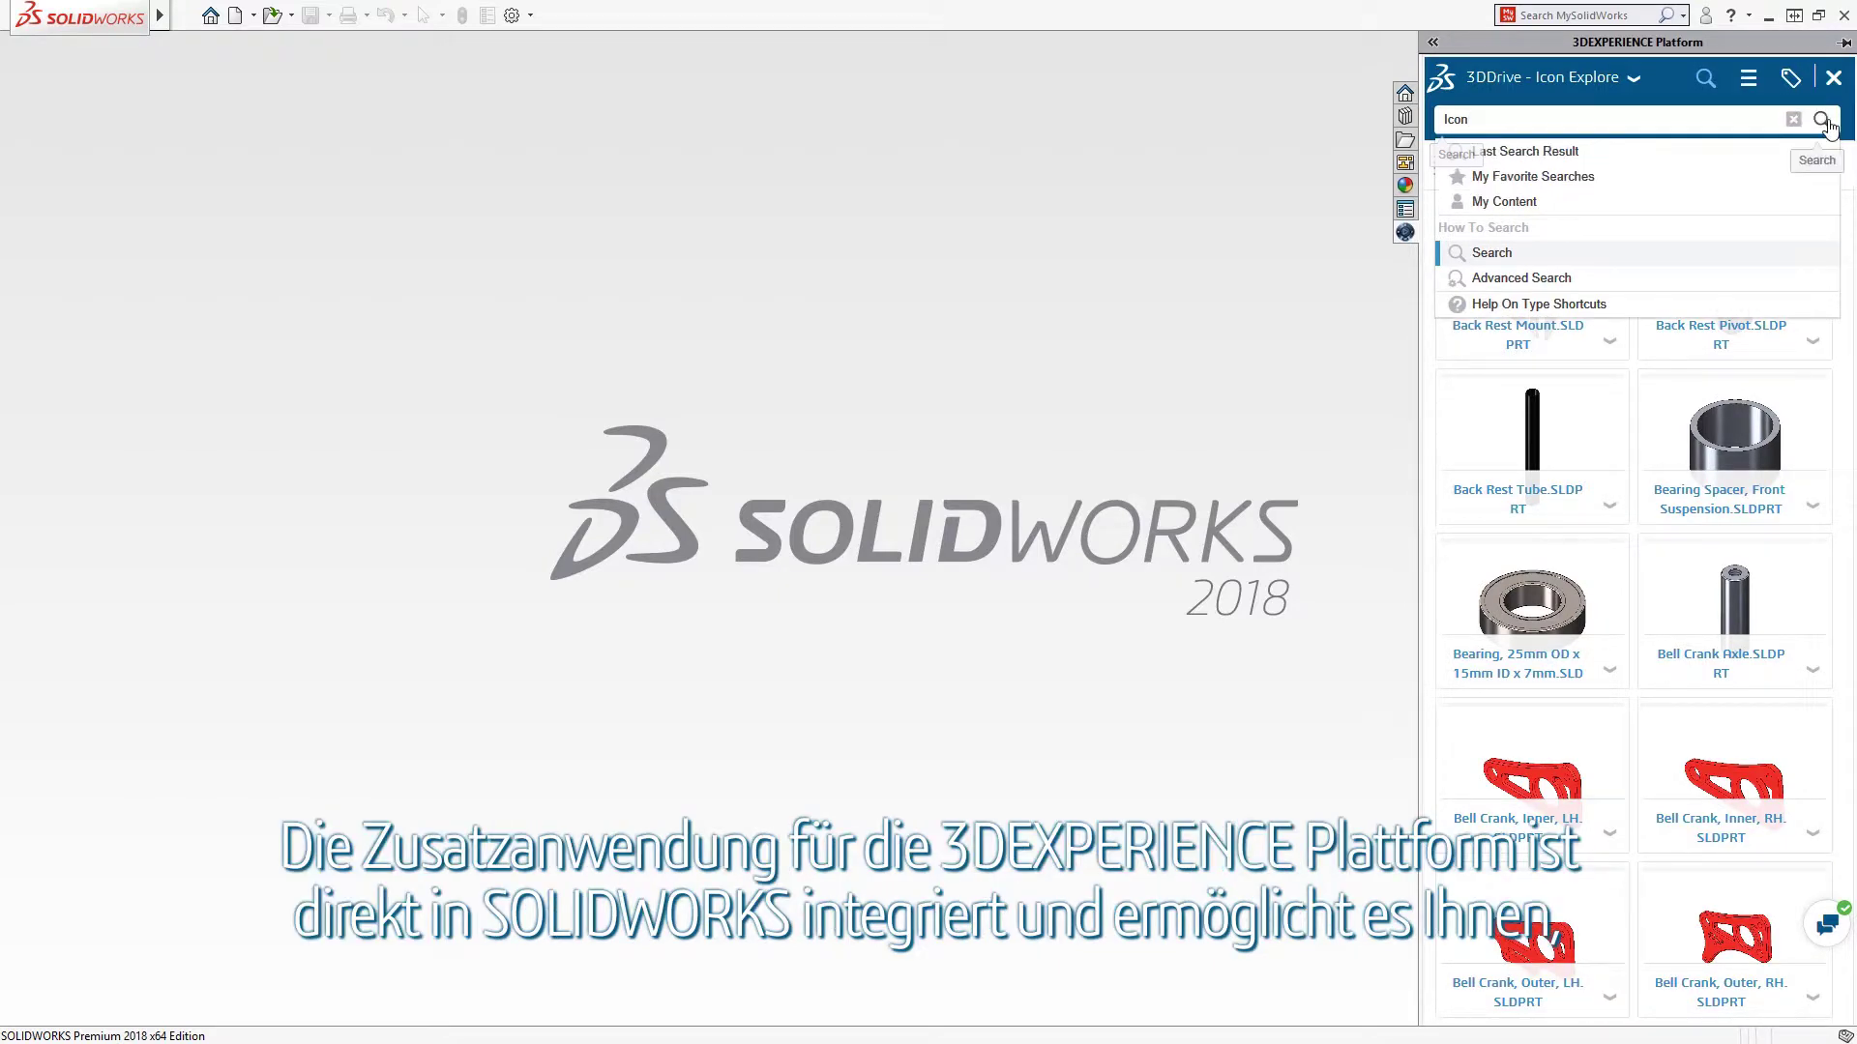
{"action": "left_click", "coordinate": [1824, 121]}
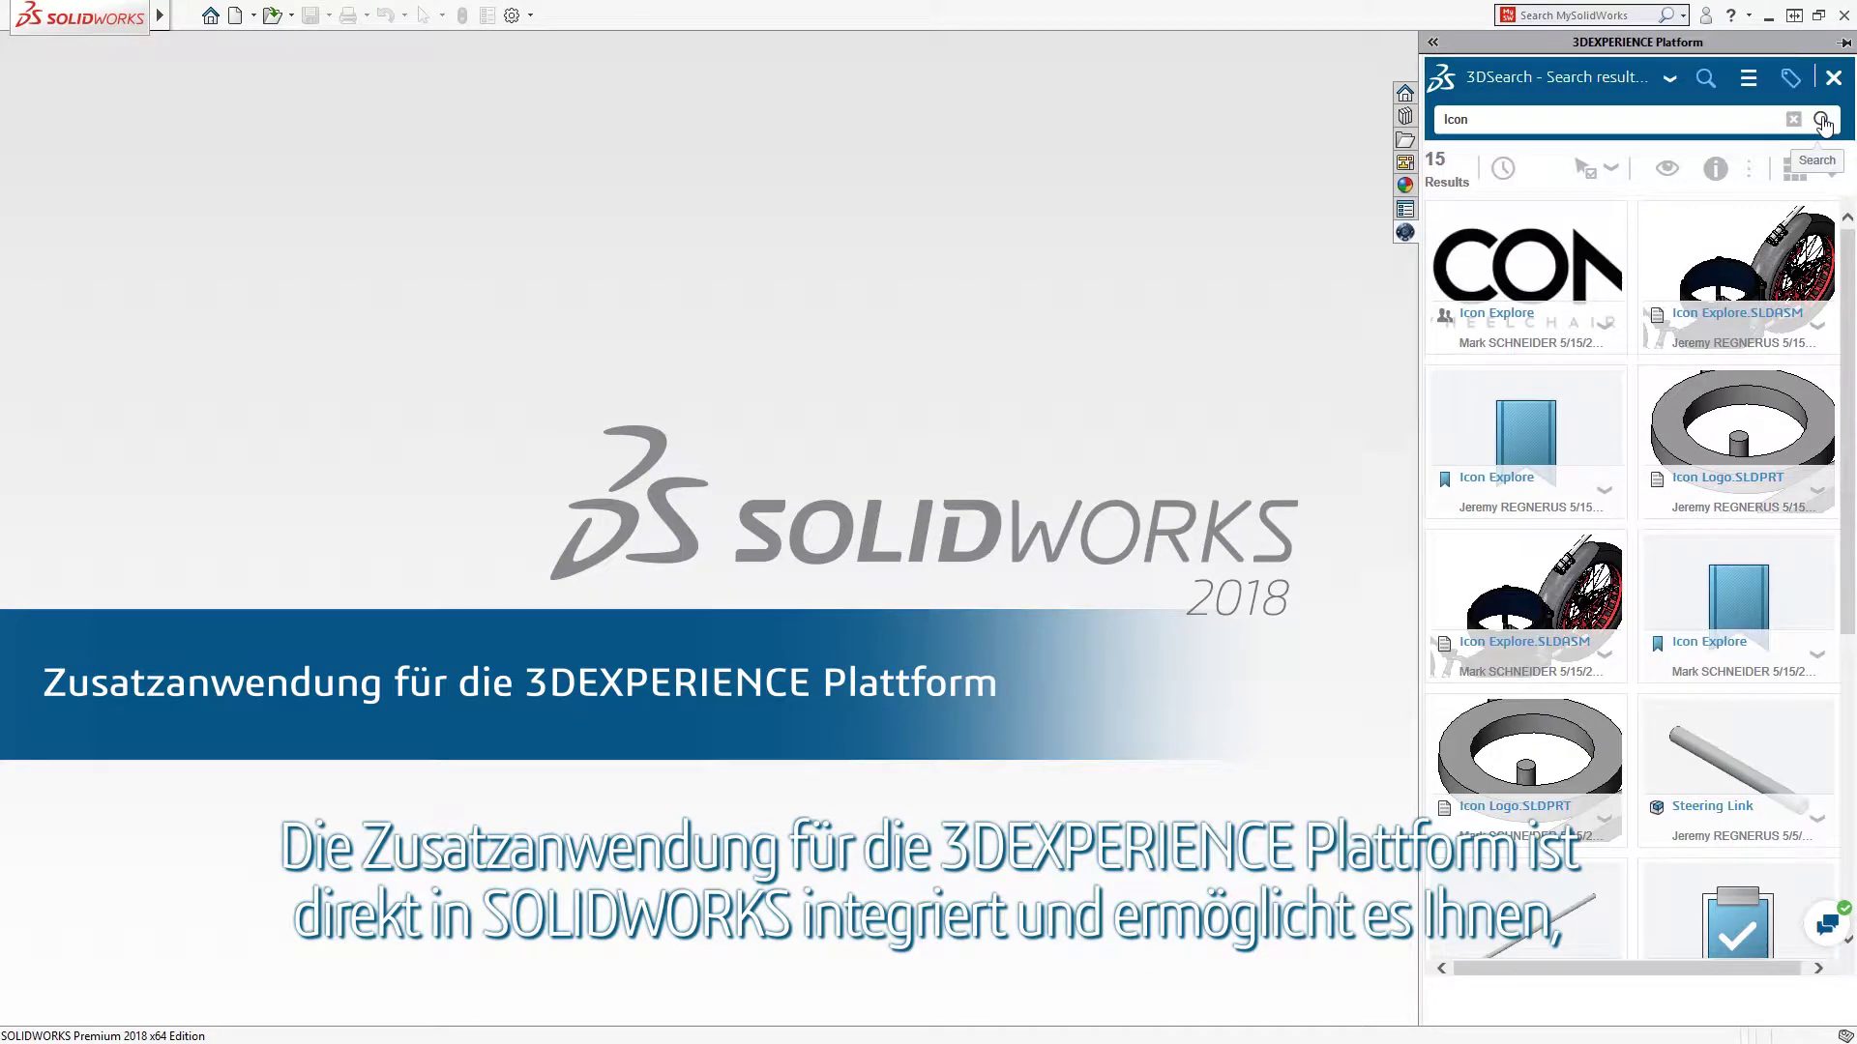
{"action": "left_click_drag", "start_coordinate": [1751, 275], "coordinate": [949, 385]}
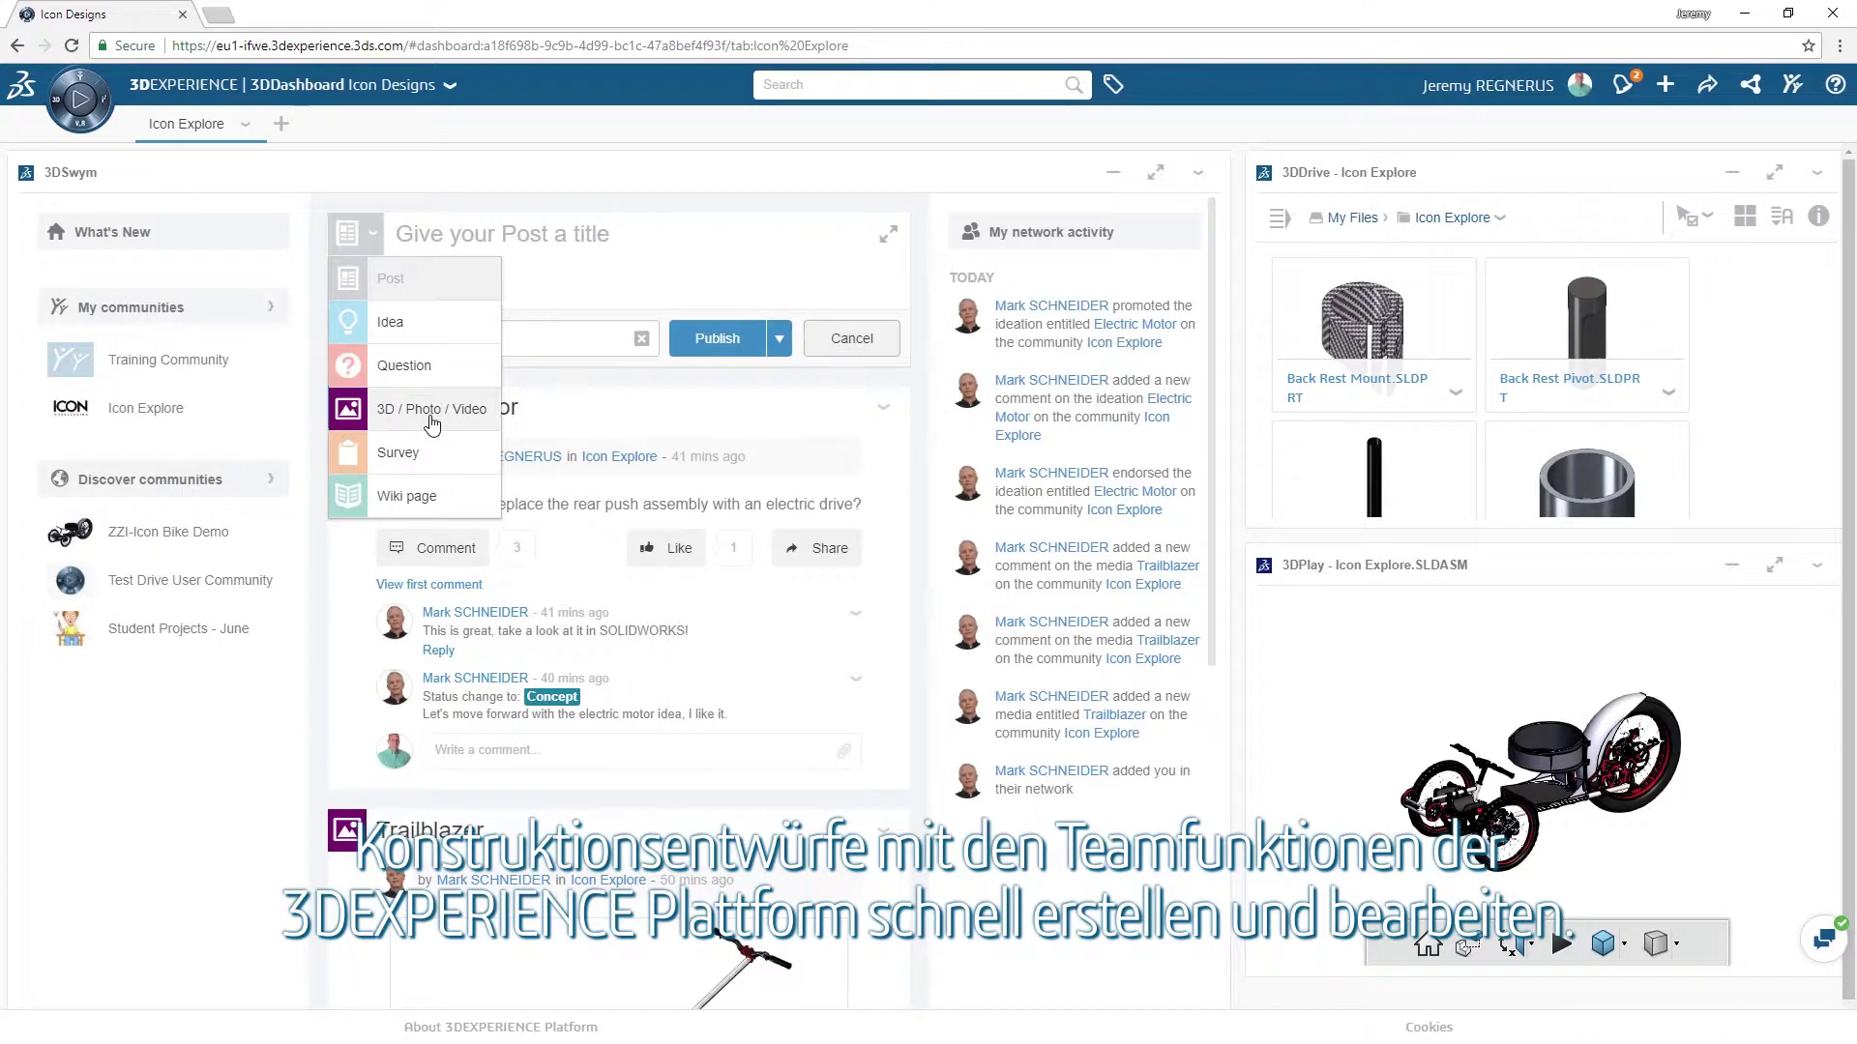
- Publish a media post with the Icon Explore and Icon Explore Rear images
{"action": "left_click", "coordinate": [432, 408]}
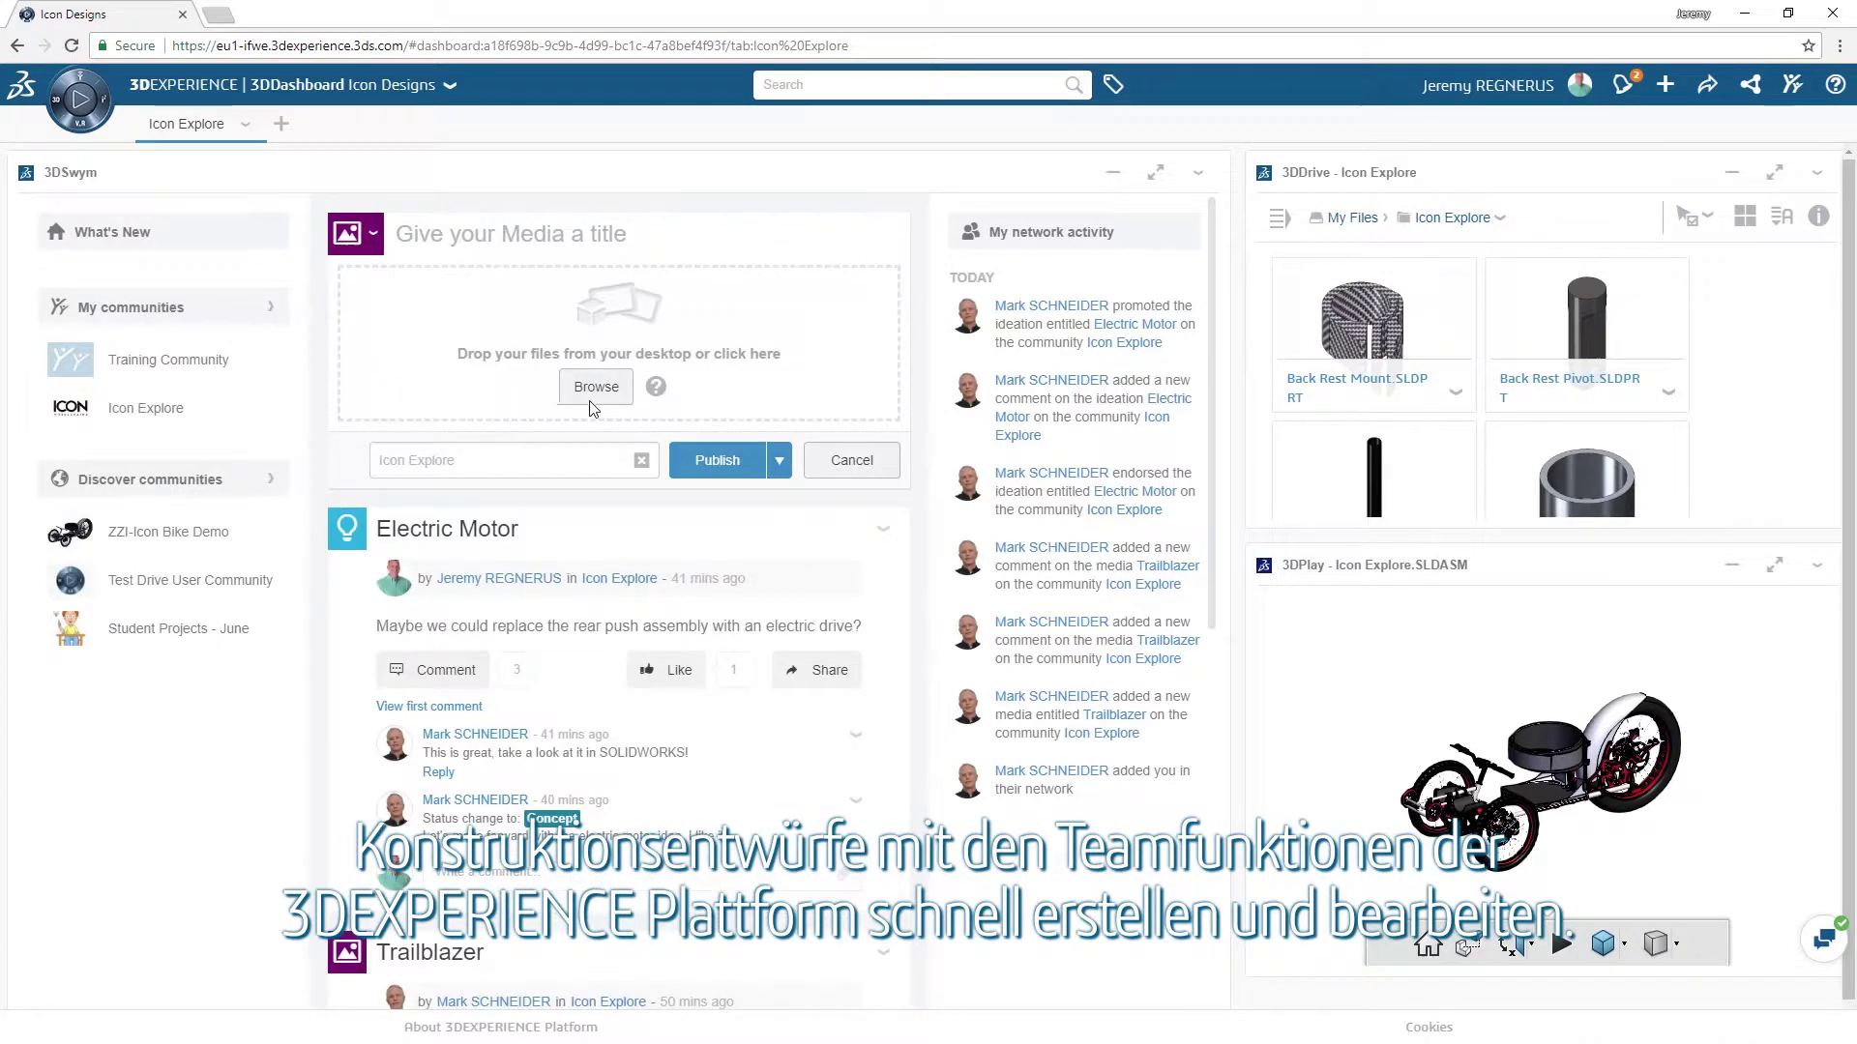
{"action": "left_click", "coordinate": [596, 397]}
{"action": "left_click", "coordinate": [418, 186]}
{"action": "left_click", "coordinate": [321, 174], "text": "ctrl"}
{"action": "left_click", "coordinate": [758, 764]}
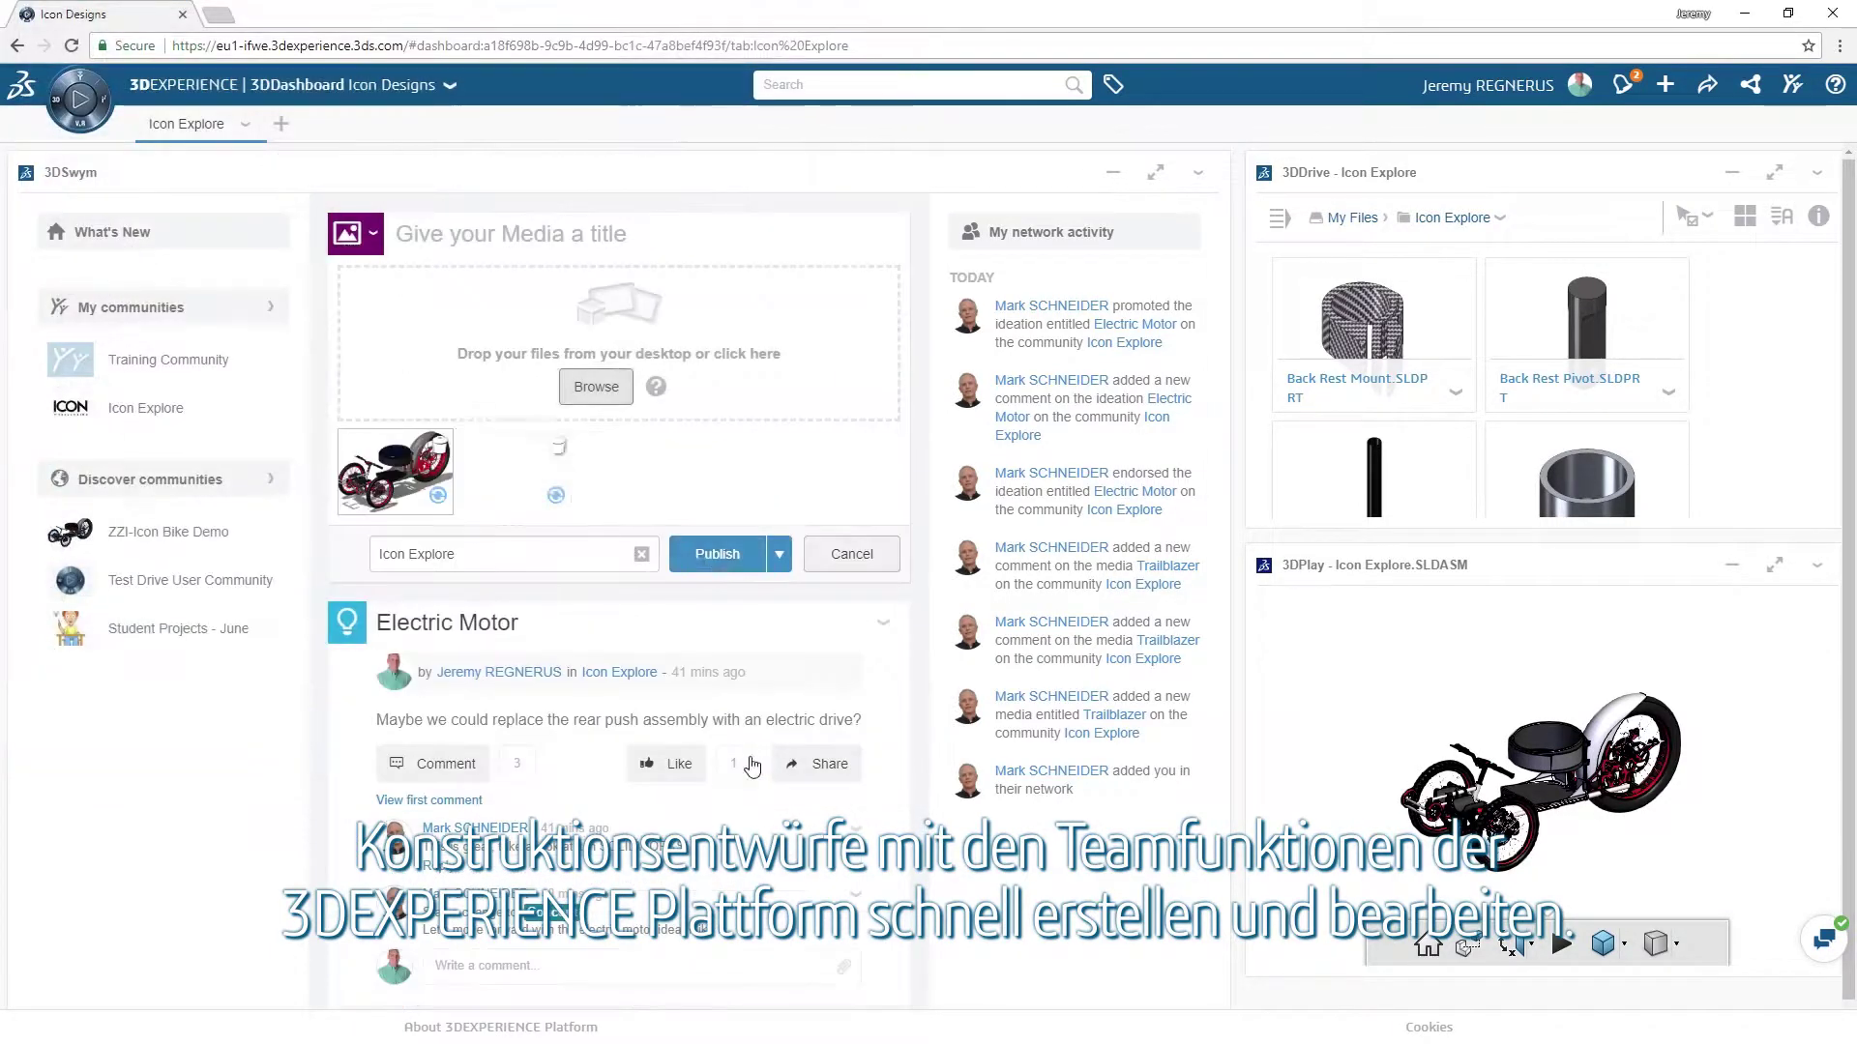
{"action": "left_click", "coordinate": [706, 556]}
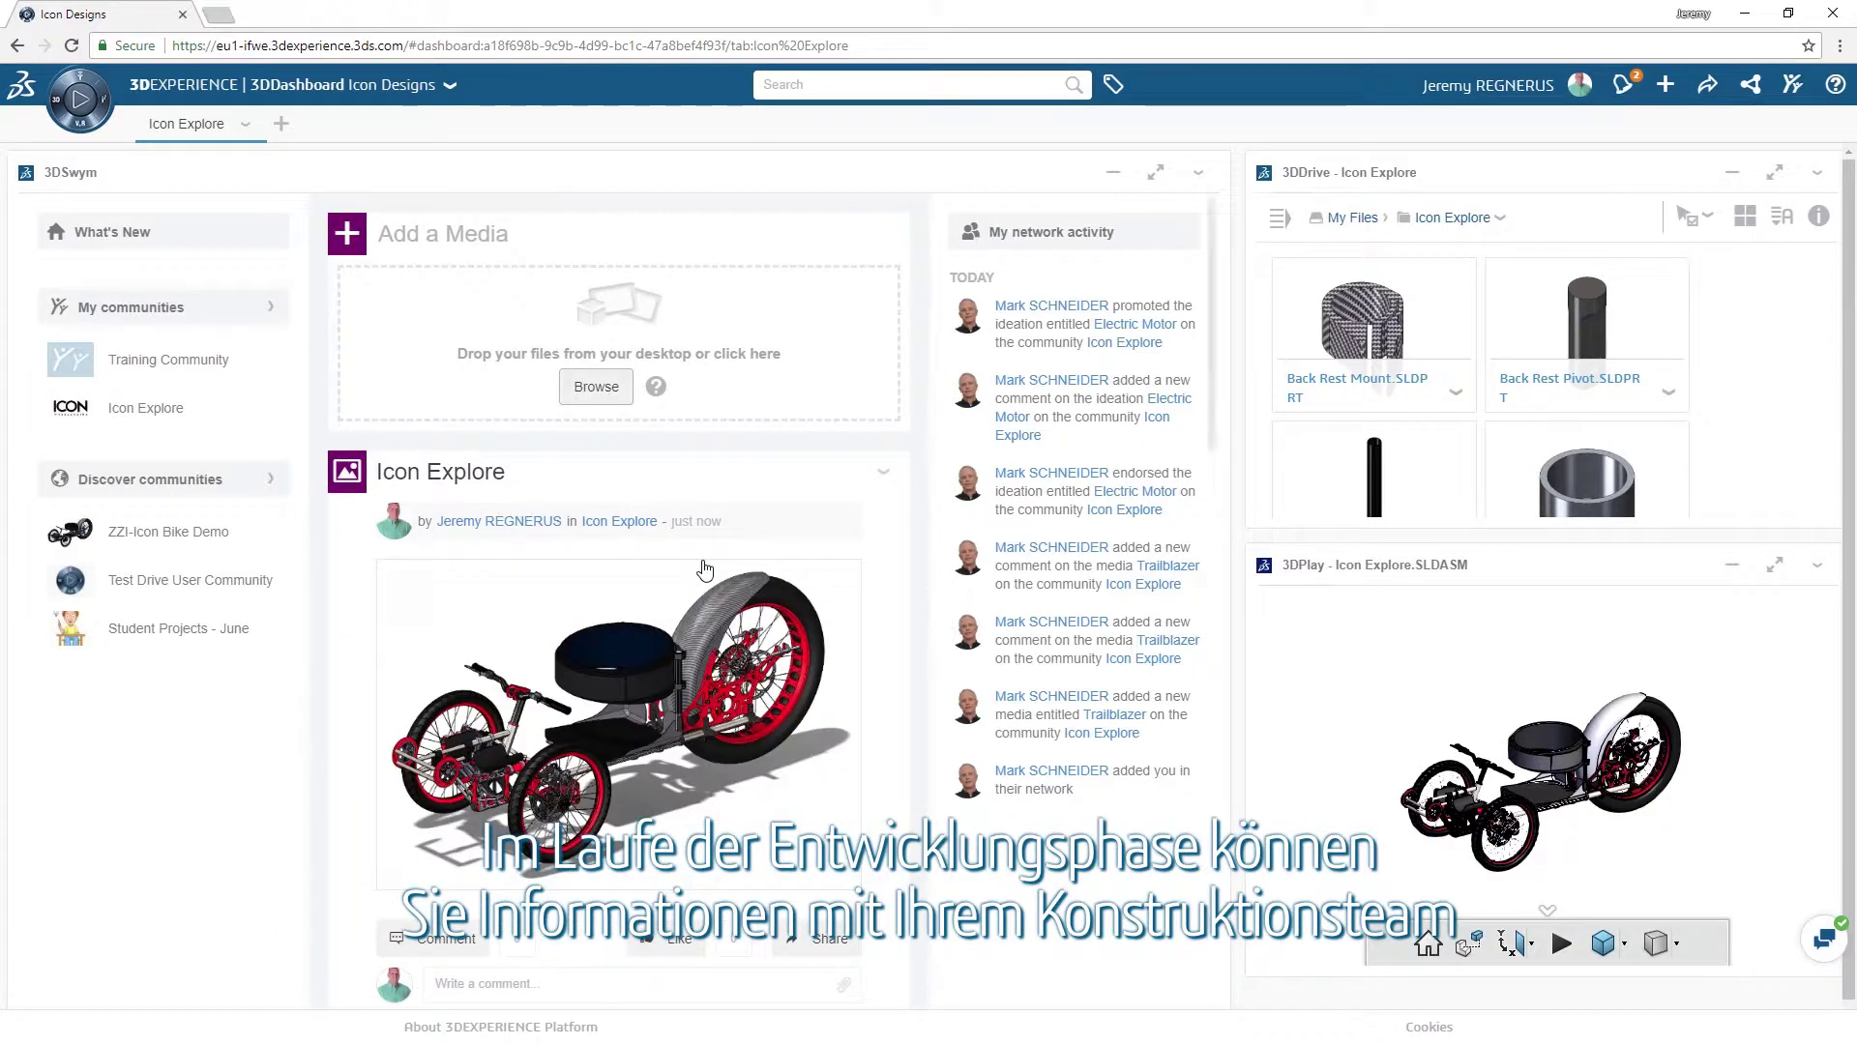
- Comment on the Icon Explore post that it shows the Explore without the Push Rod Assembly
{"action": "scroll", "coordinate": [677, 580], "scroll_direction": "down", "scroll_amount": 4}
{"action": "left_click", "coordinate": [539, 604]}
{"action": "type", "text": "Here's what the new Explore looks like without the Push Rod Assembly"}
{"action": "key", "text": "Return"}
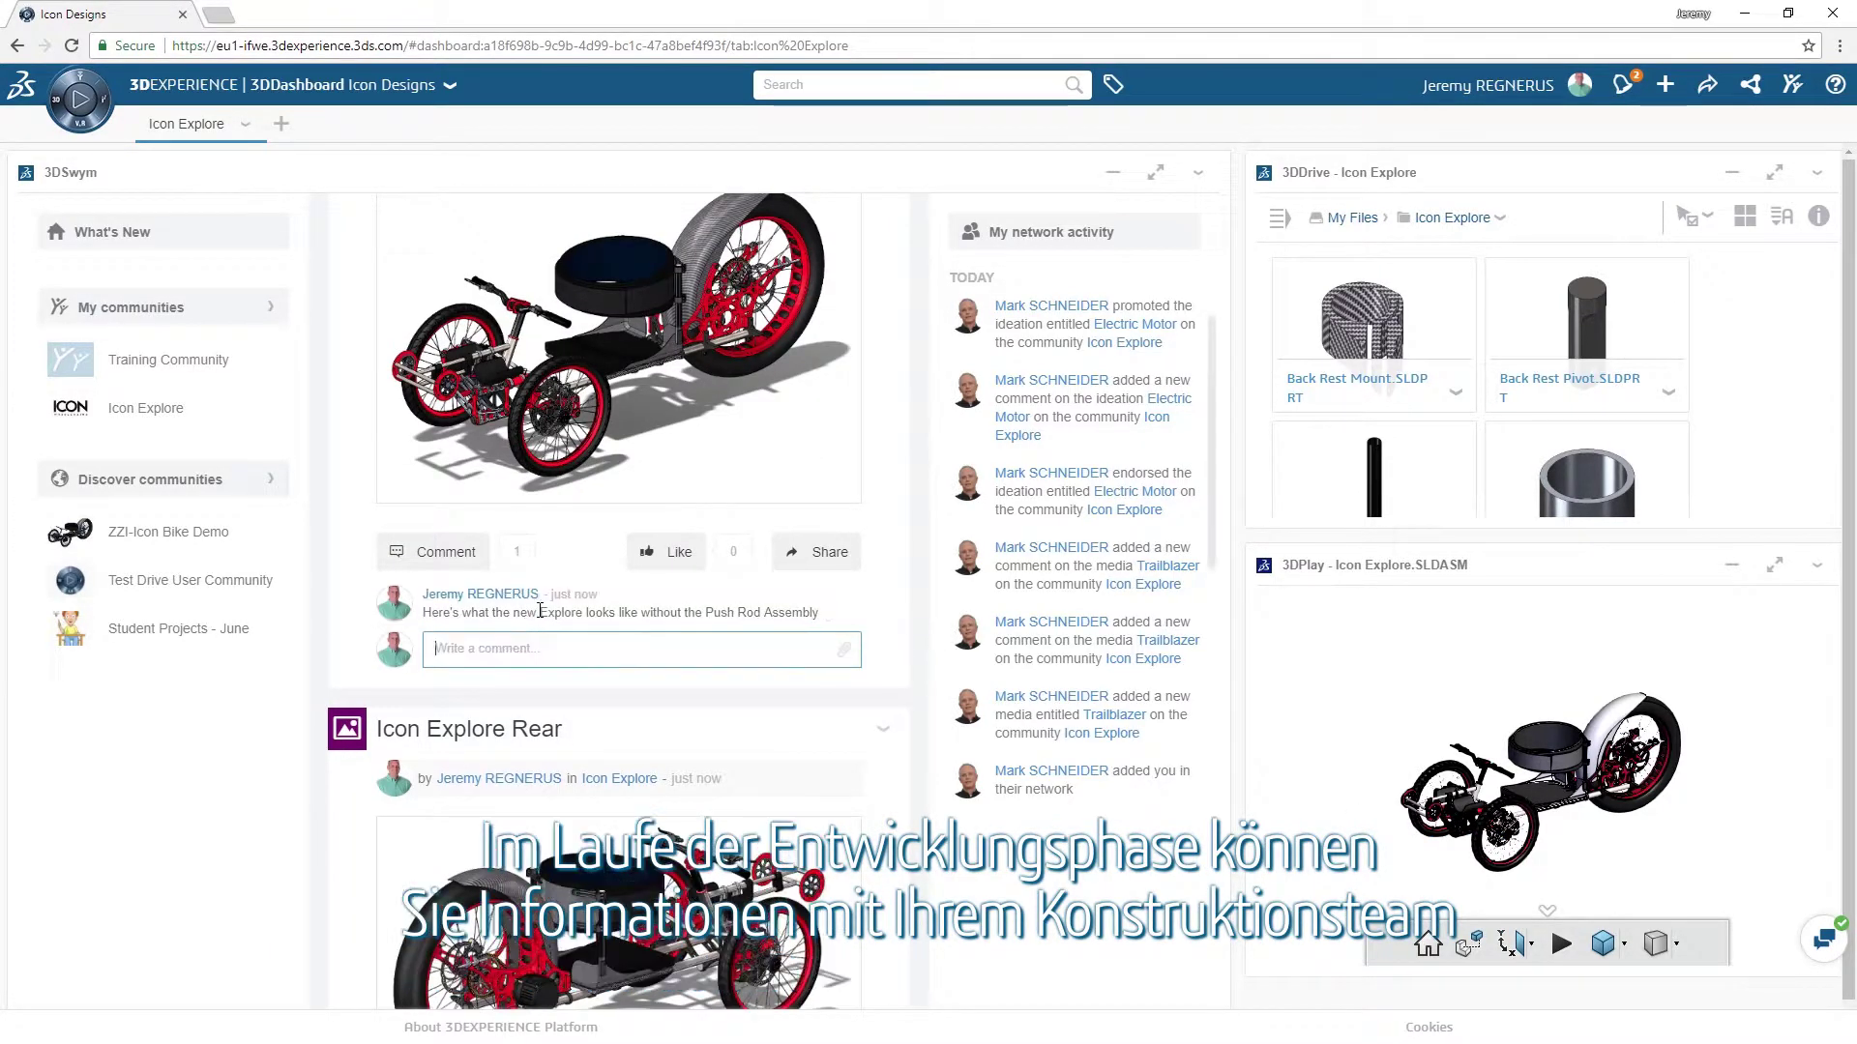
- Comment on Icon Explore Rear that it's a close-up of the new drive assembly
{"action": "scroll", "coordinate": [484, 696], "scroll_direction": "down", "scroll_amount": 5}
{"action": "left_click", "coordinate": [483, 745]}
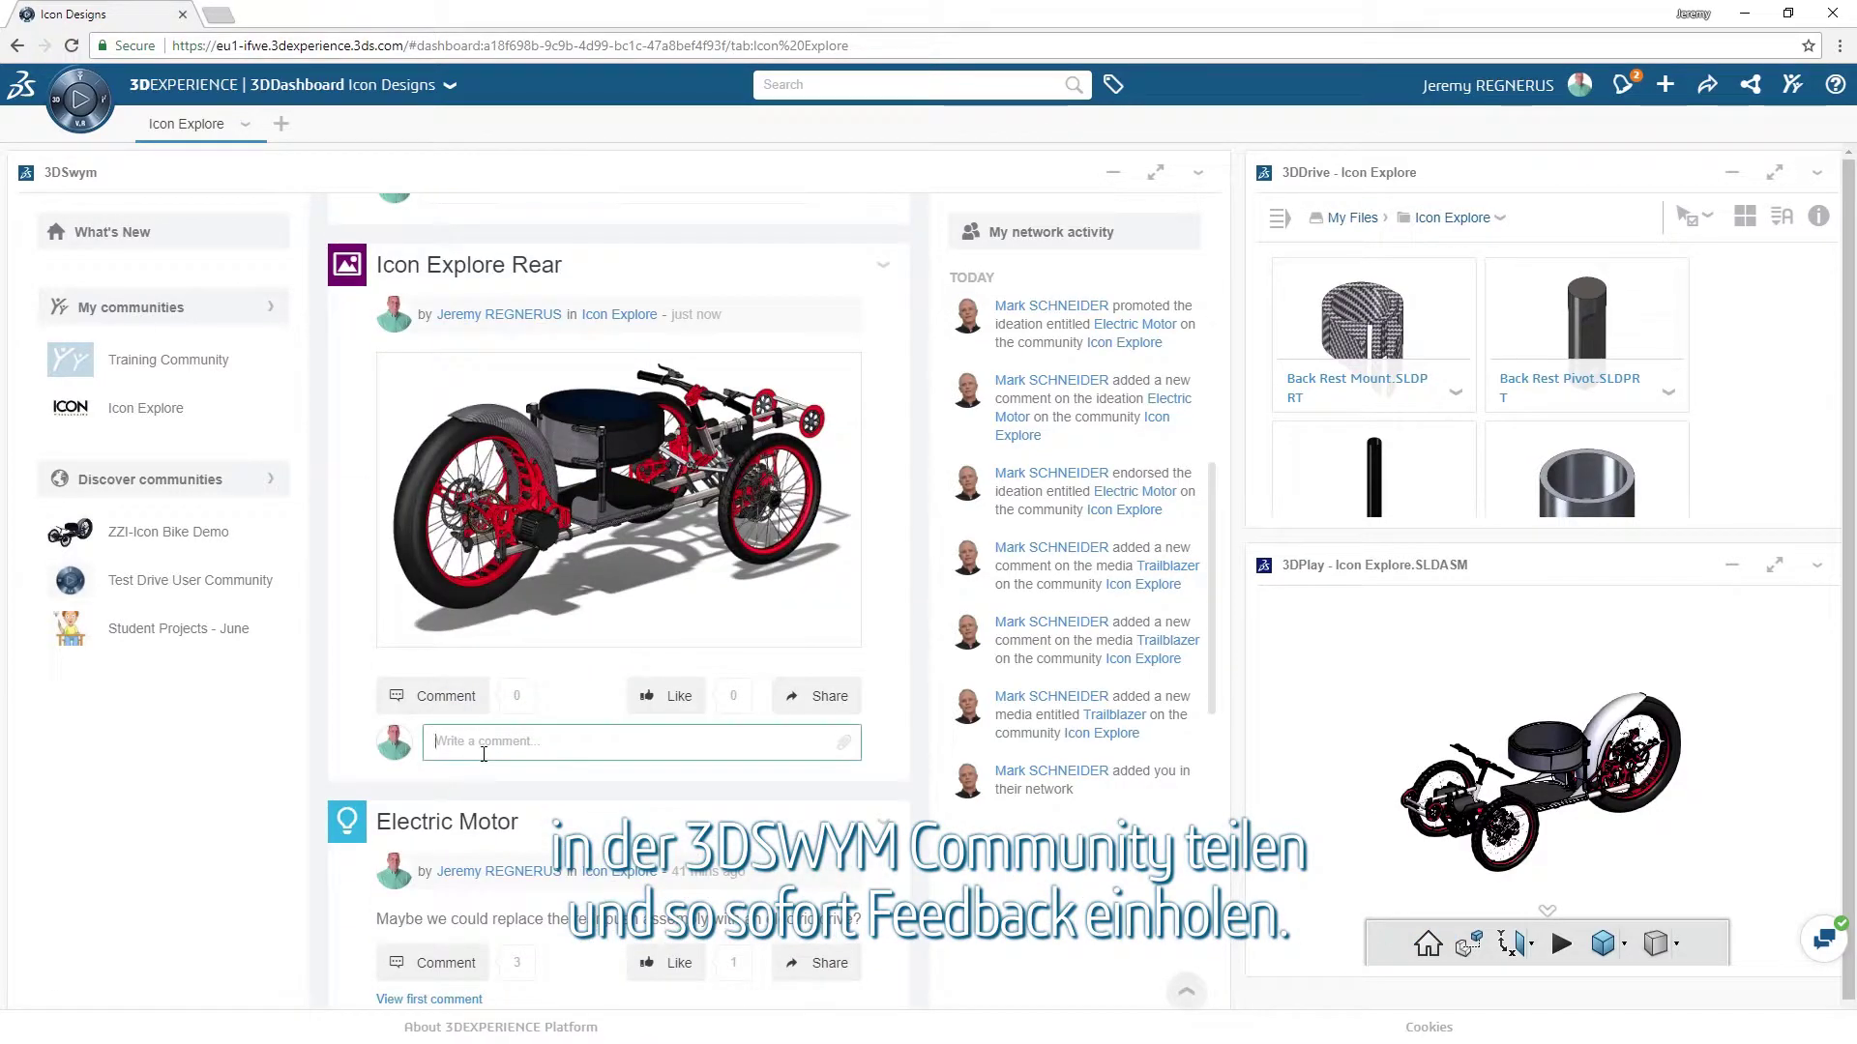
{"action": "type", "text": "Here's a close up of the new drive assembly, it's in the 3D Play widget as well."}
{"action": "key", "text": "Return"}
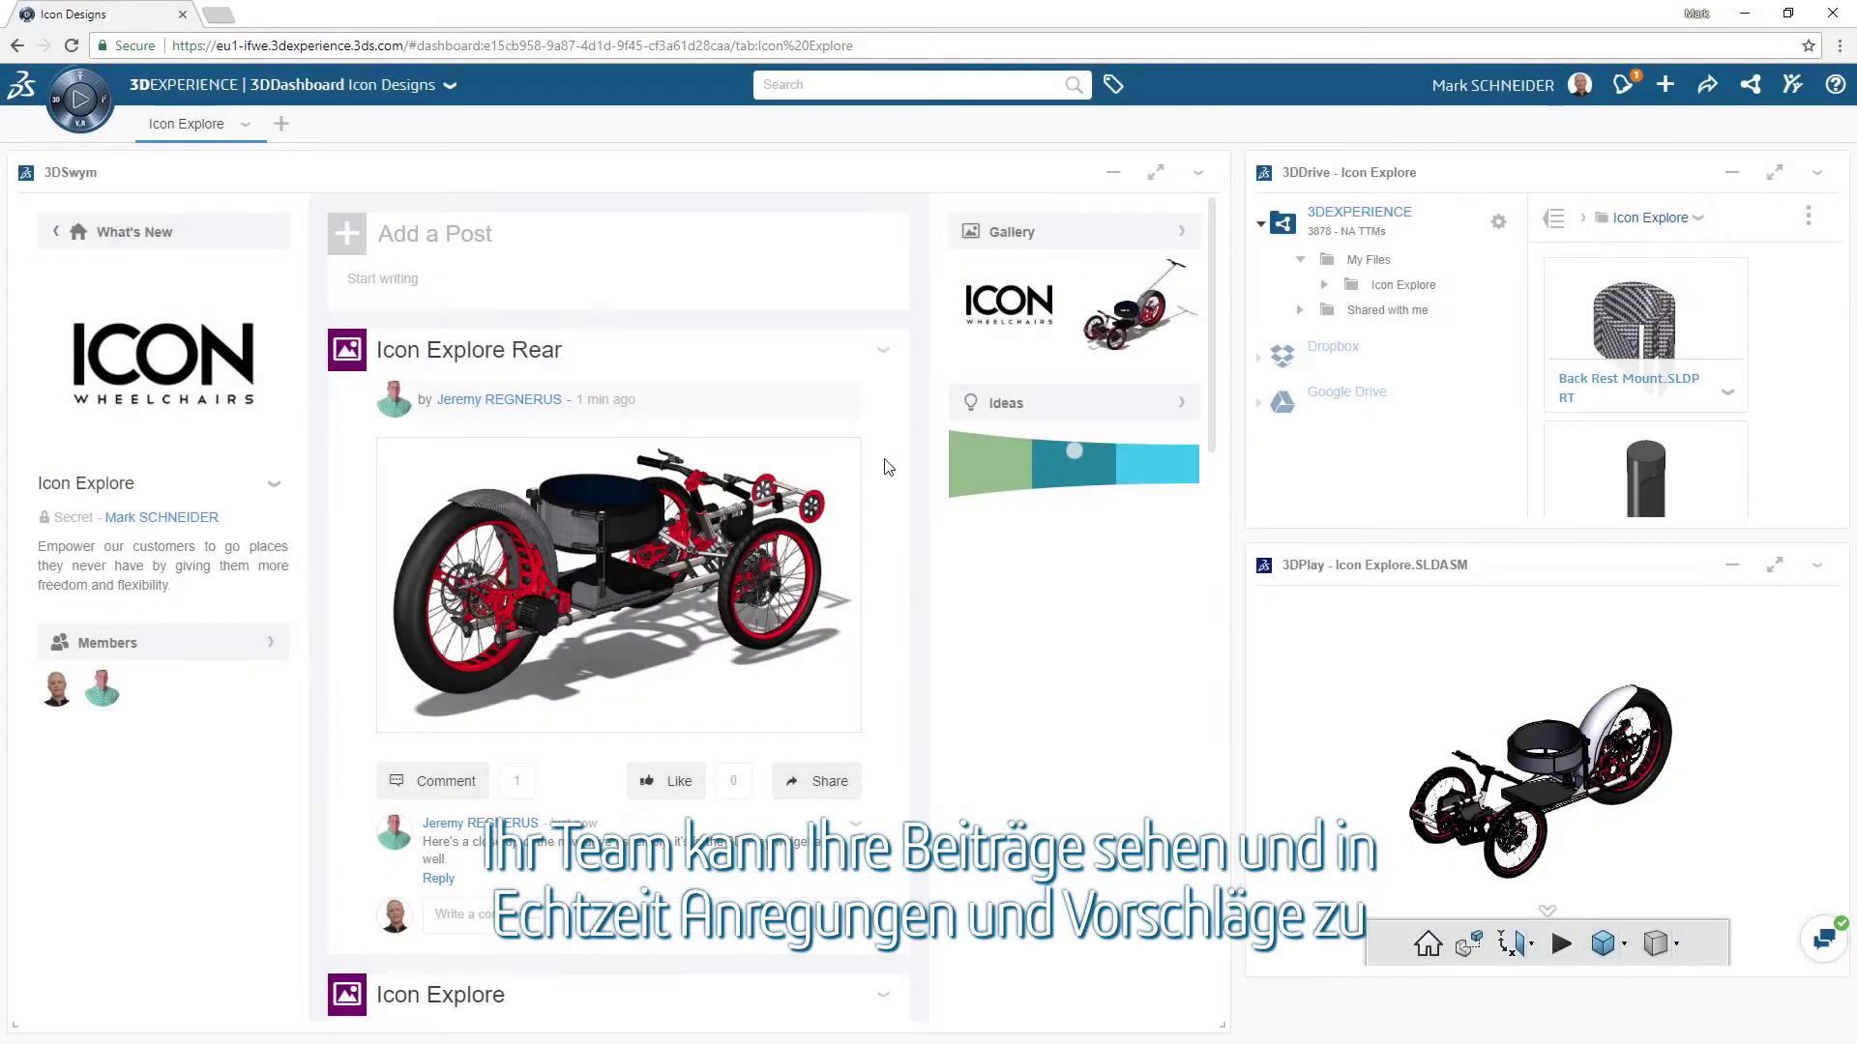
- Like the Icon Explore post in the 3DSwym feed and start a comment under it
{"action": "scroll", "coordinate": [888, 467], "scroll_direction": "down", "scroll_amount": 8}
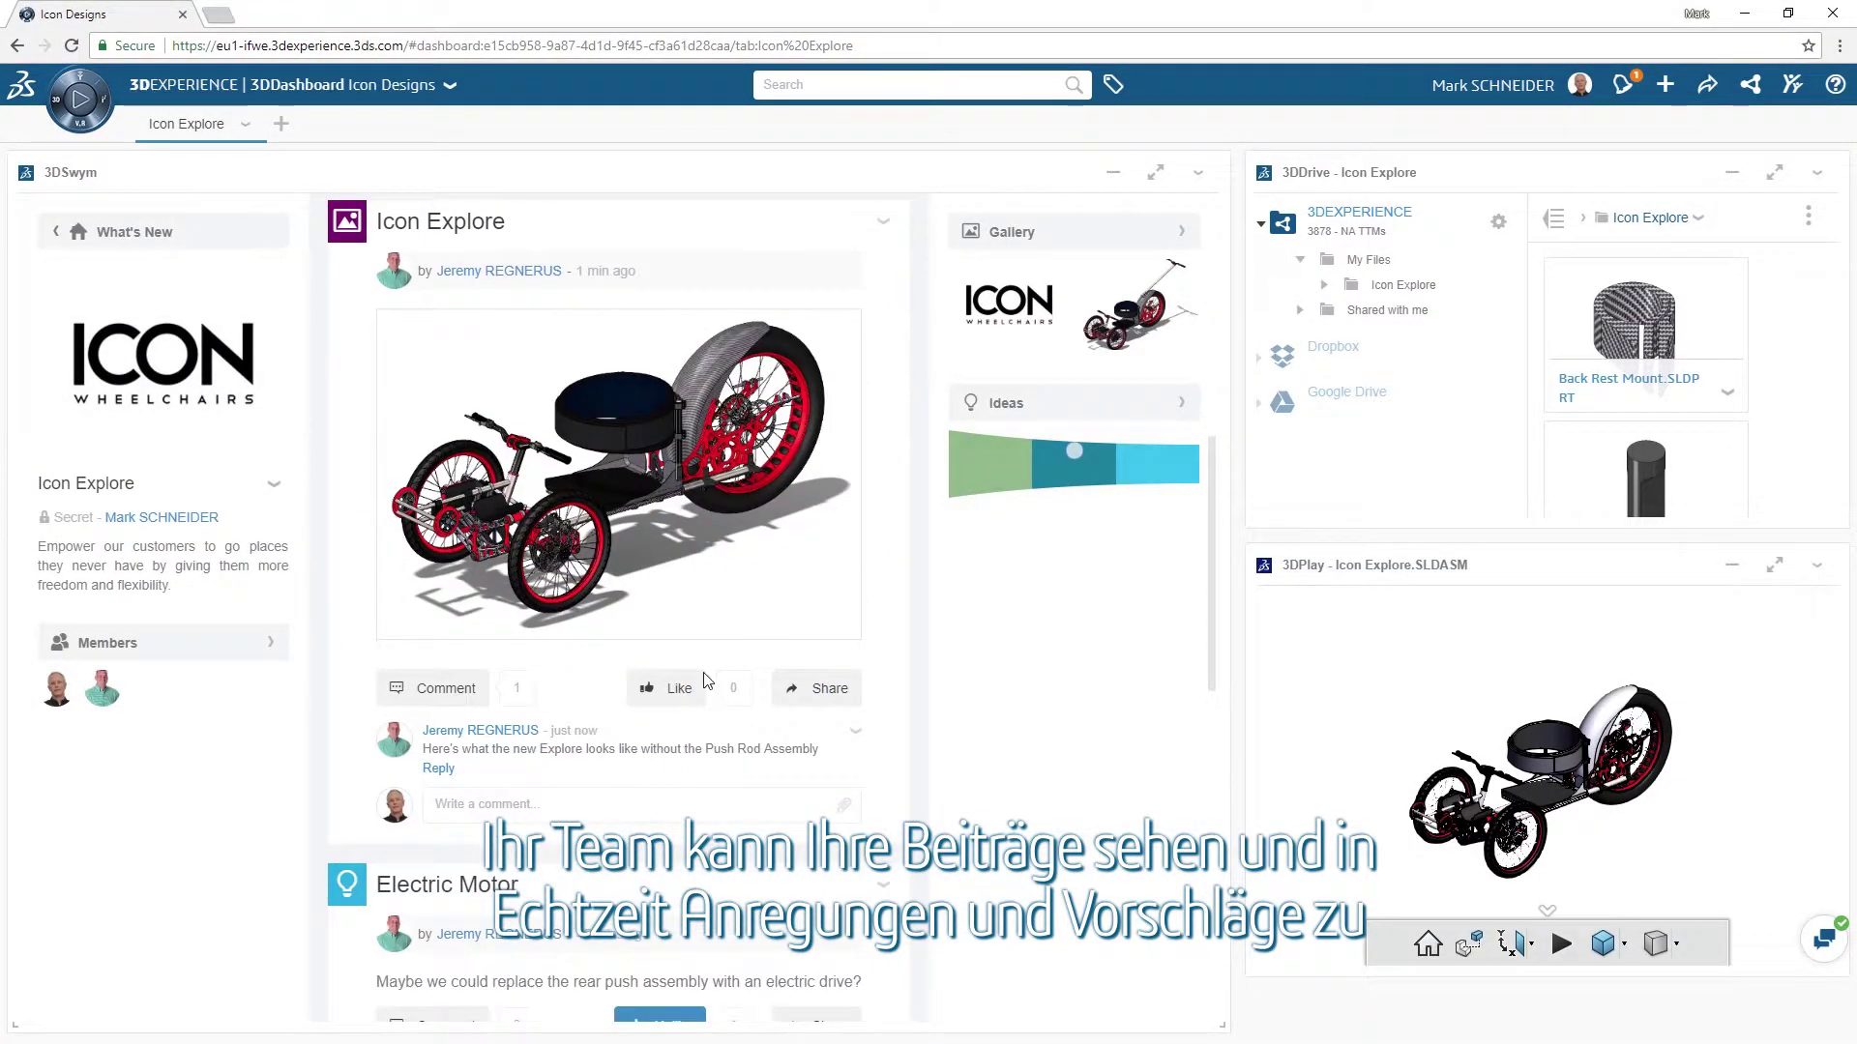
{"action": "left_click", "coordinate": [667, 687]}
{"action": "left_click", "coordinate": [613, 804]}
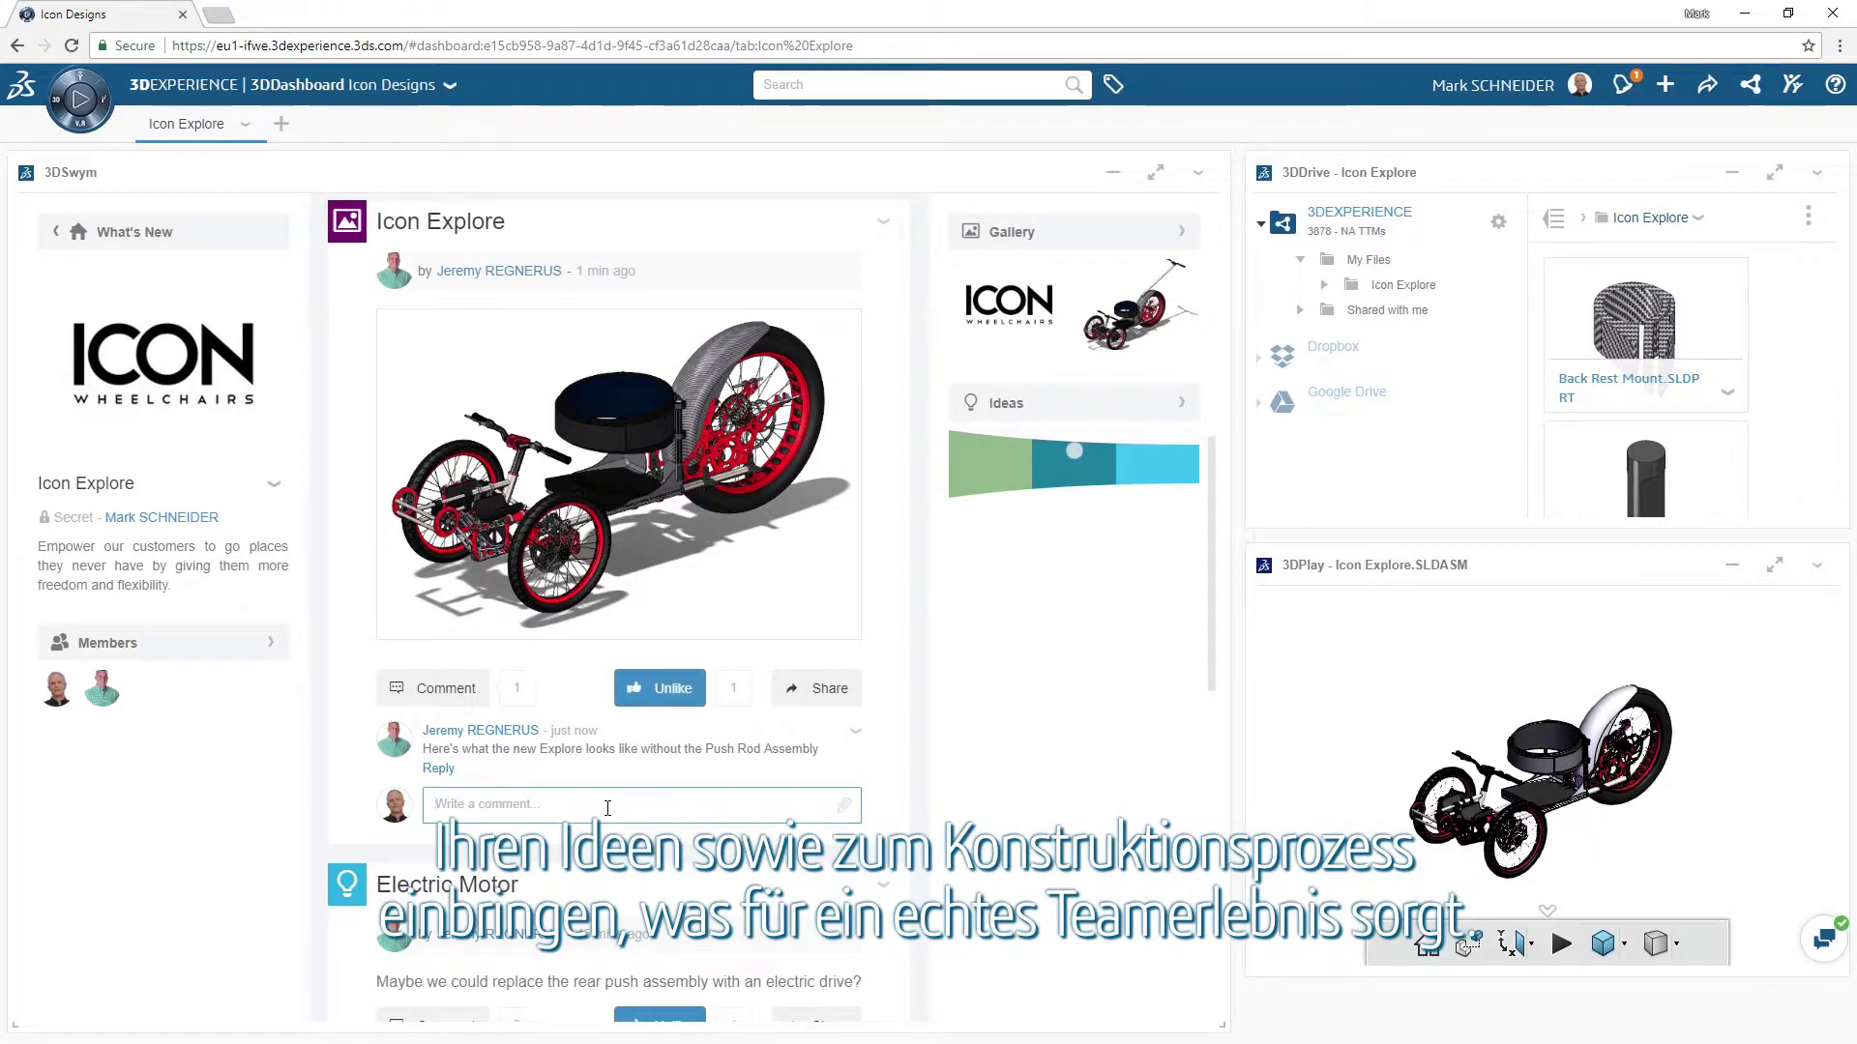